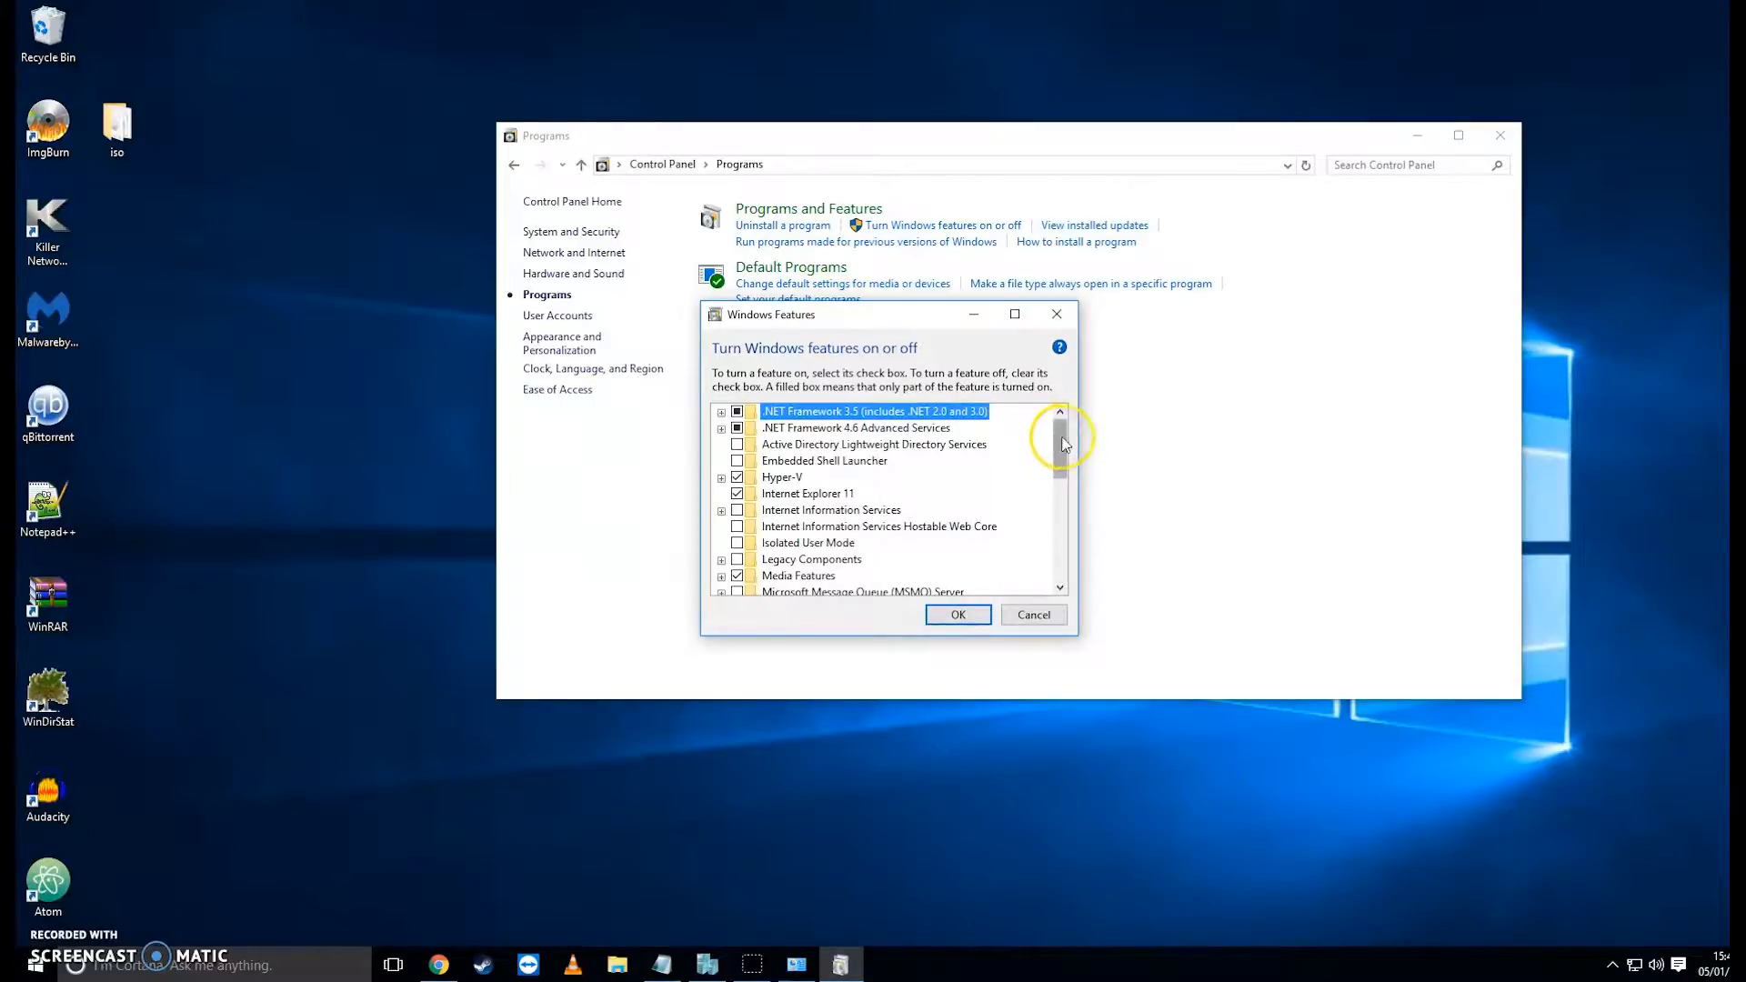
Check the Hyper-V components in the Windows Features list, accept the selection and close Control Panel
{"action": "scroll", "coordinate": [1064, 444], "scroll_direction": "down", "scroll_amount": 1}
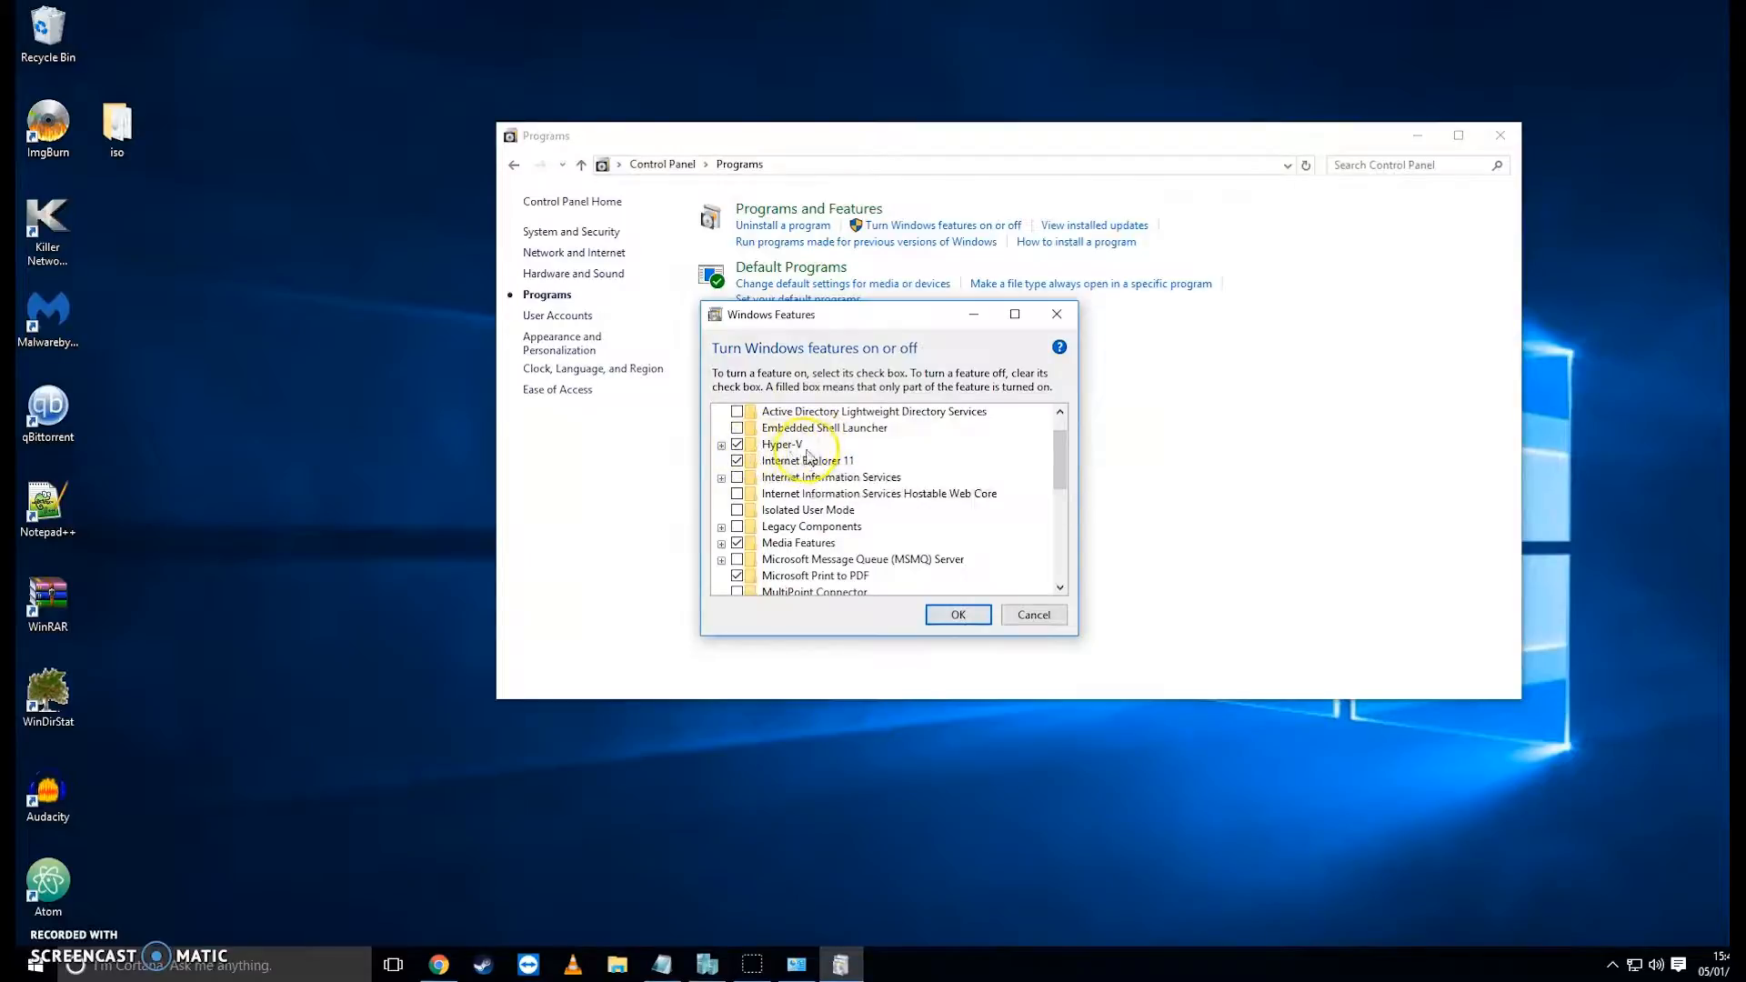
{"action": "left_click", "coordinate": [723, 445]}
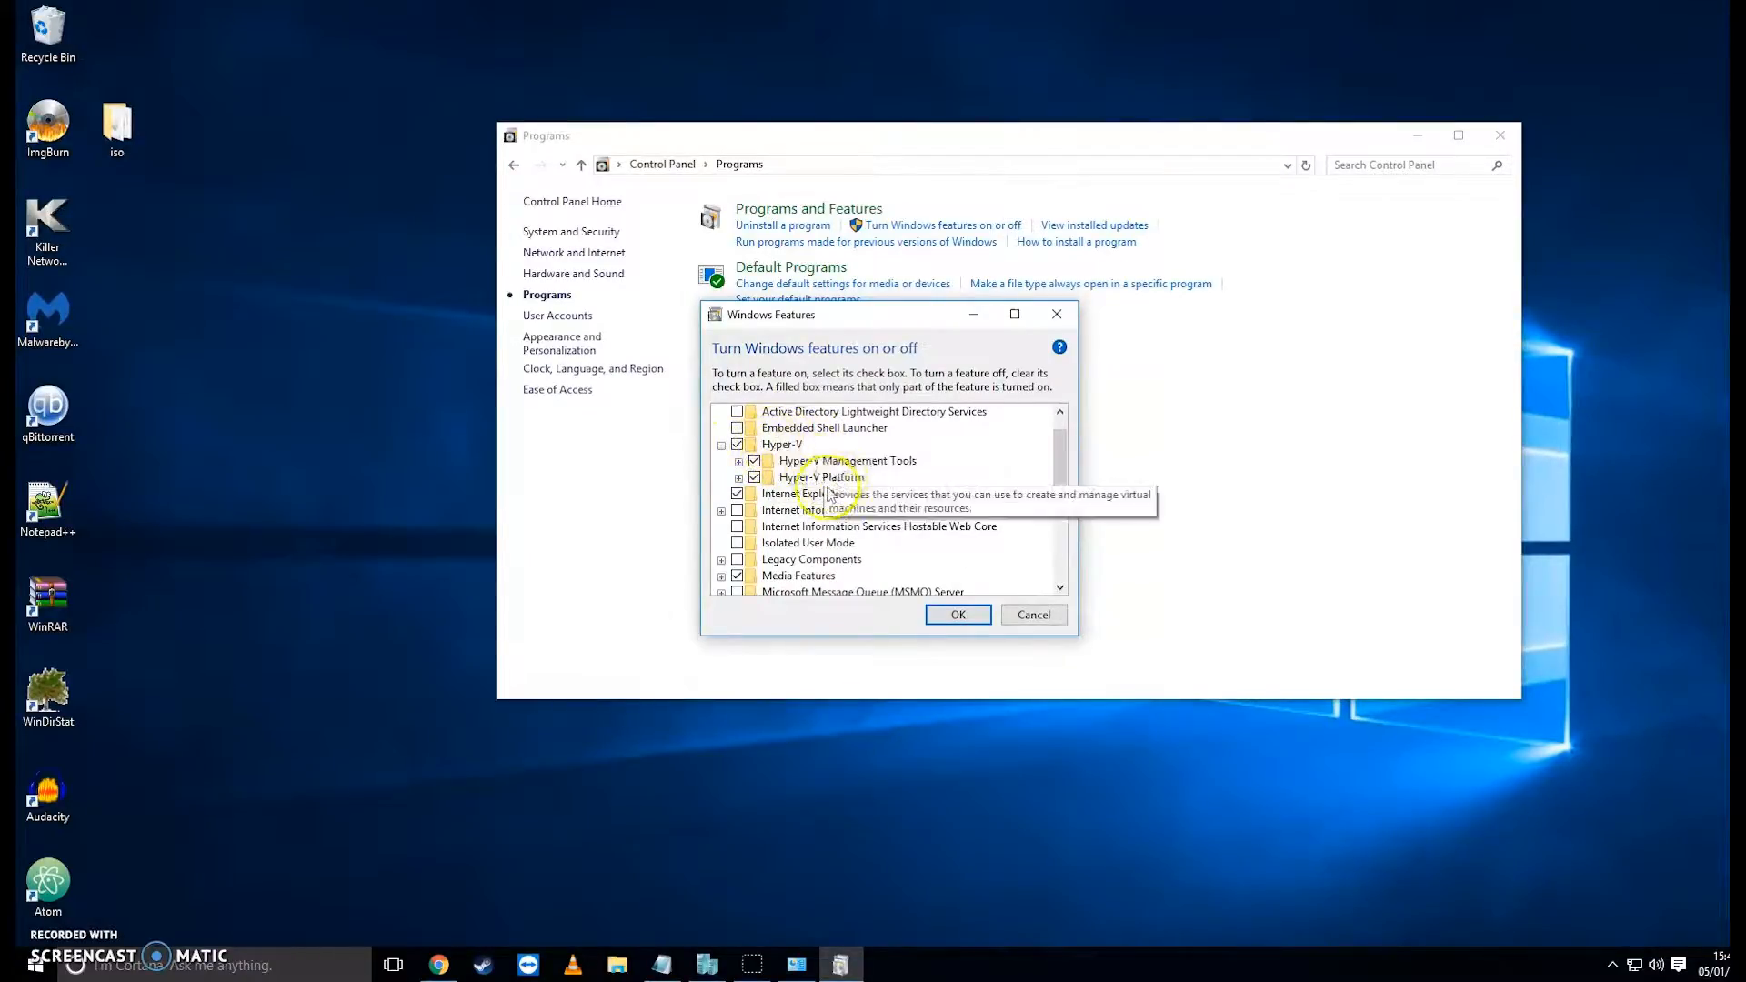
{"action": "left_click", "coordinate": [955, 616]}
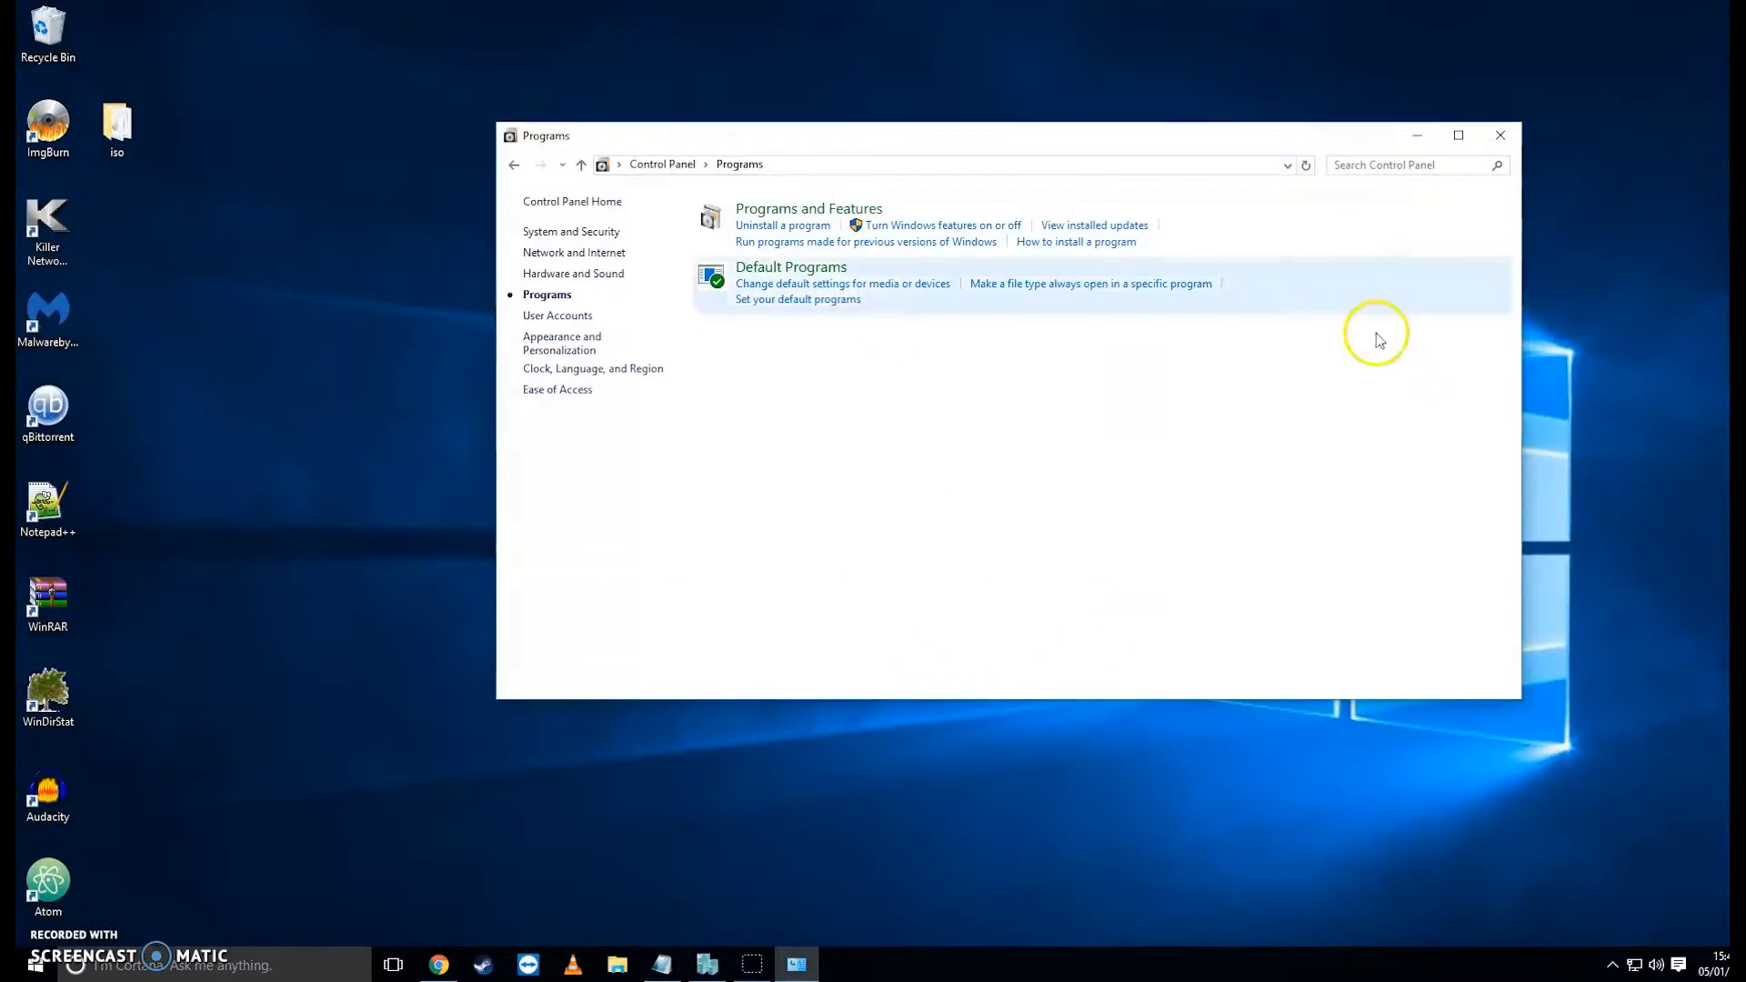
{"action": "left_click", "coordinate": [1500, 135]}
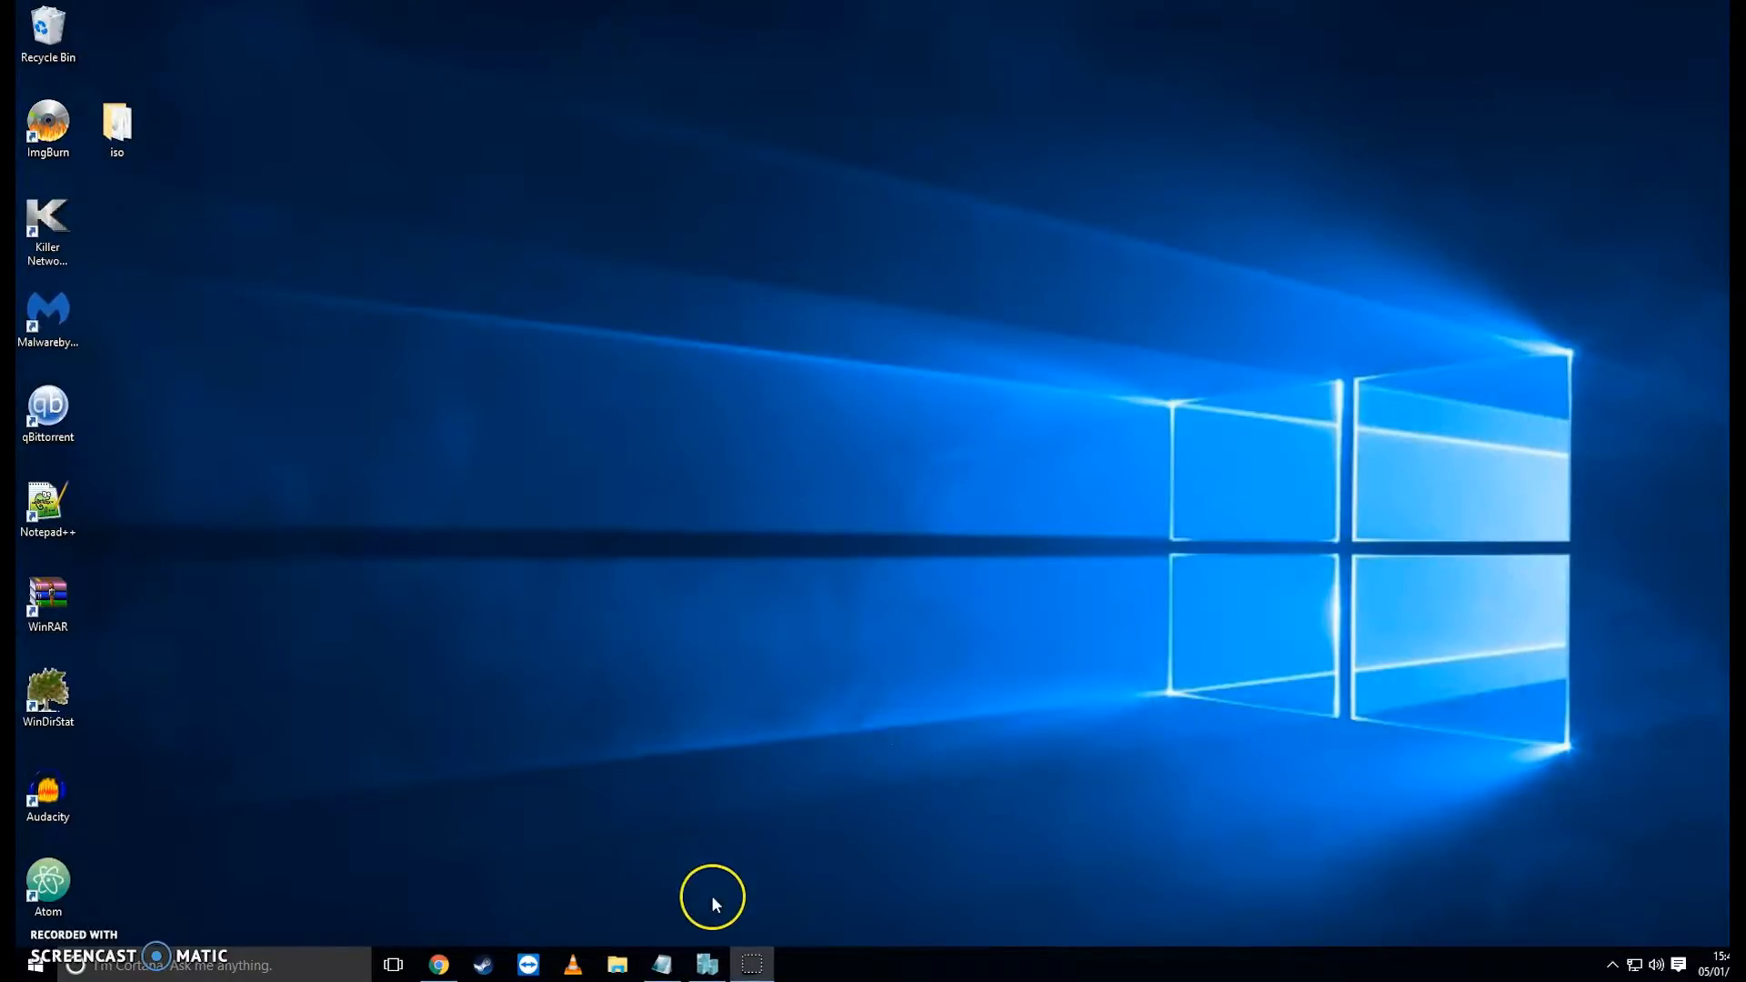
Switch to Hyper-V Manager and create a new external virtual switch named Virtual Switch
{"action": "left_click", "coordinate": [705, 966]}
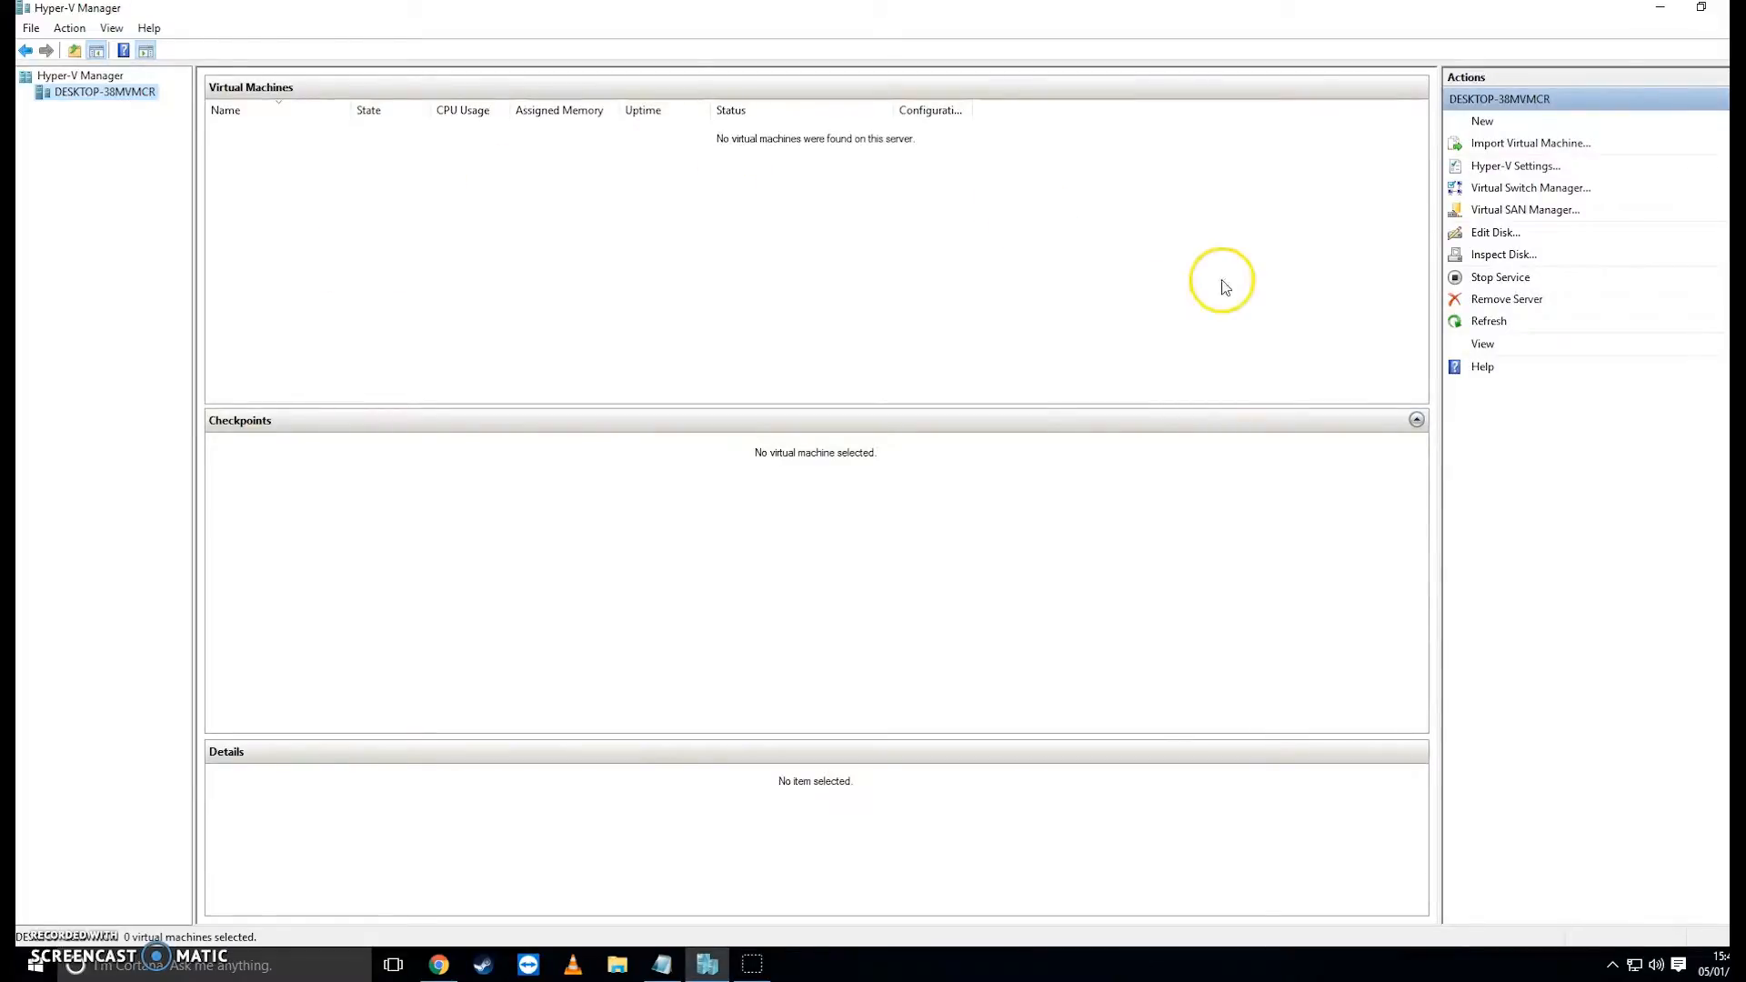
{"action": "left_click", "coordinate": [1530, 189]}
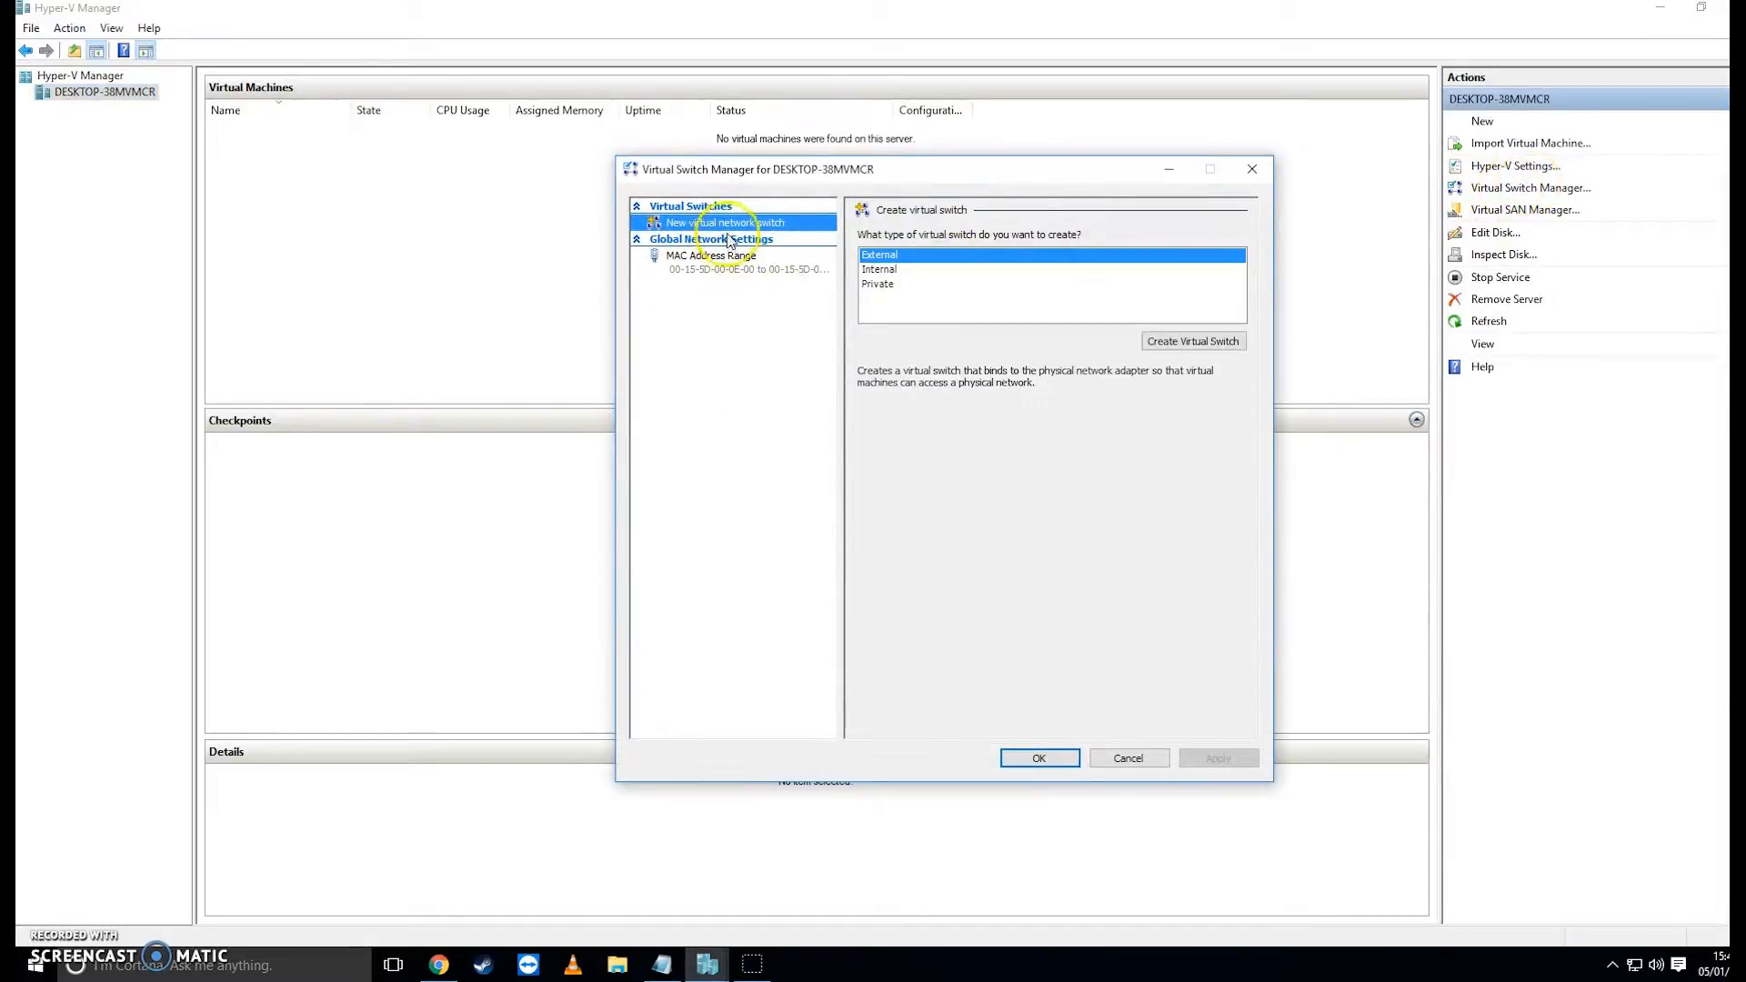
{"action": "left_click", "coordinate": [1195, 342]}
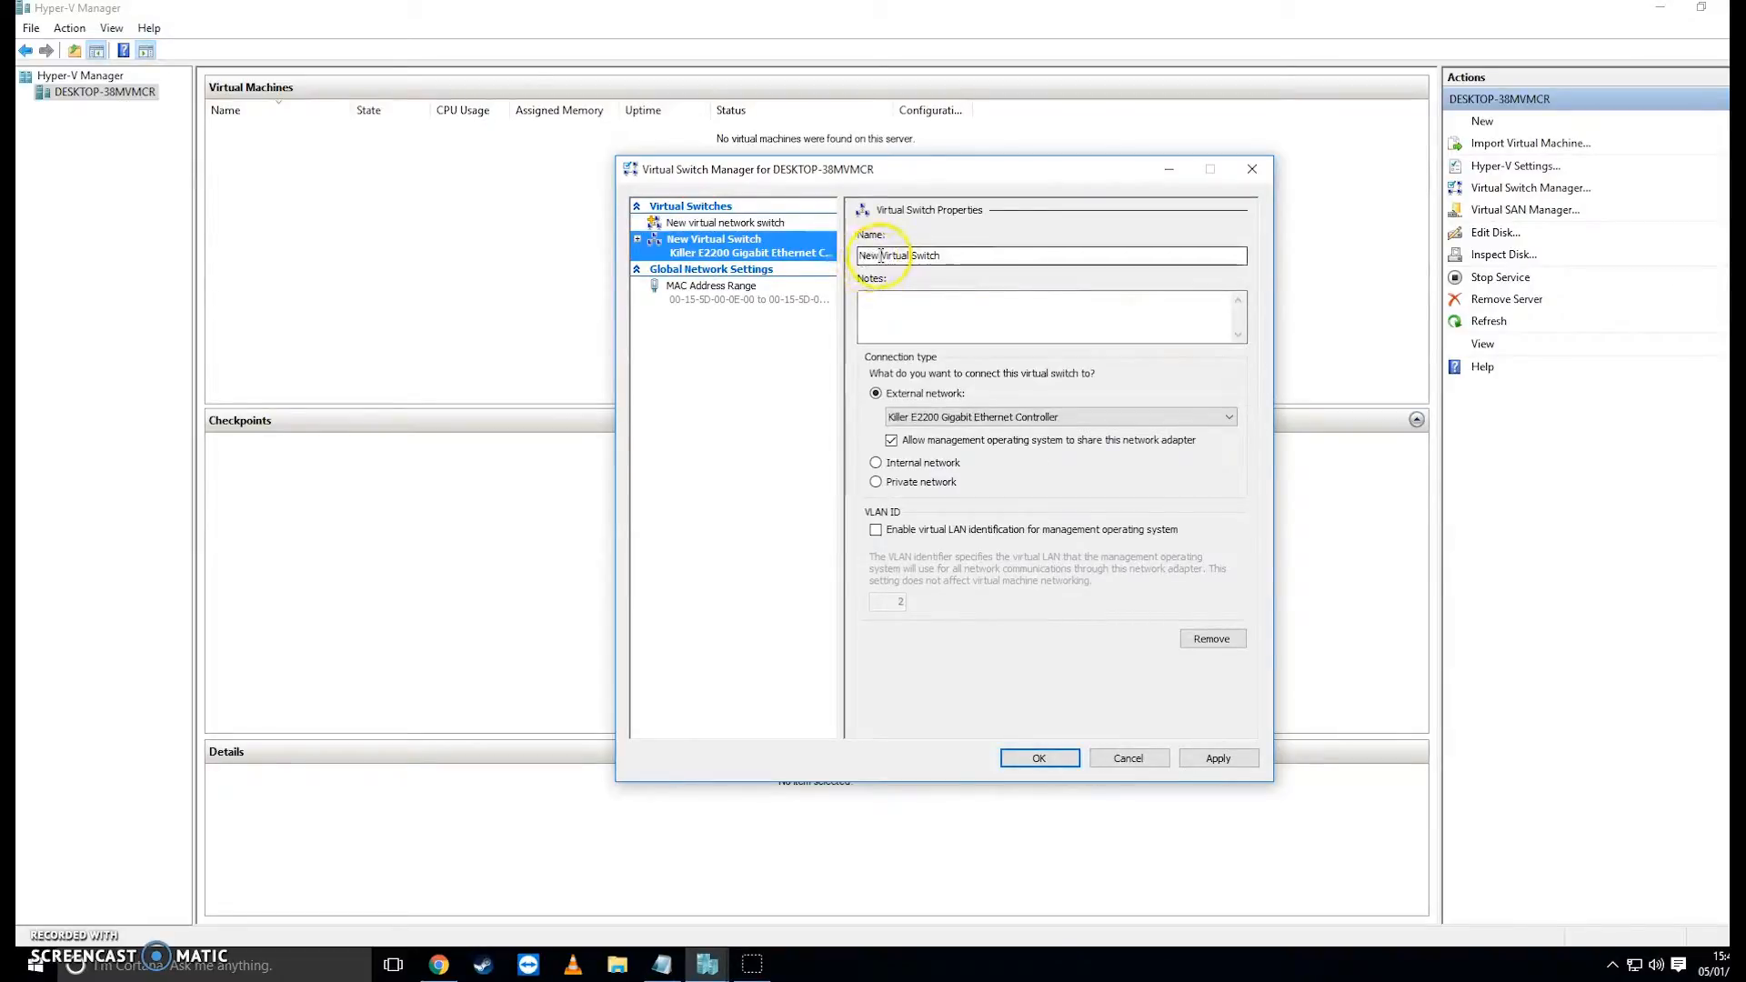
{"action": "left_click_drag", "start_coordinate": [881, 255], "coordinate": [791, 254]}
{"action": "key", "text": "BackSpace"}
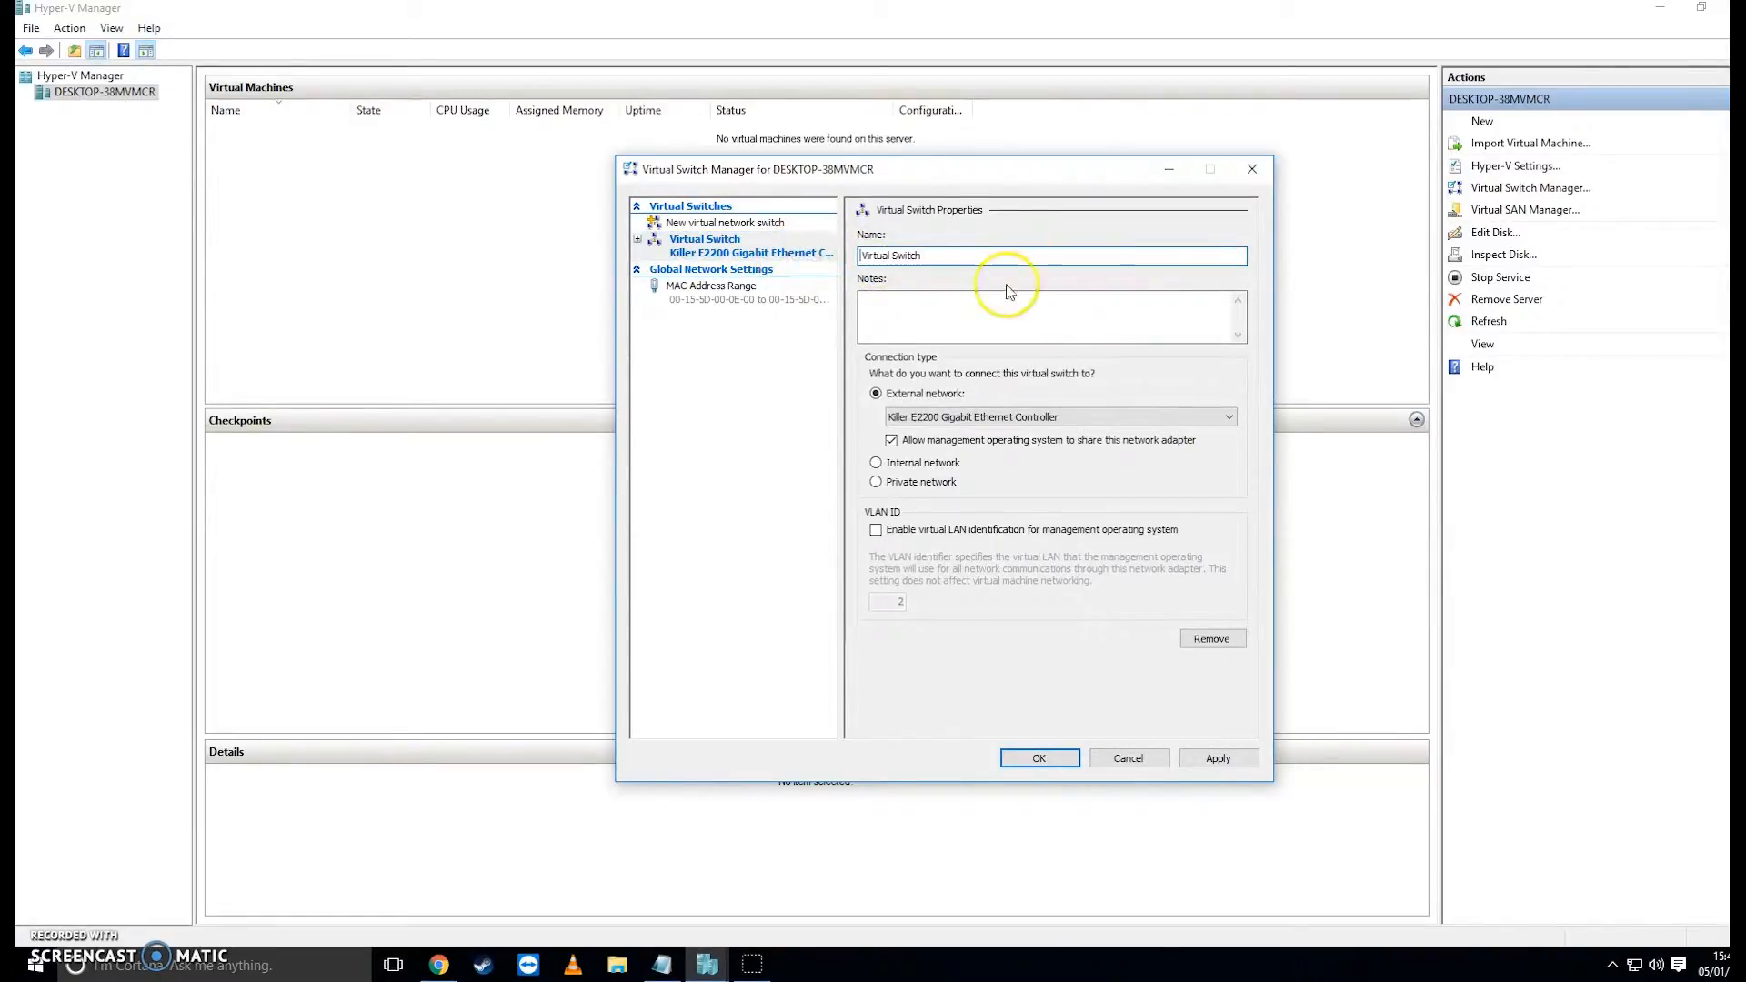
Keep the switch on the external network through the Killer E2200 Gigabit Ethernet Controller and apply the networking changes
{"action": "left_click", "coordinate": [1106, 417]}
{"action": "left_click", "coordinate": [1106, 417]}
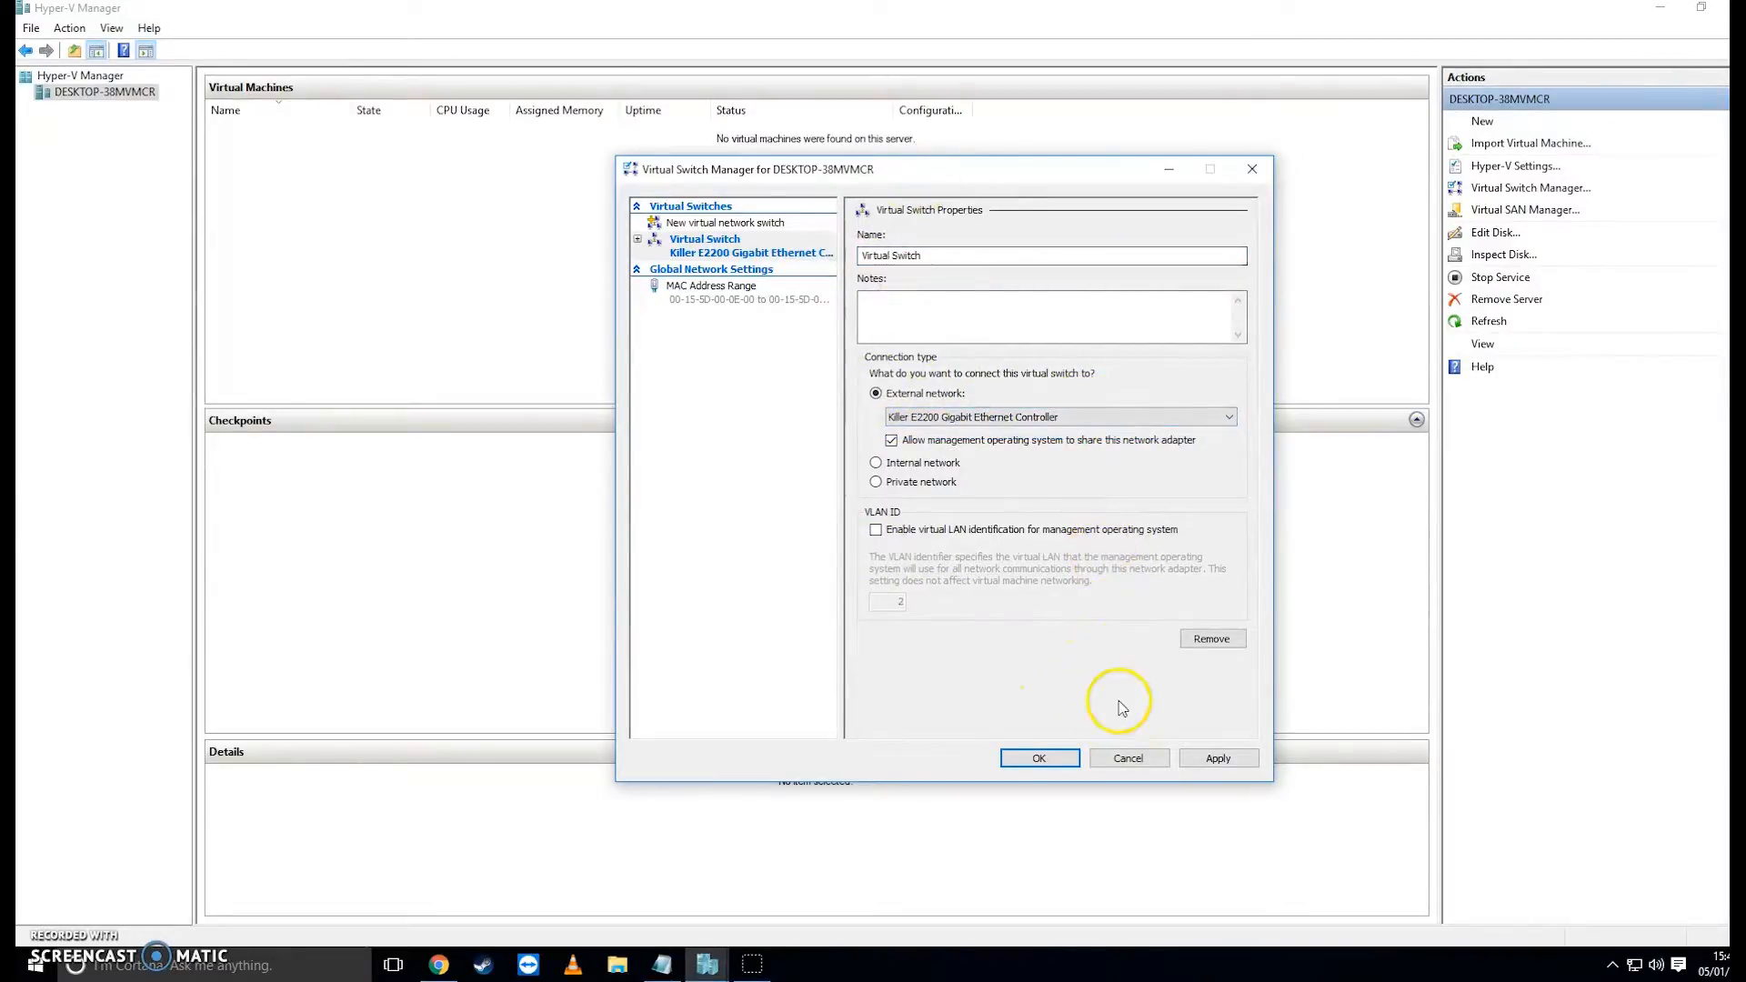
{"action": "left_click", "coordinate": [1040, 757]}
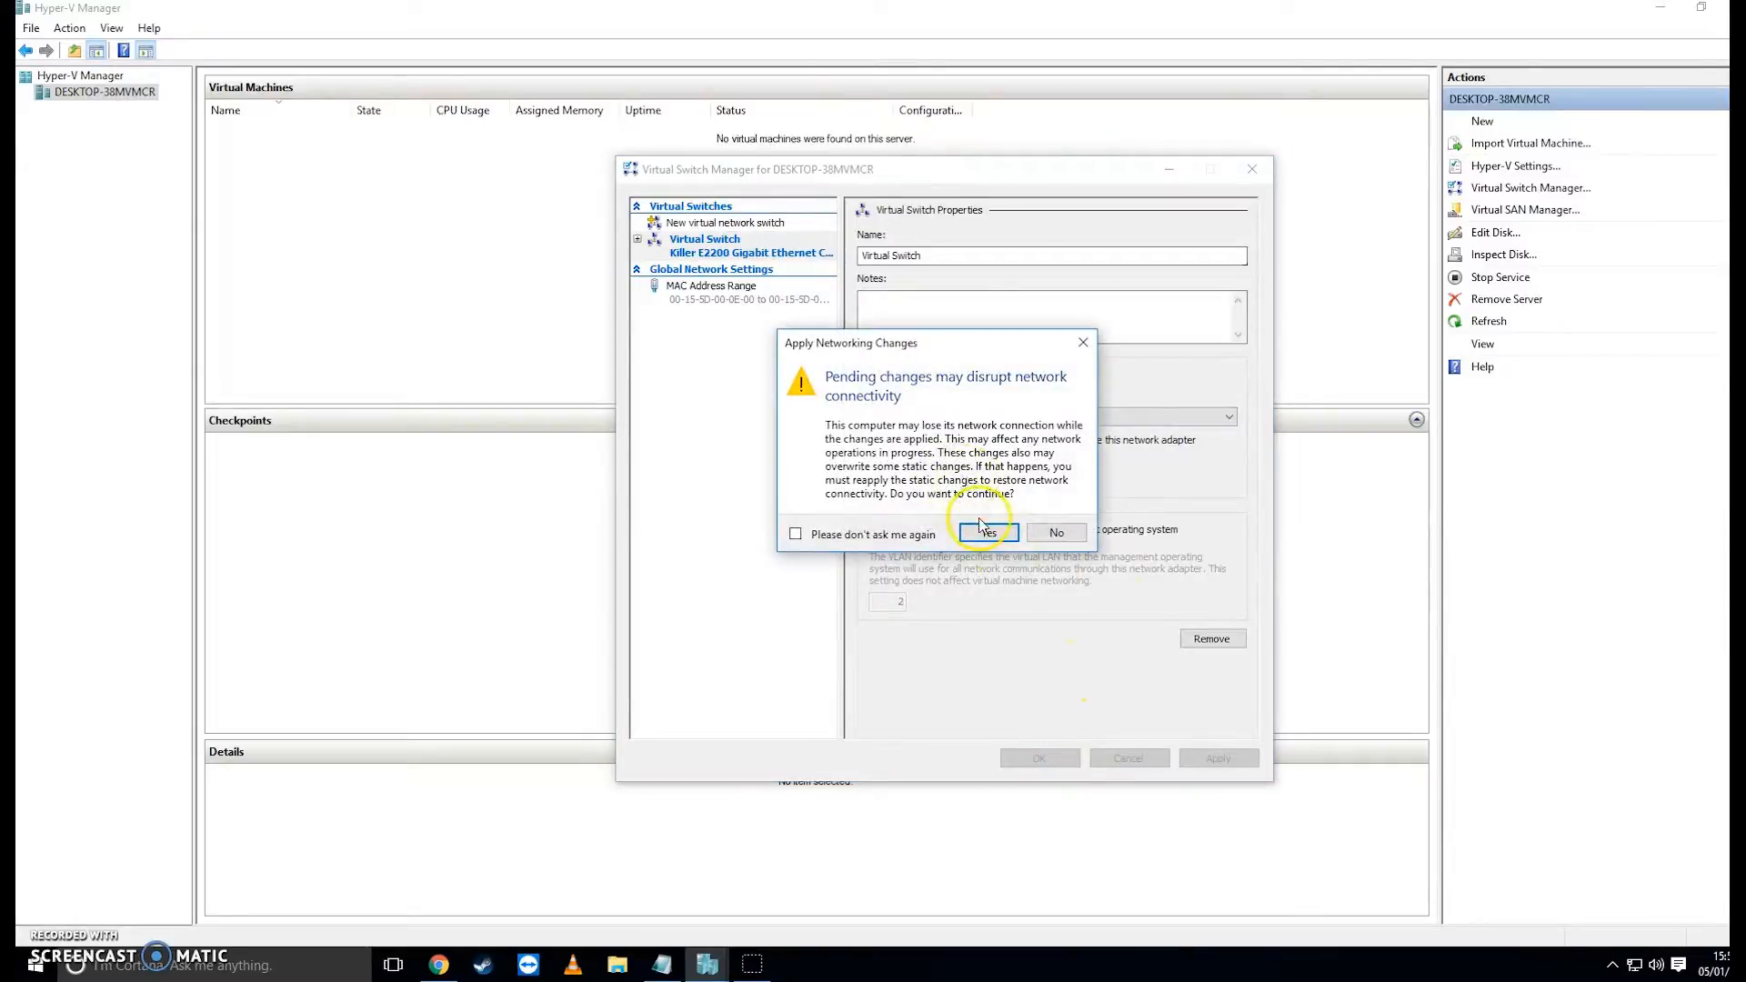
{"action": "left_click", "coordinate": [989, 534]}
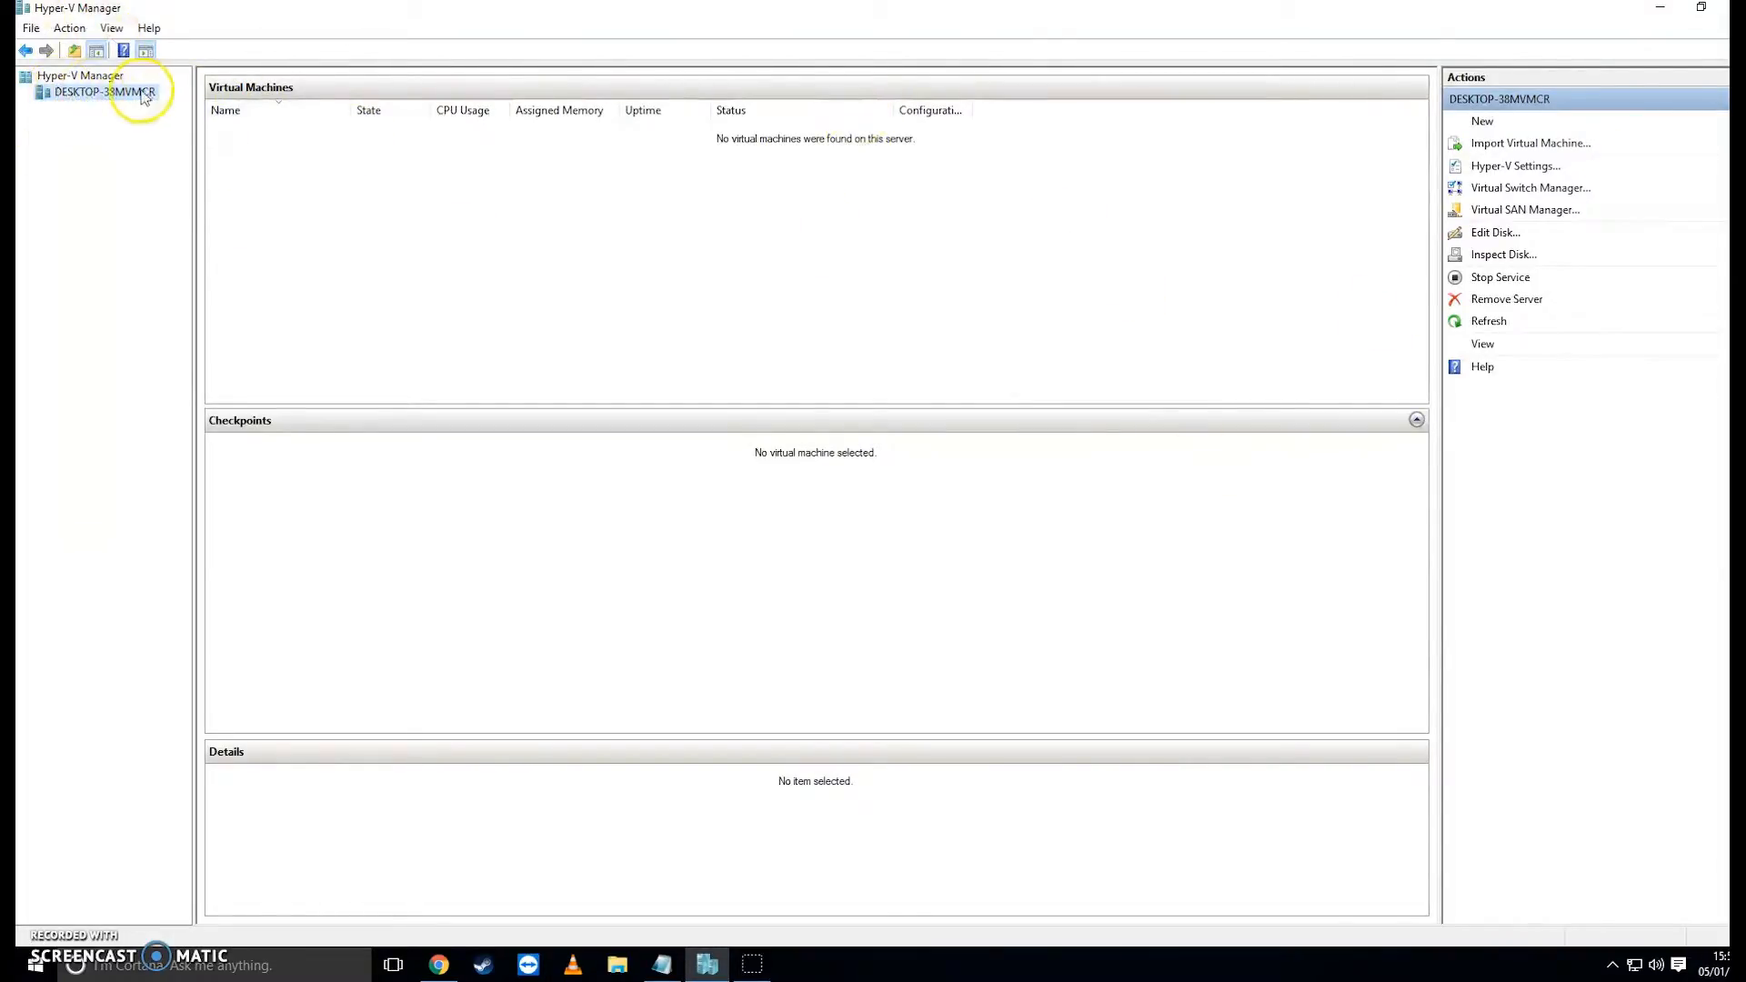
Start a new virtual machine on the local server and name it Virtual Machine, keeping the default storage location
{"action": "right_click", "coordinate": [80, 93]}
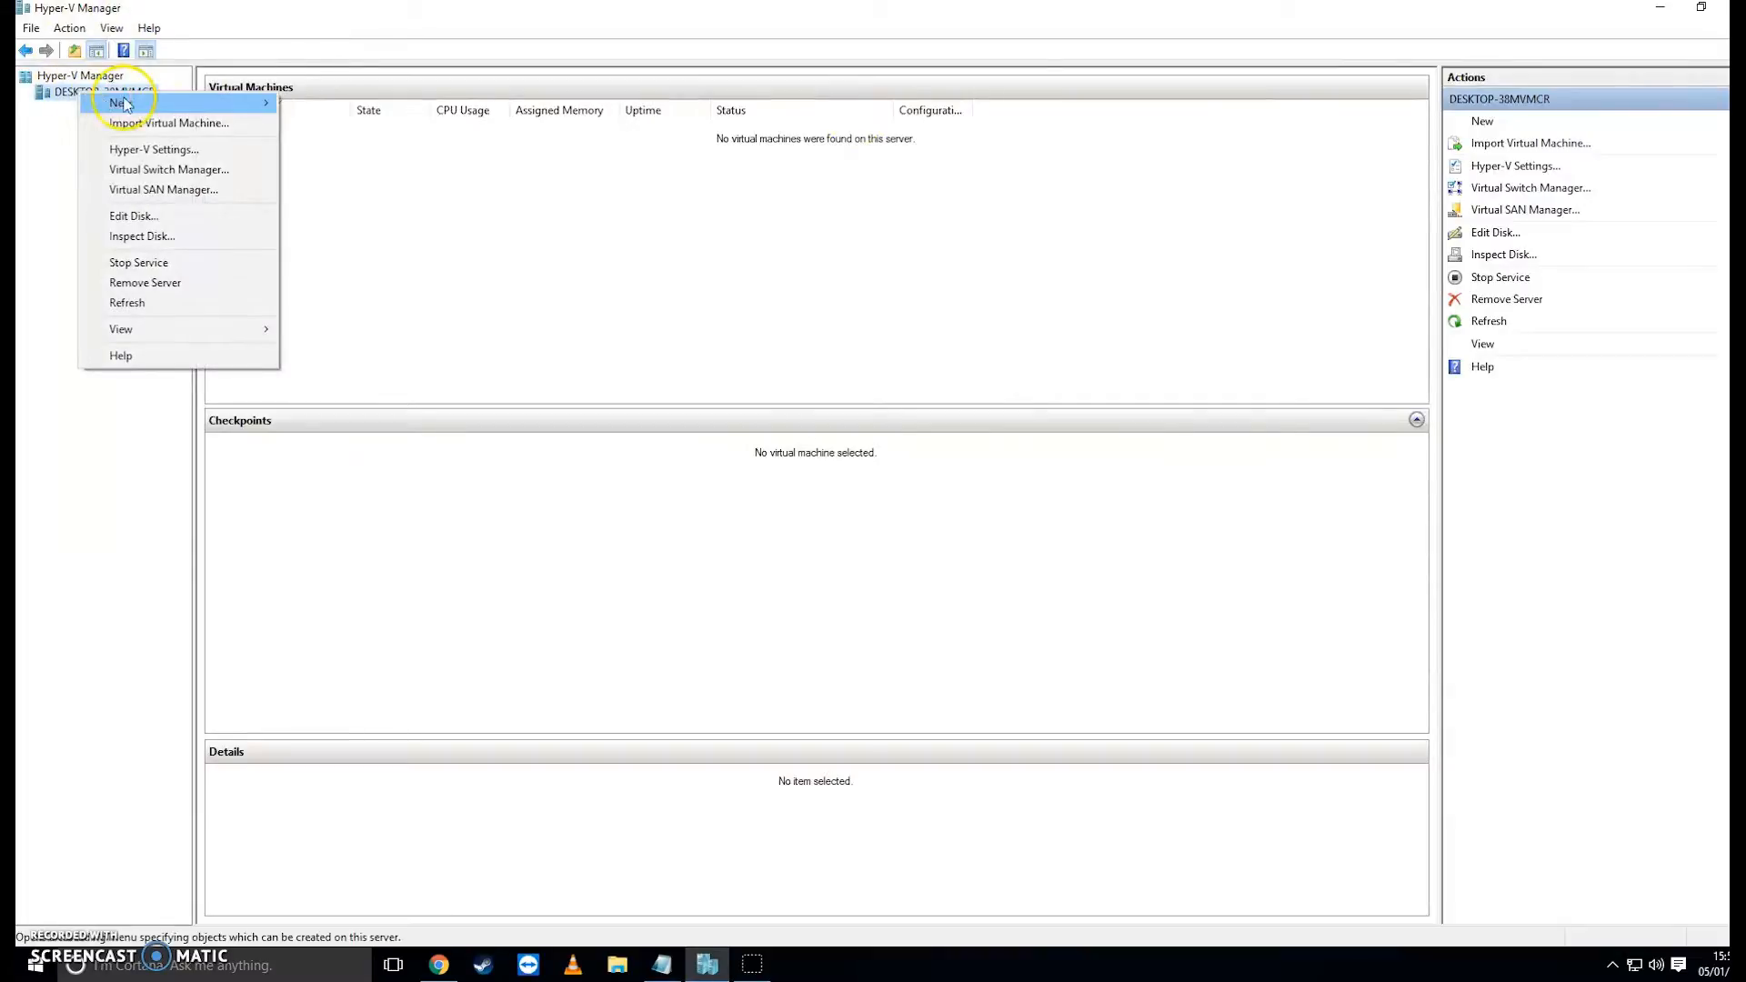
{"action": "mouse_move", "coordinate": [244, 105]}
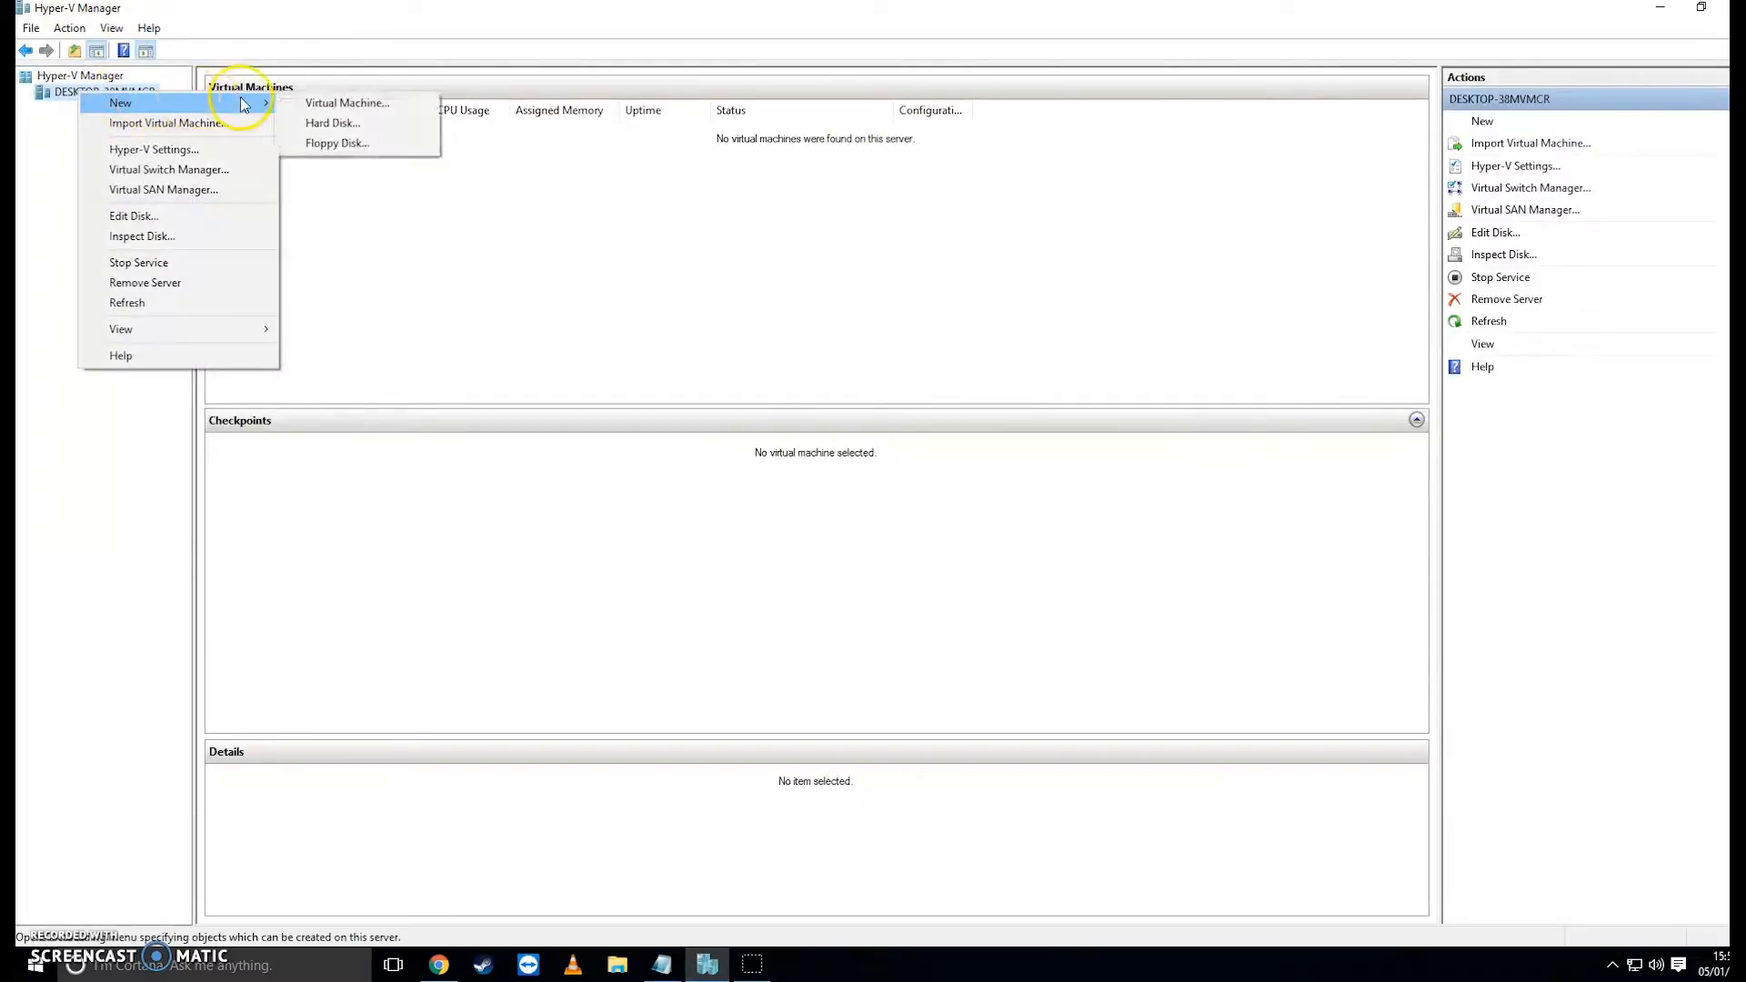
{"action": "left_click", "coordinate": [370, 105]}
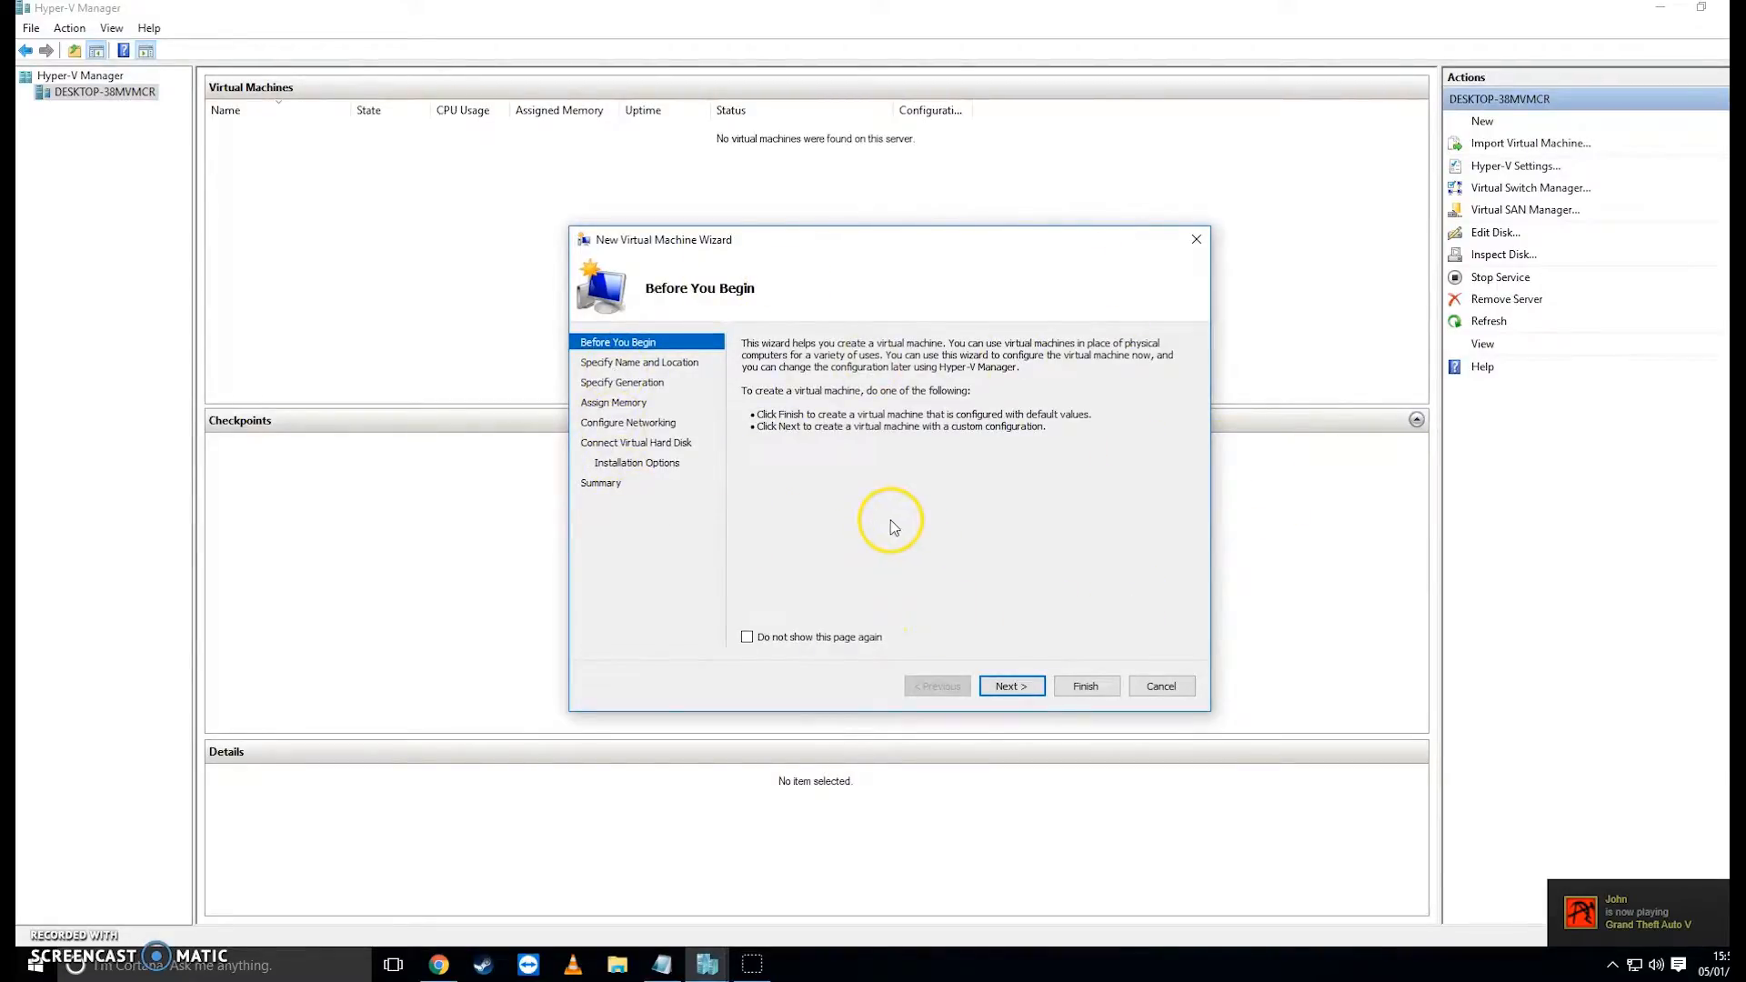
{"action": "left_click", "coordinate": [1011, 687]}
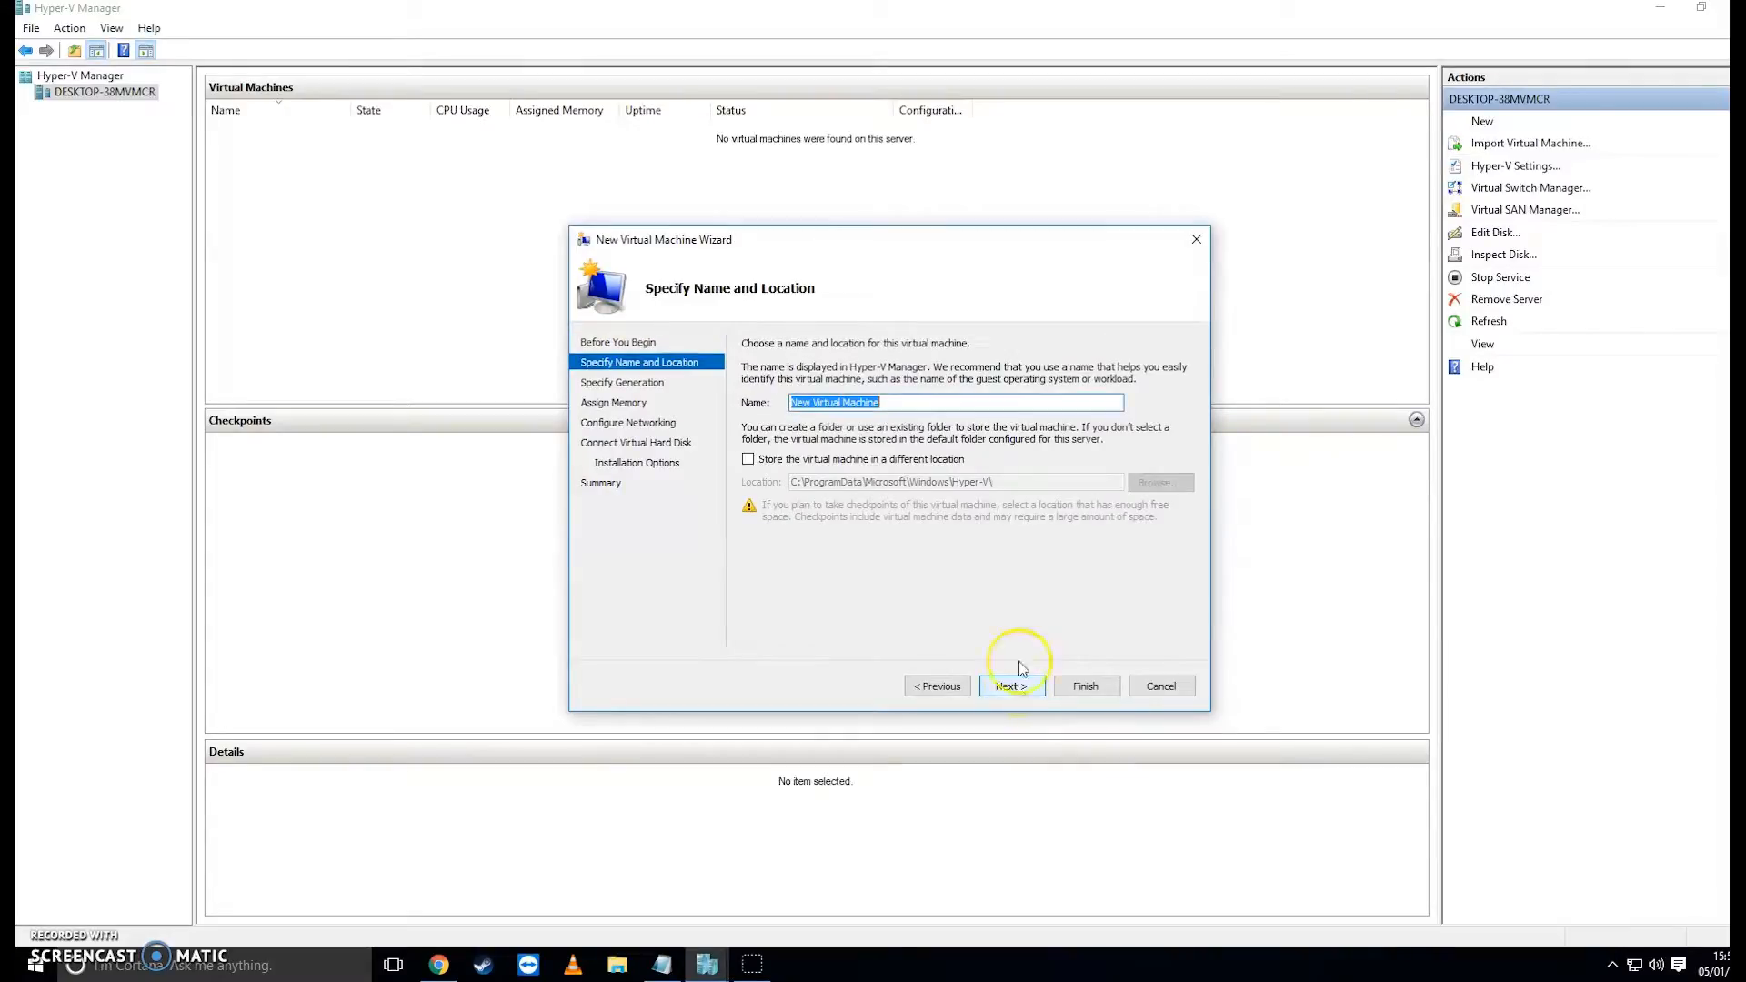
{"action": "left_click", "coordinate": [804, 403]}
{"action": "double_click", "coordinate": [801, 403]}
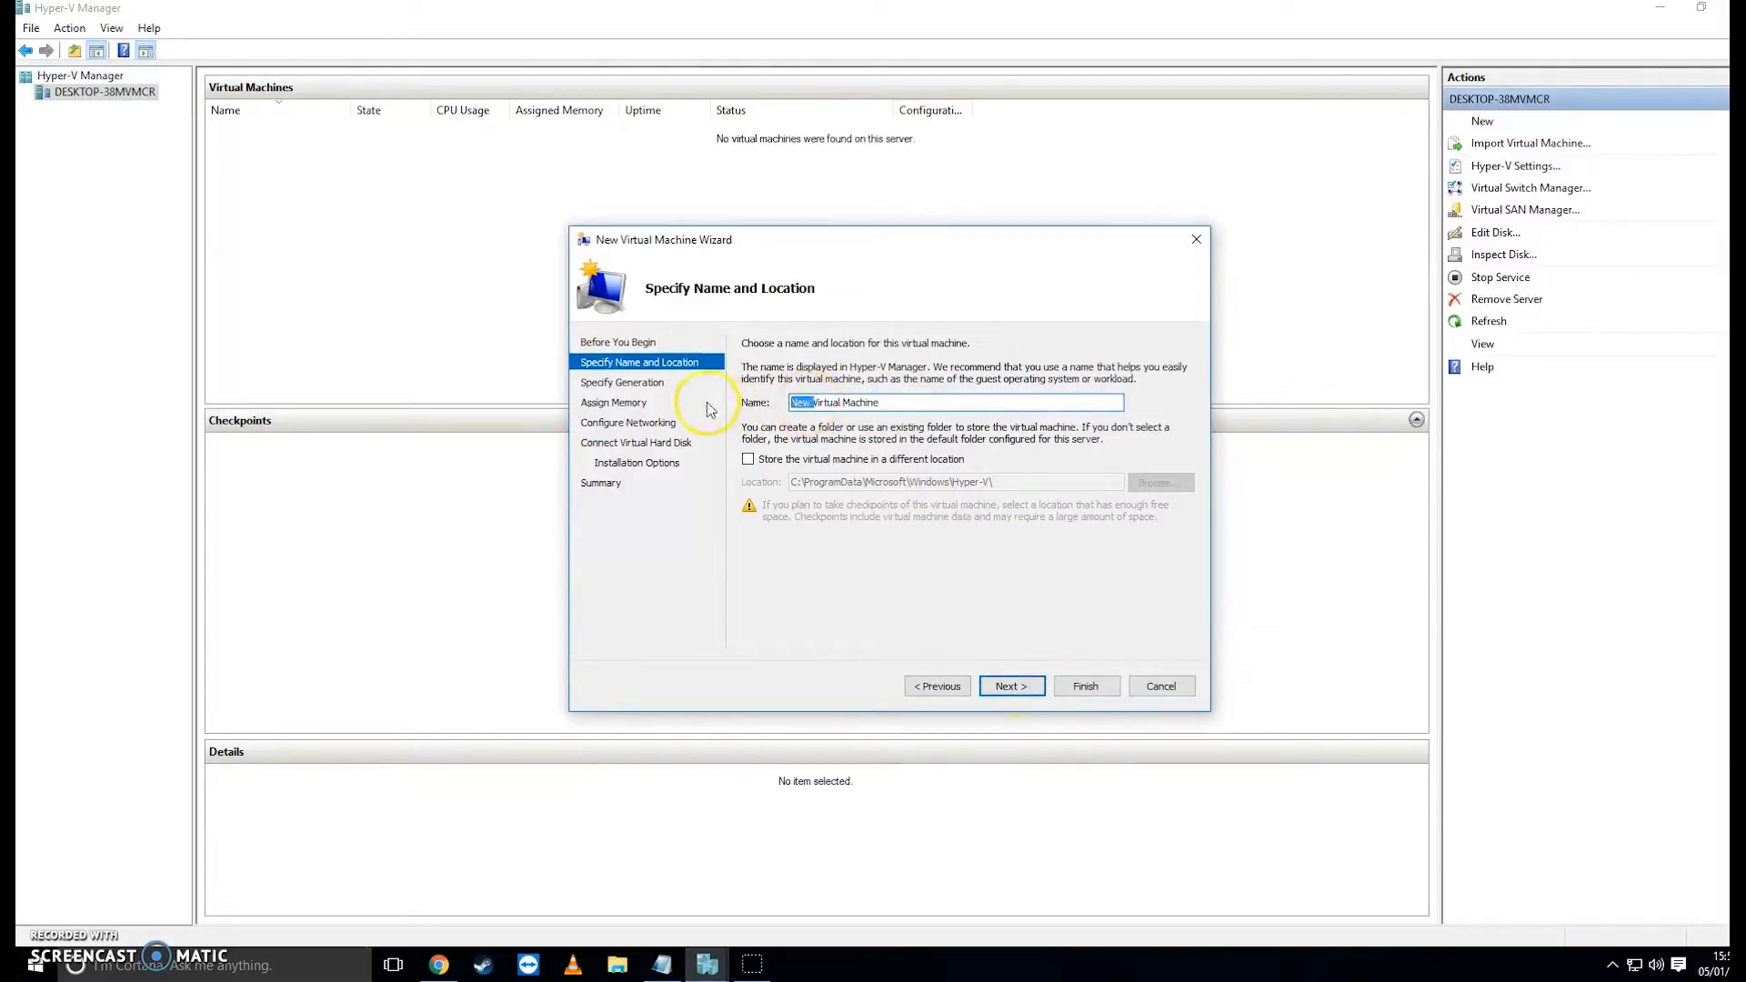
{"action": "key", "text": "BackSpace"}
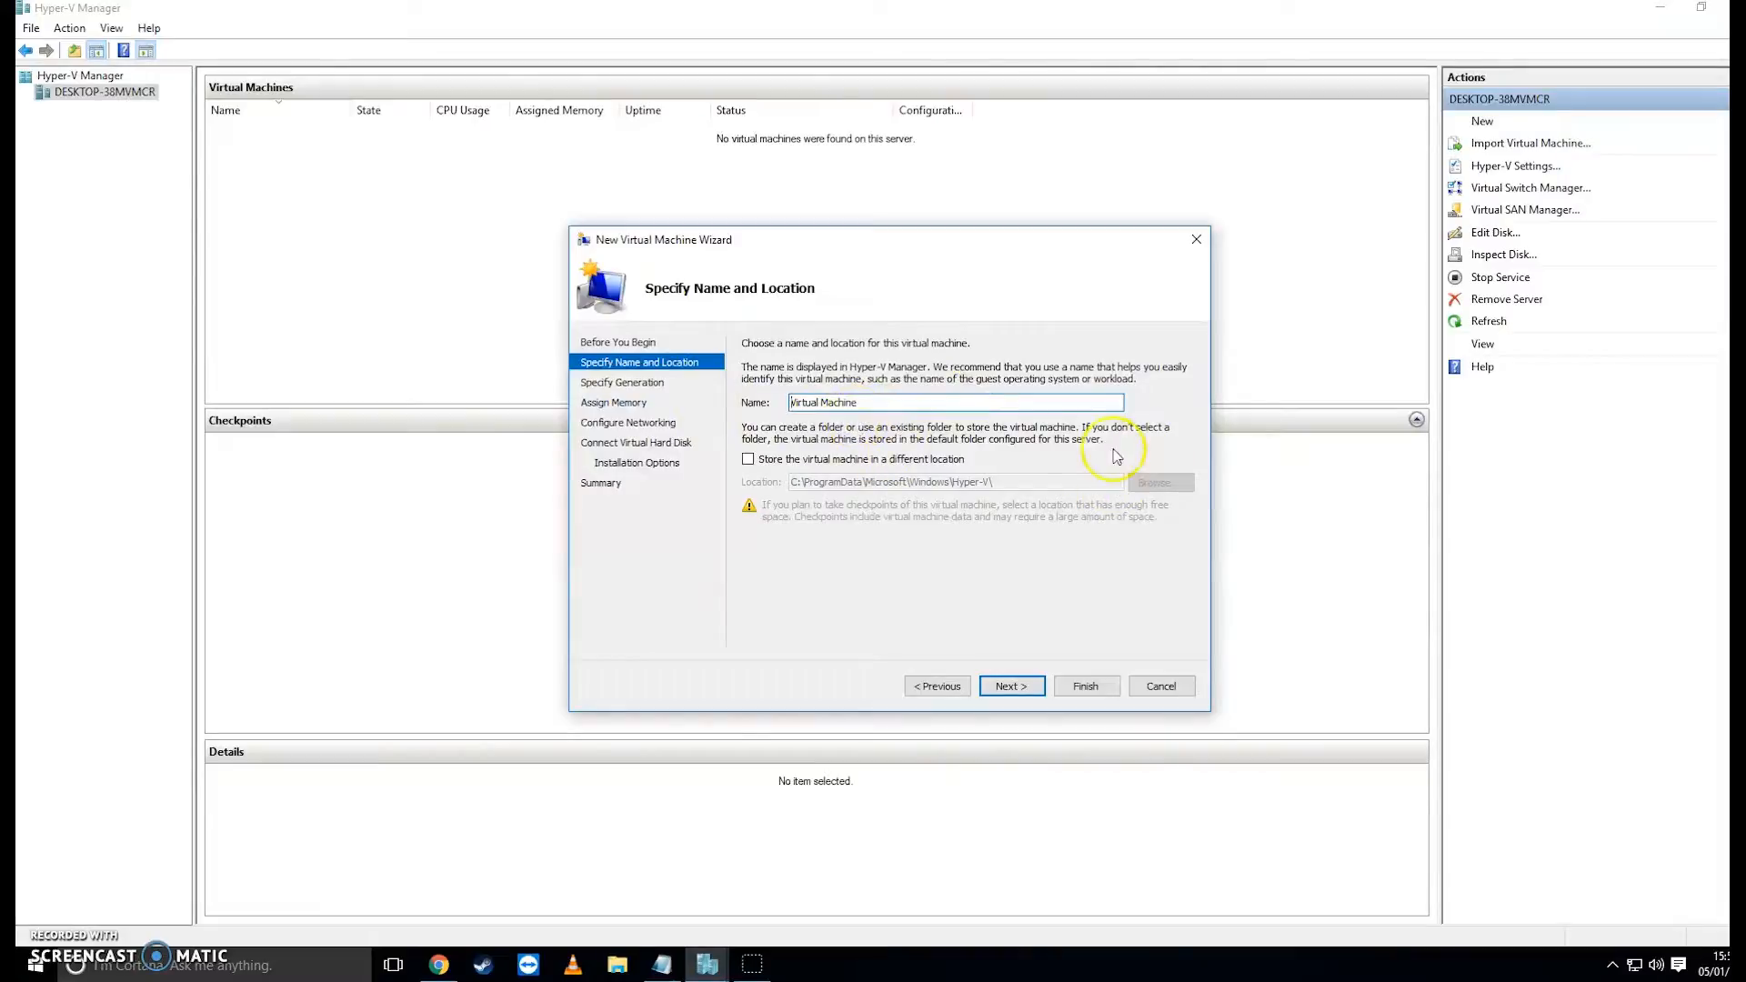
{"action": "left_click", "coordinate": [1011, 686]}
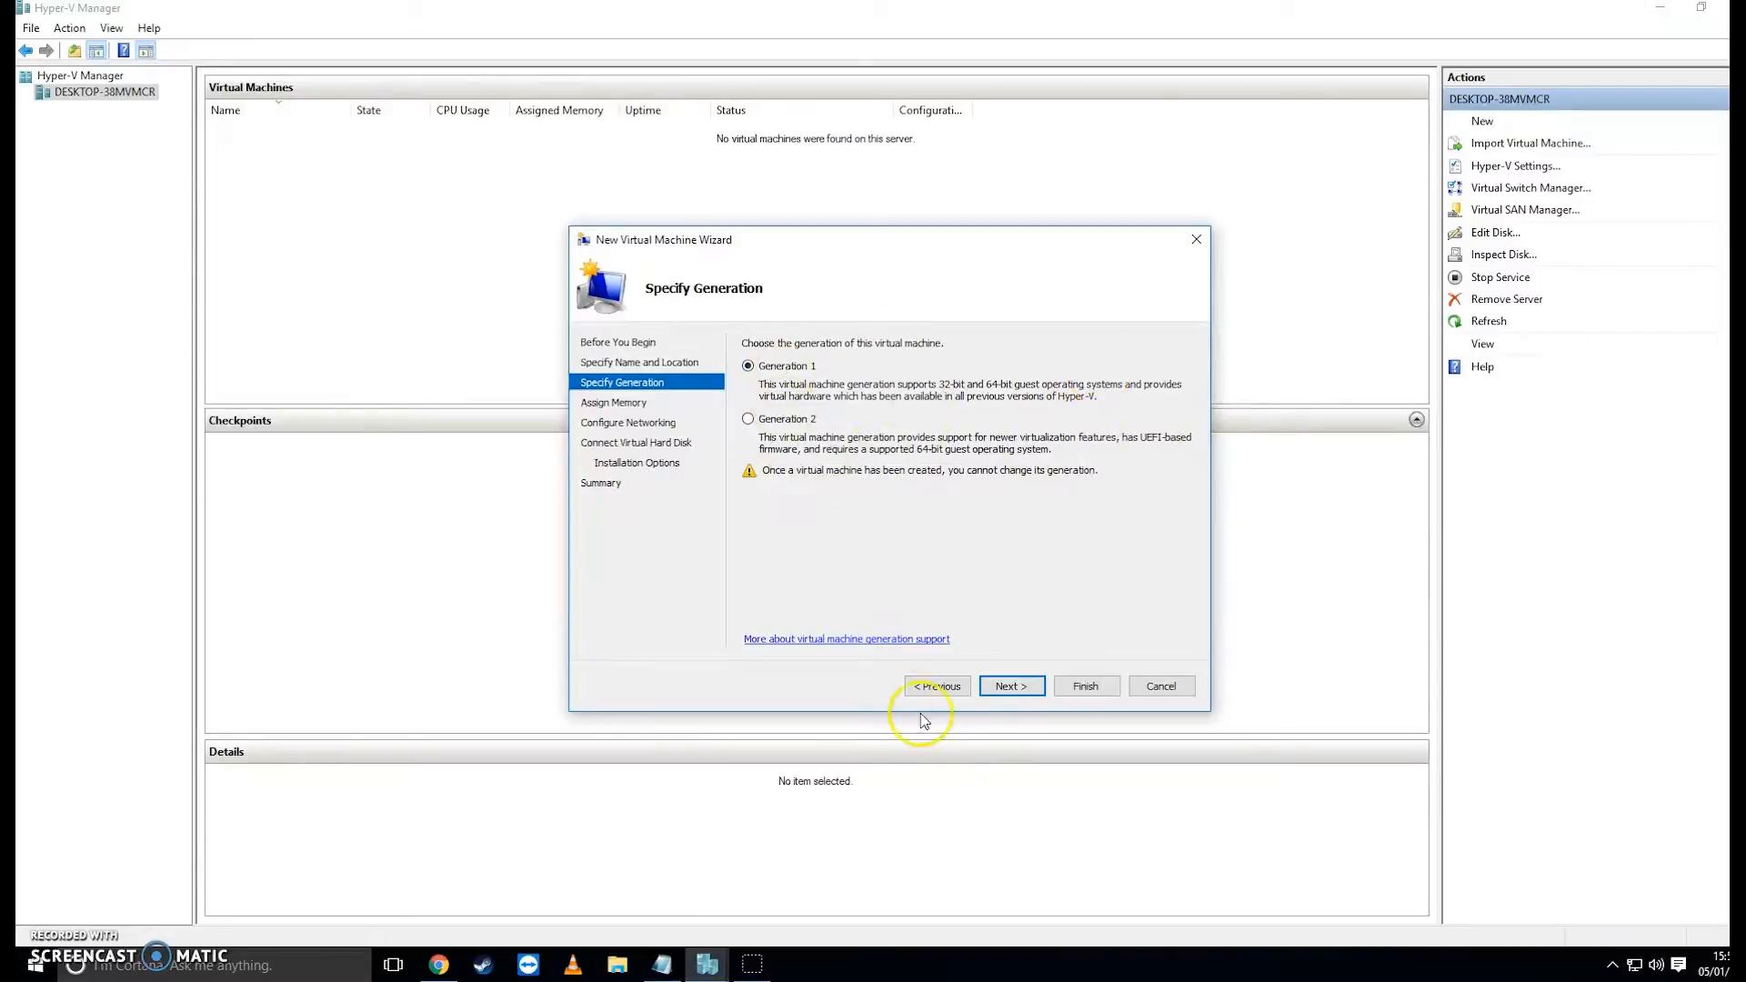
Keep Generation 1 for the virtual machine and set its startup memory to 4000 MB with Dynamic Memory enabled
{"action": "left_click", "coordinate": [1005, 686]}
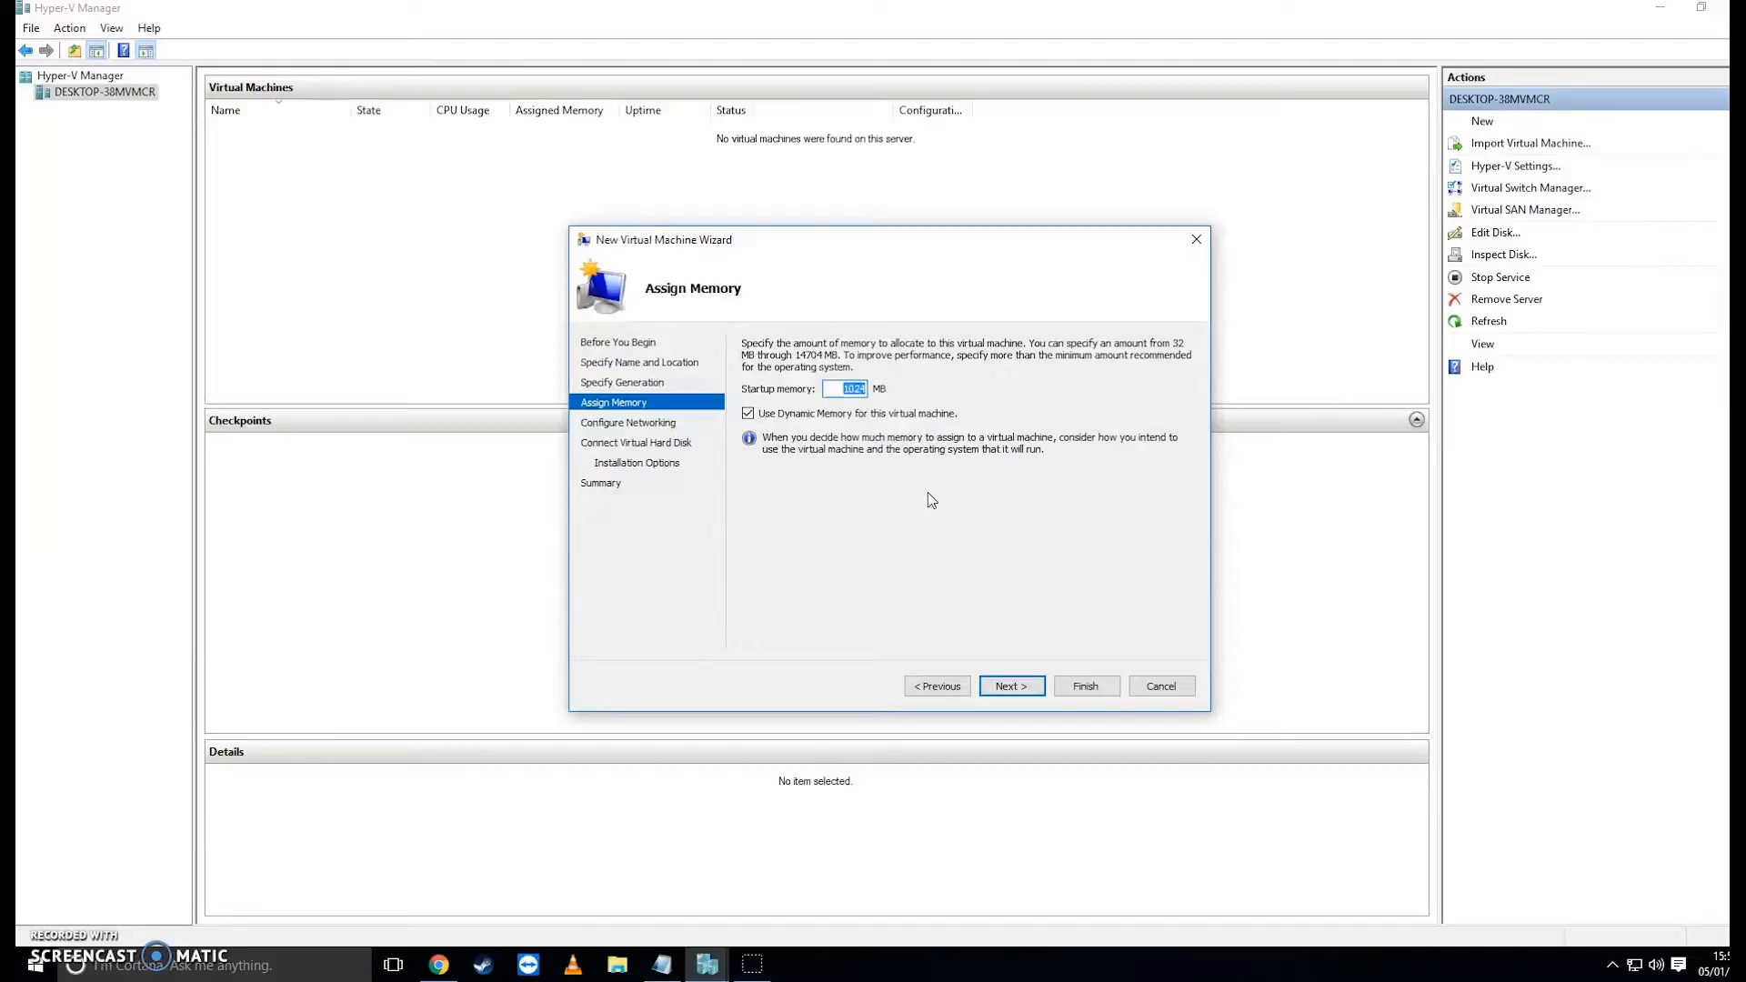
{"action": "left_click_drag", "start_coordinate": [831, 389], "coordinate": [918, 386]}
{"action": "type", "text": "4000"}
{"action": "left_click", "coordinate": [1016, 688]}
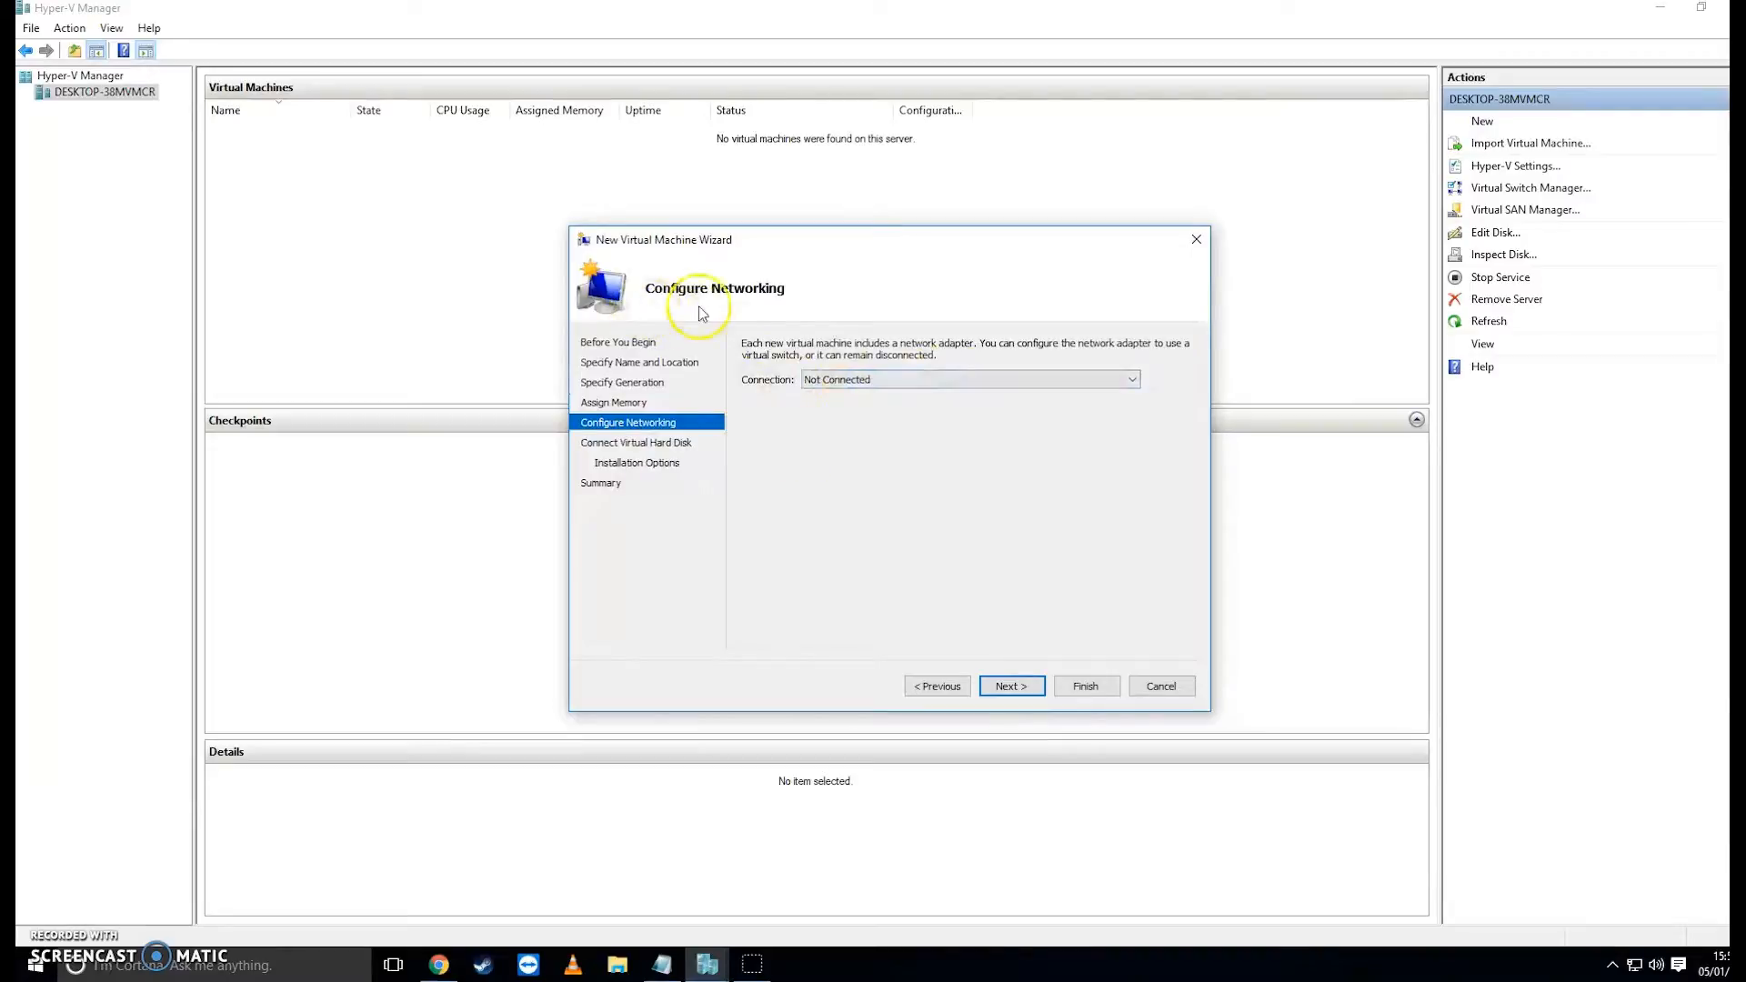
Connect the virtual machine's network adapter to Virtual Switch
{"action": "left_click", "coordinate": [987, 377]}
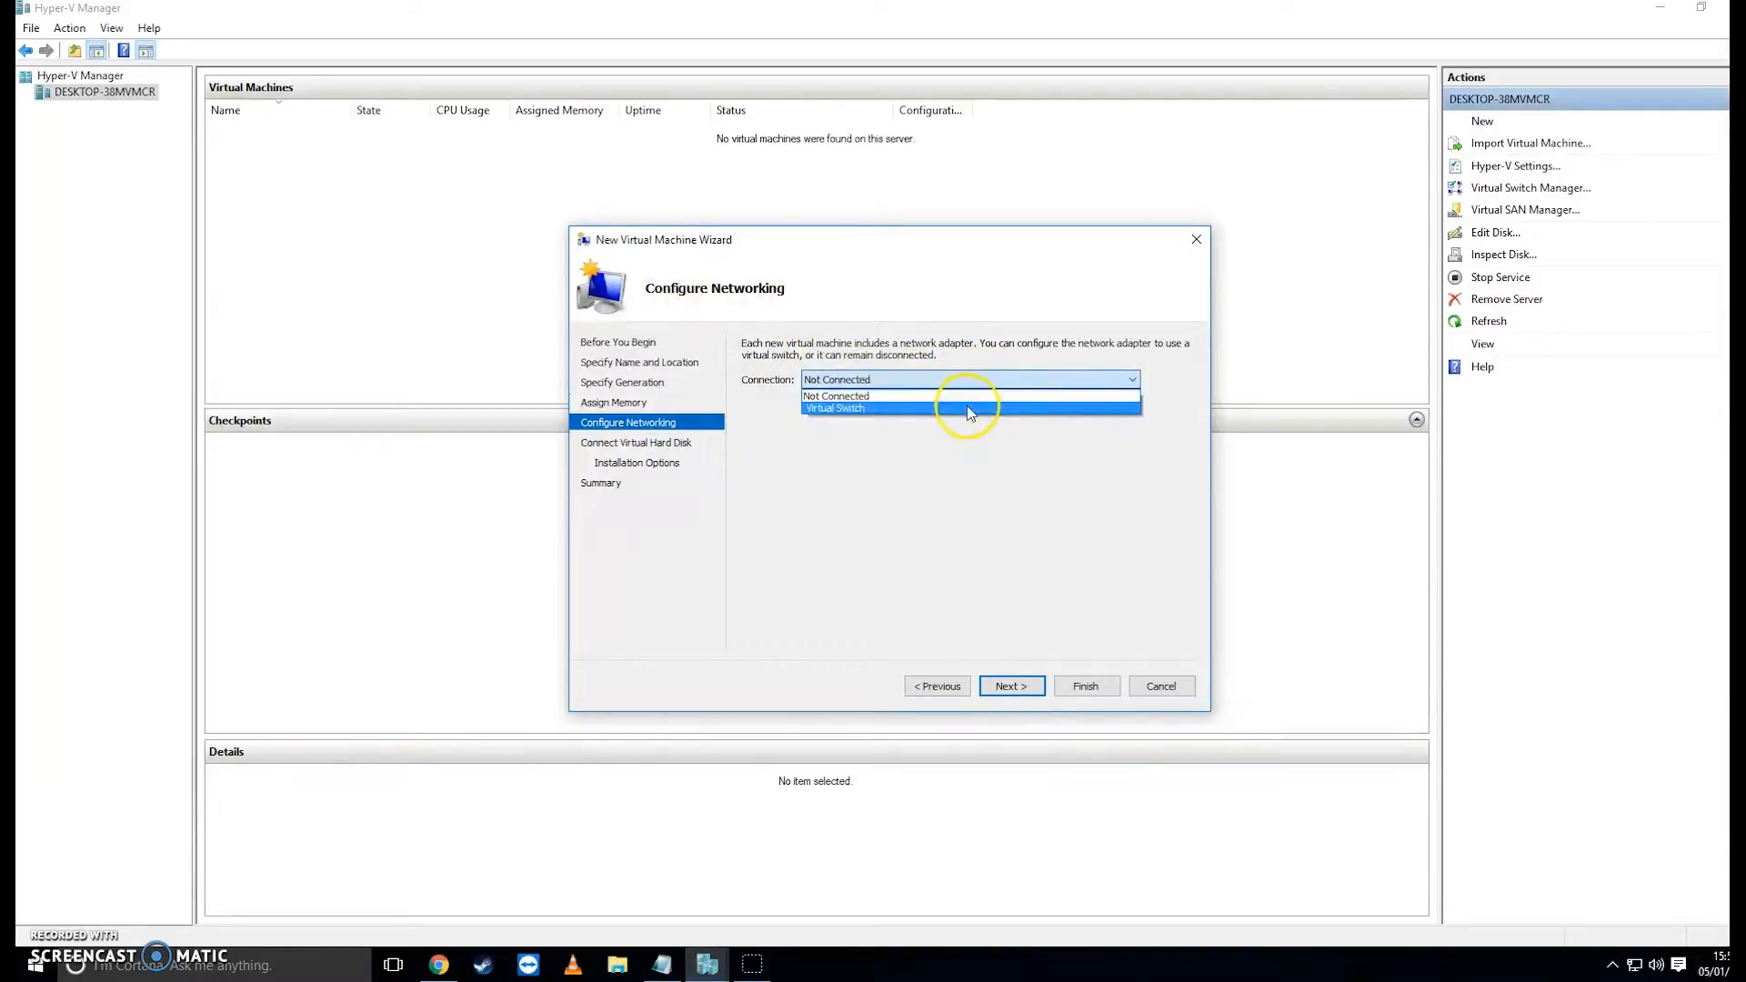
{"action": "left_click", "coordinate": [956, 408]}
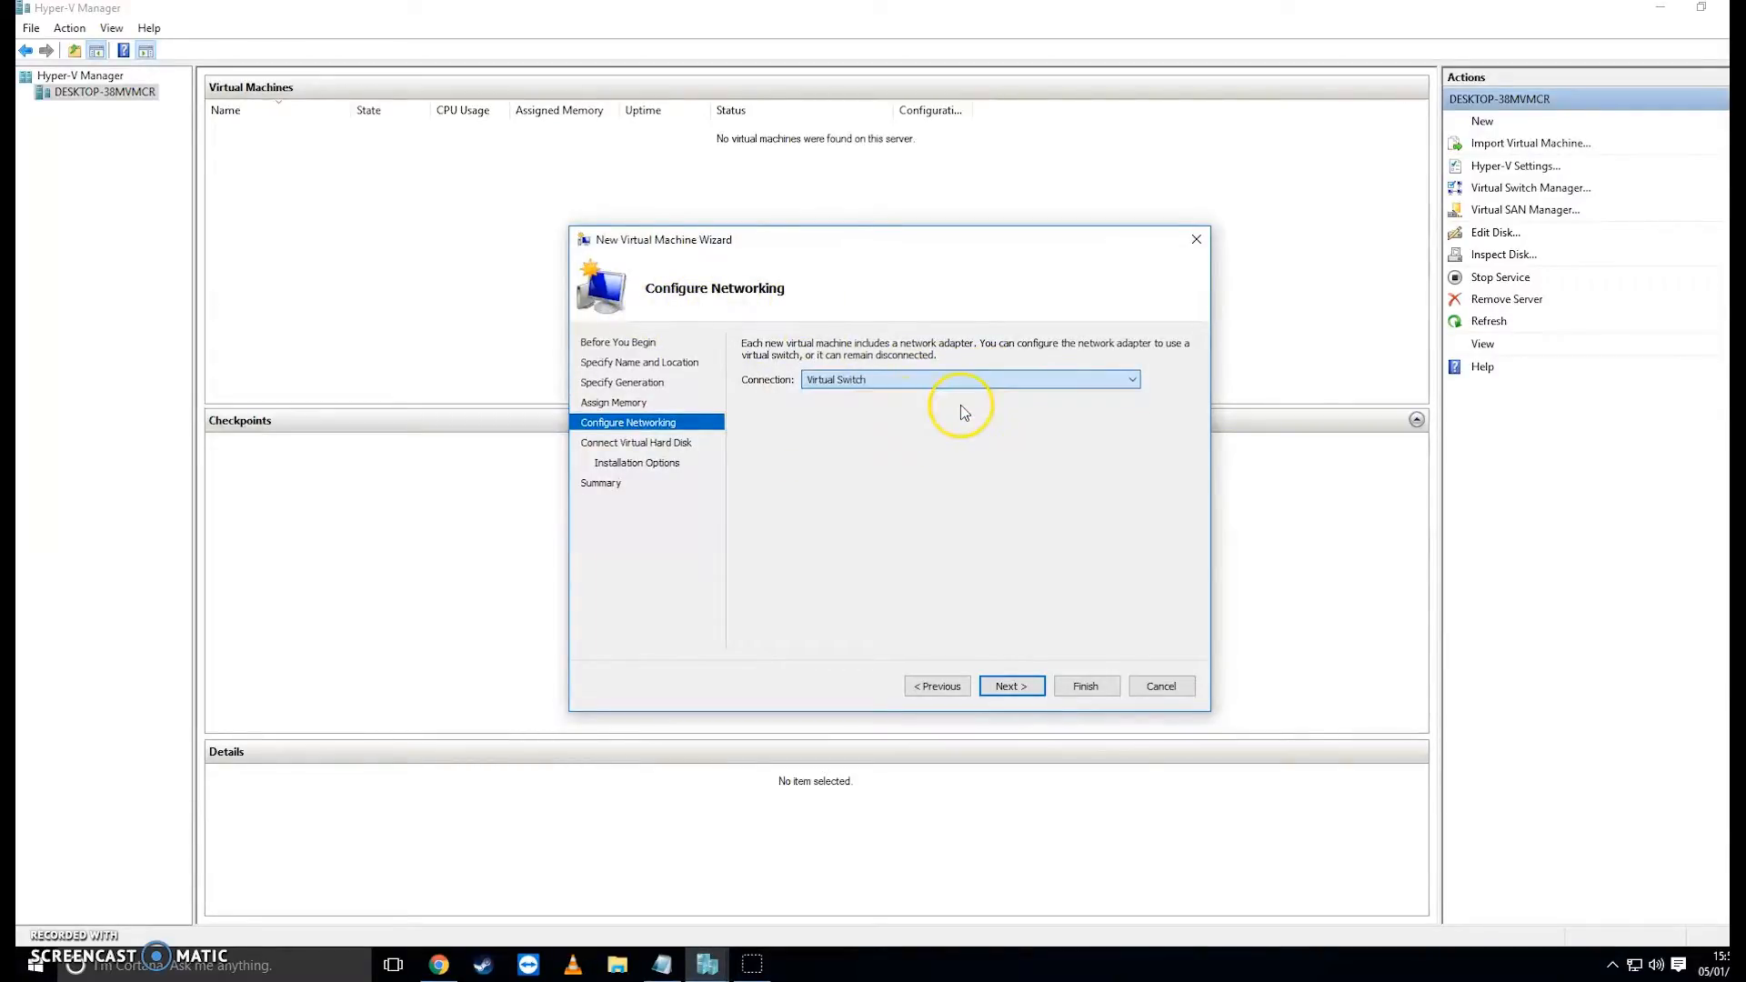
{"action": "left_click", "coordinate": [1021, 692]}
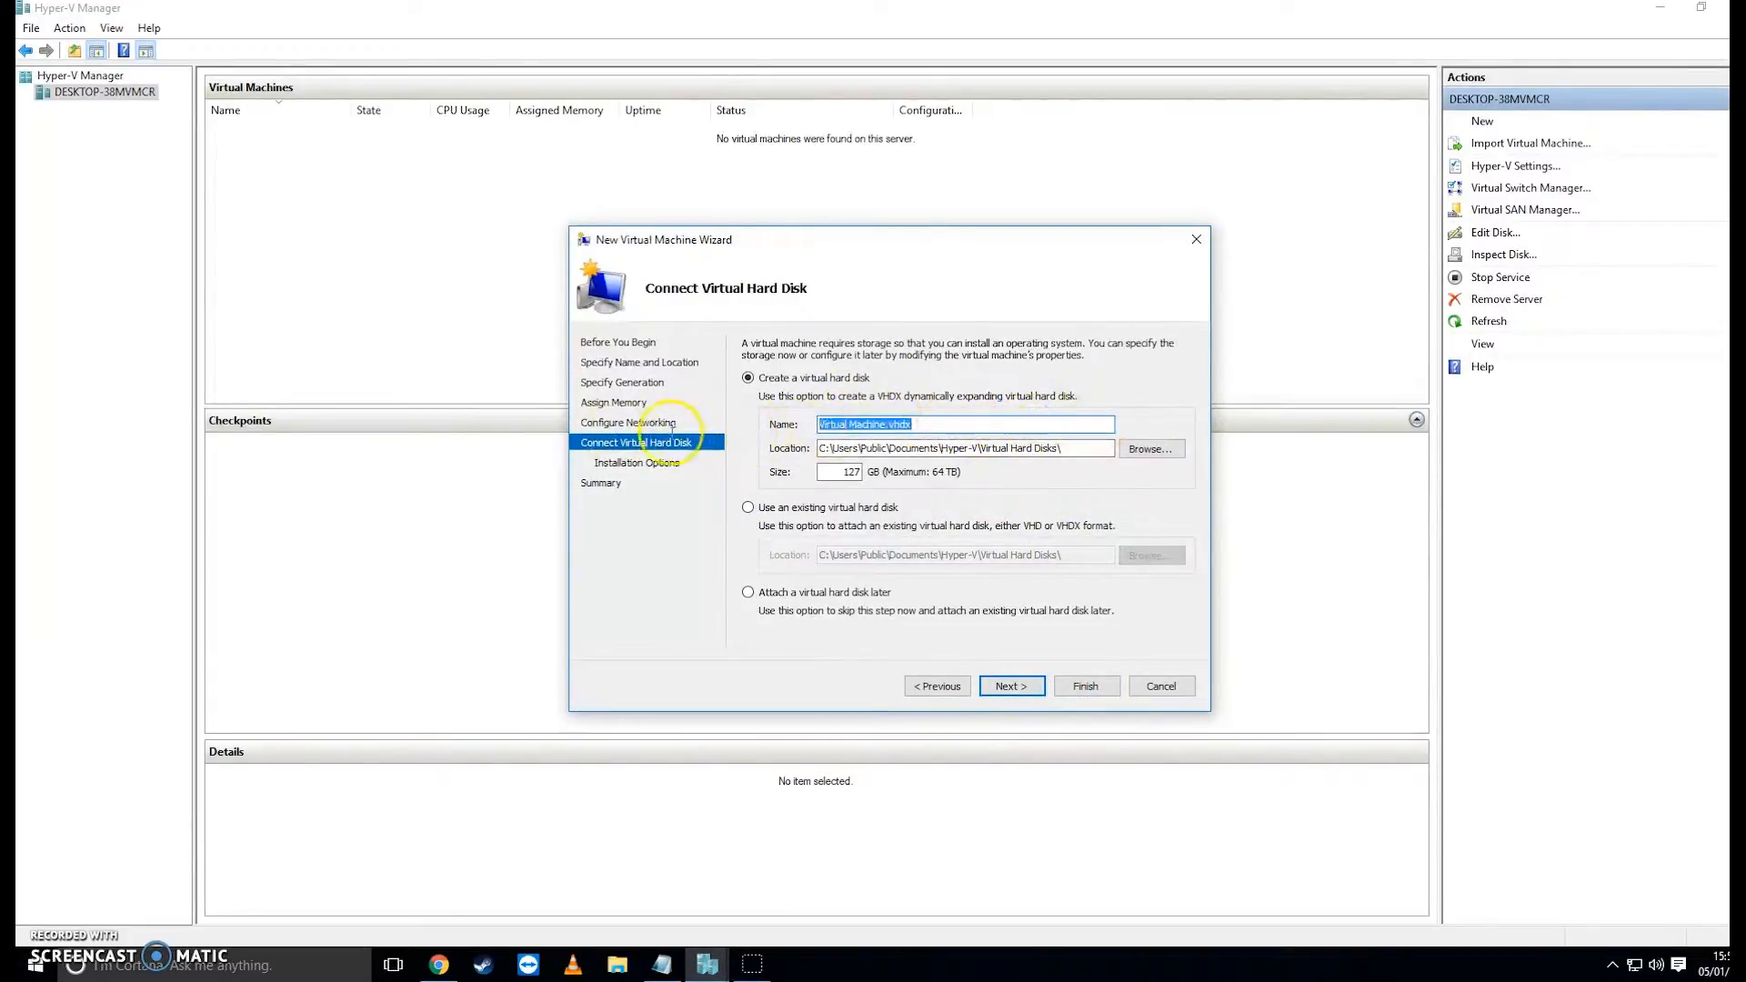
Review the new virtual hard disk's location, name and size, and accept Virtual Machine.vhdx at 127 GB in the default folder
{"action": "left_click", "coordinate": [1091, 449]}
{"action": "left_click_drag", "start_coordinate": [1091, 448], "coordinate": [768, 455]}
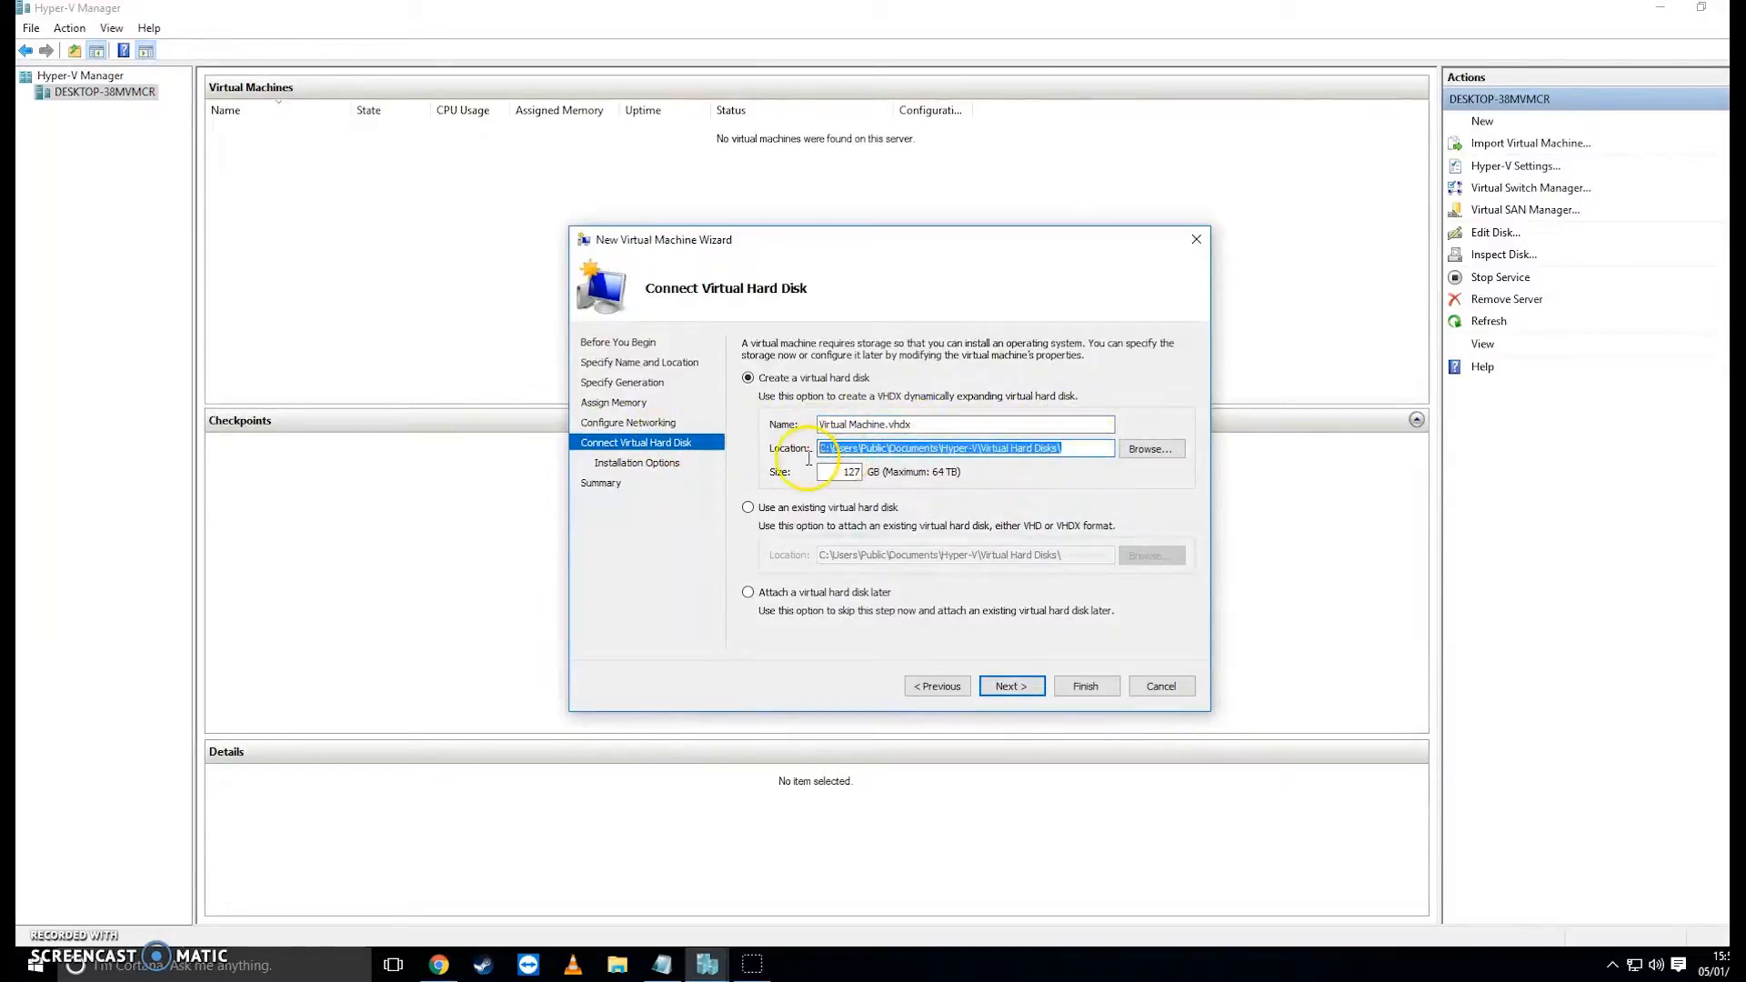
{"action": "left_click", "coordinate": [1072, 447]}
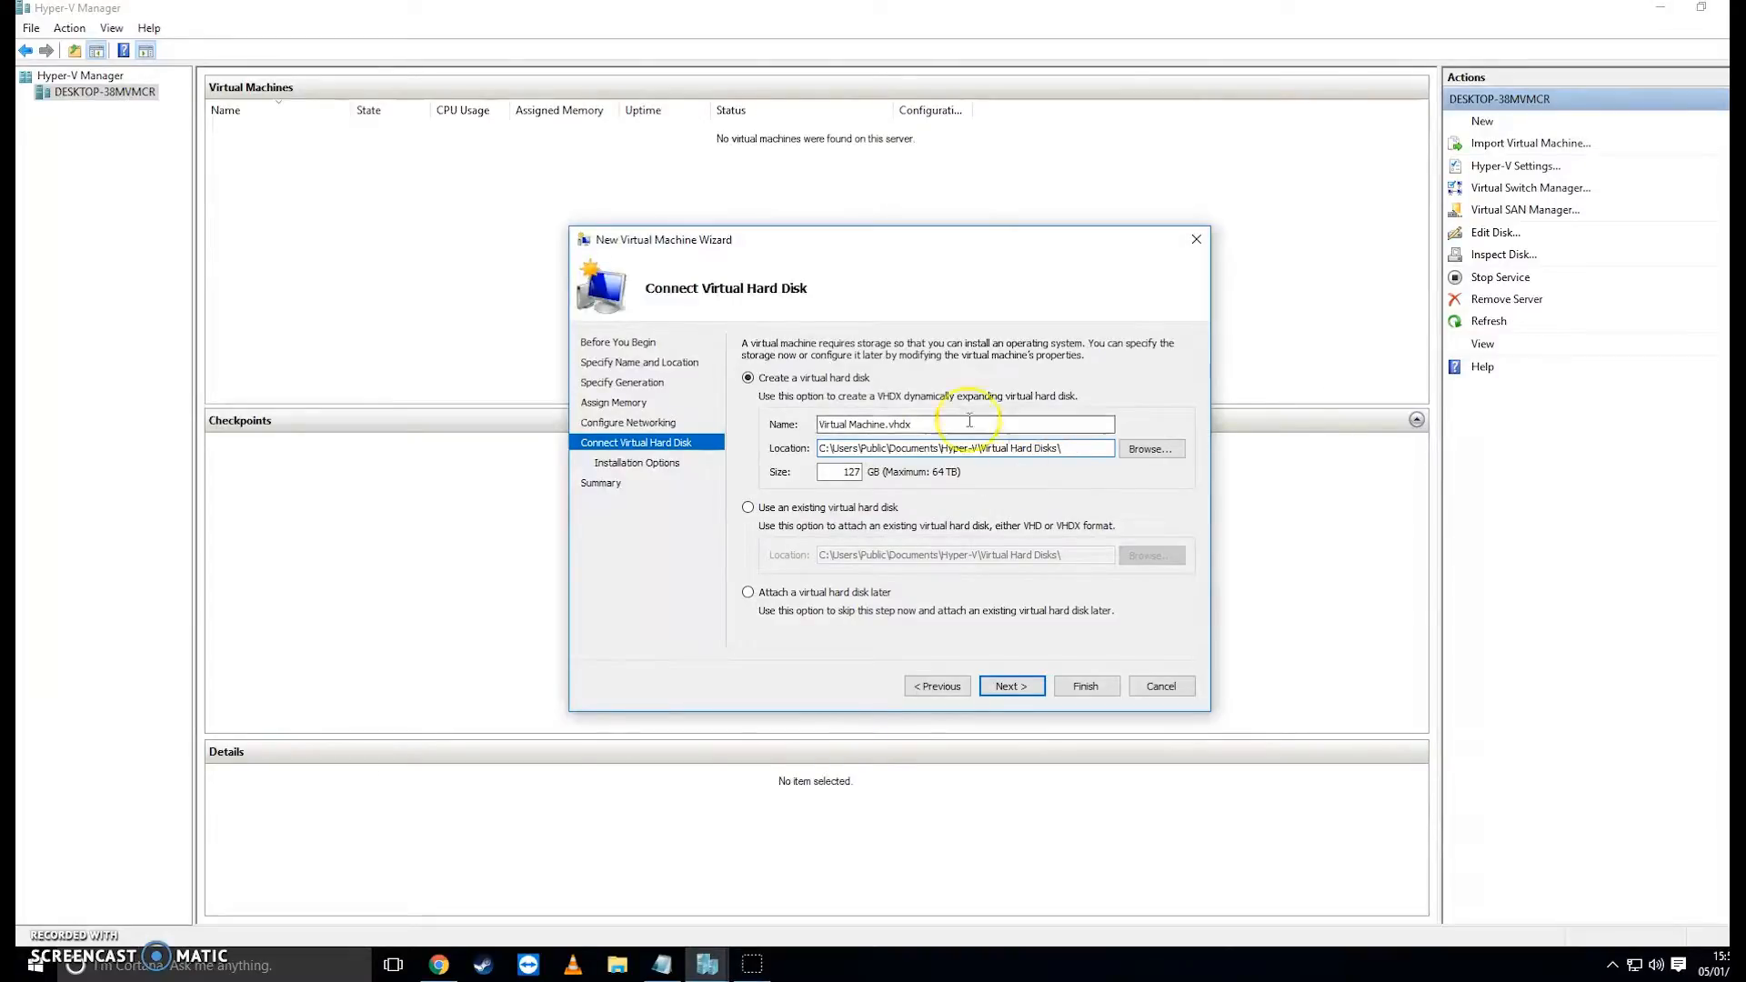
{"action": "left_click_drag", "start_coordinate": [917, 424], "coordinate": [750, 406]}
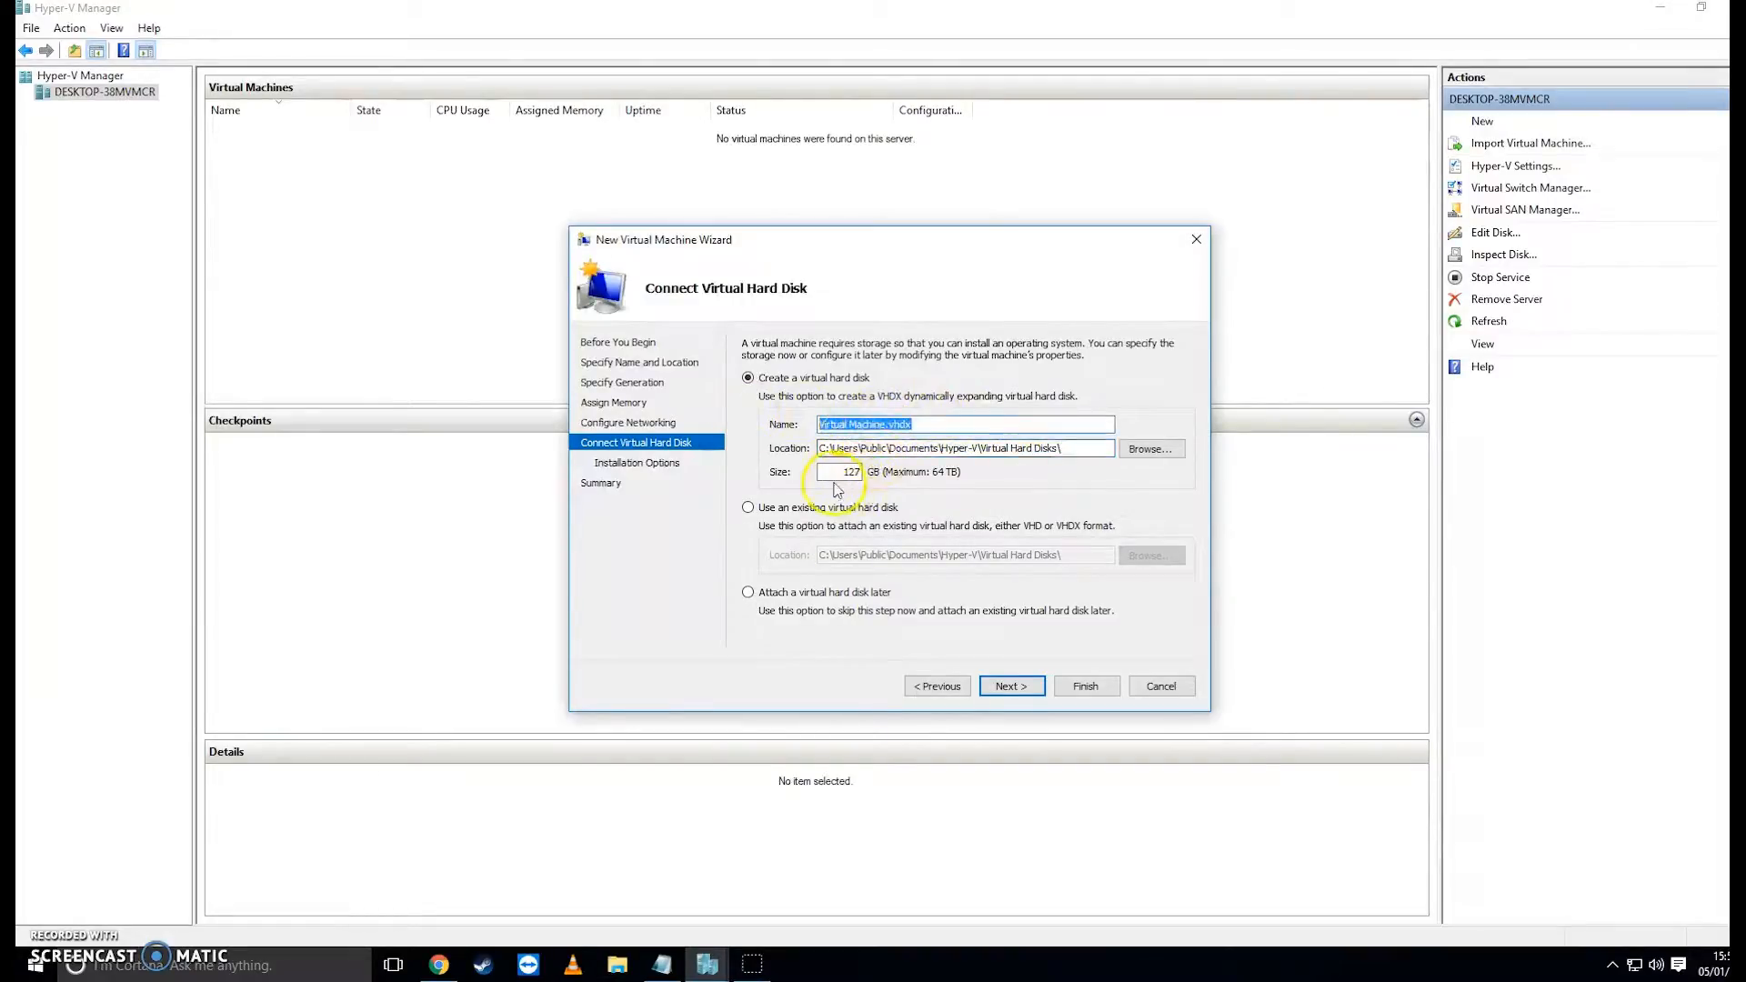
{"action": "left_click_drag", "start_coordinate": [837, 474], "coordinate": [951, 459]}
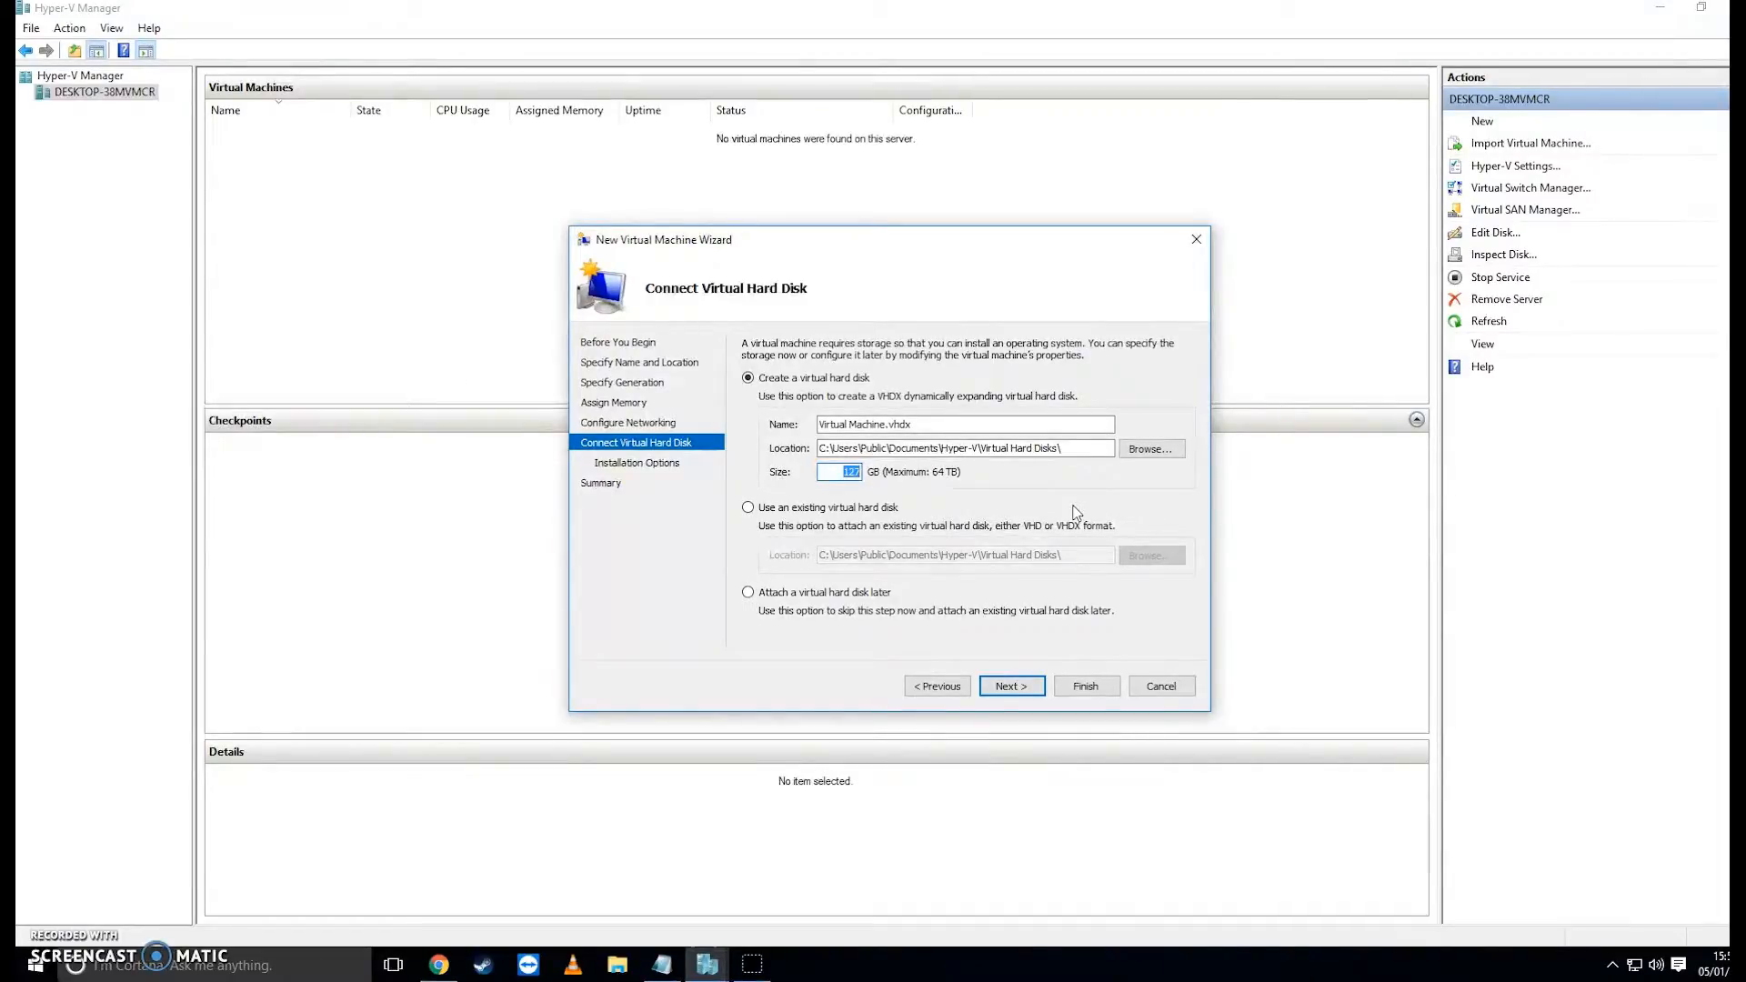
{"action": "key", "text": "Return"}
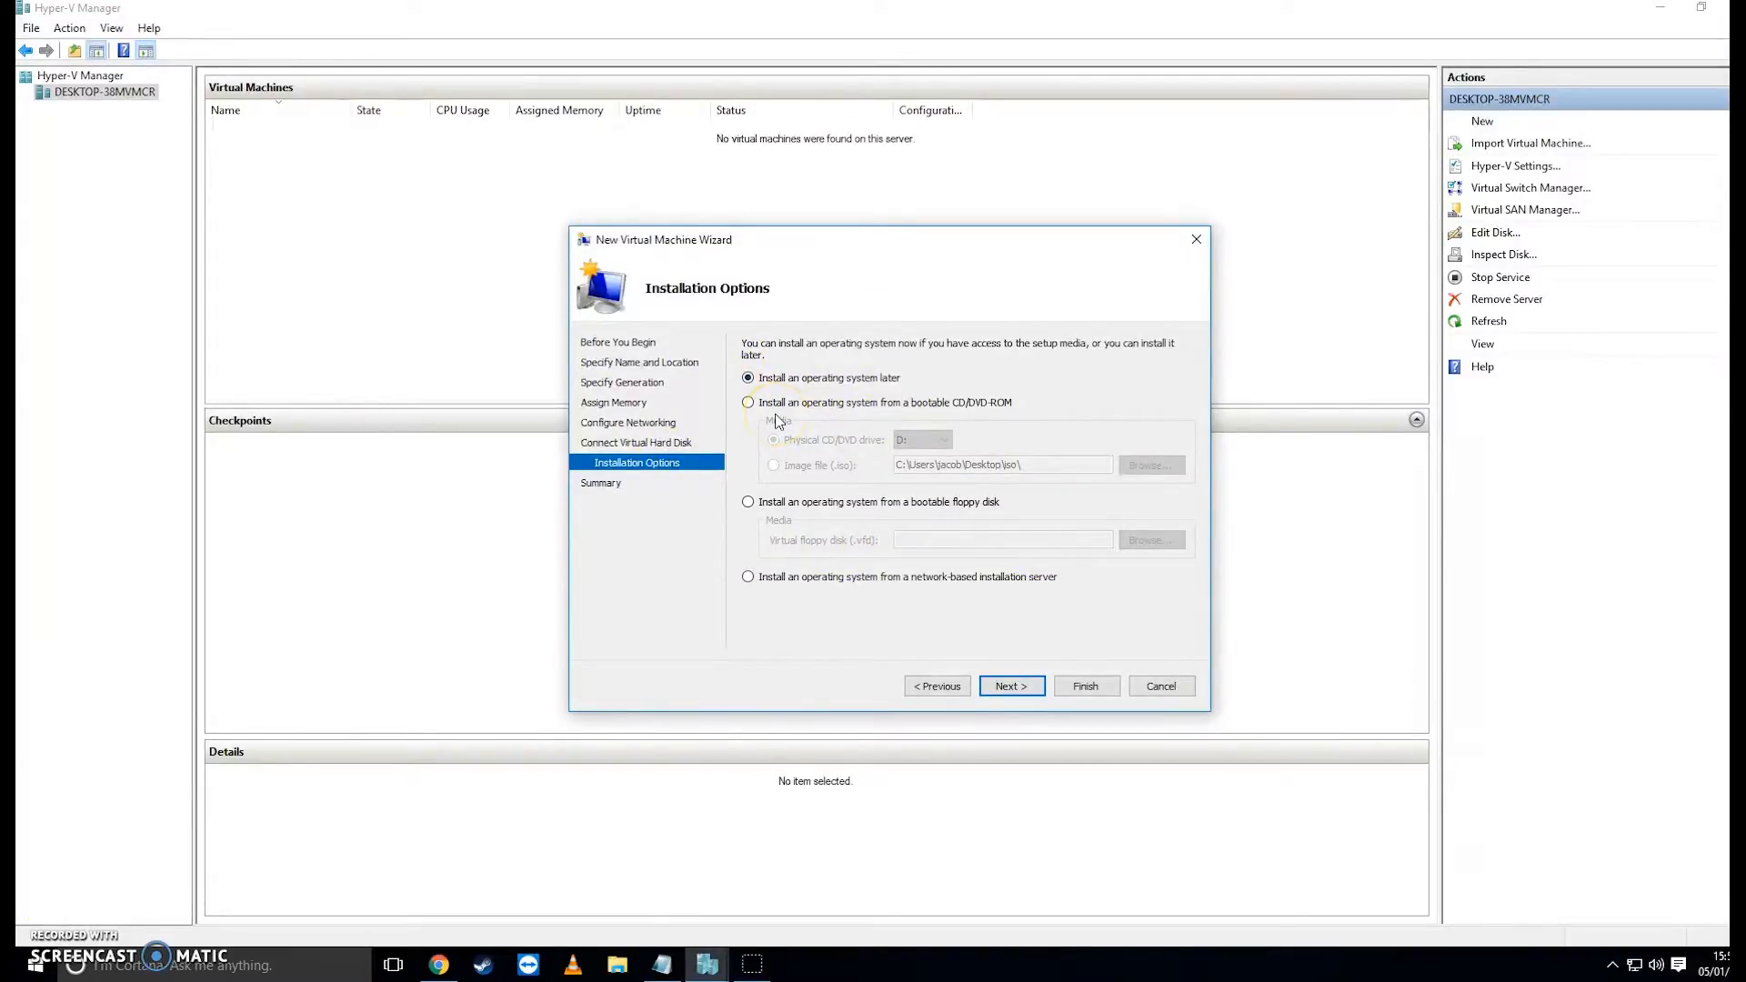
Choose to install the operating system from a bootable CD/DVD-ROM using the image file Win10_English_x64 from the iso folder
{"action": "left_click", "coordinate": [829, 410]}
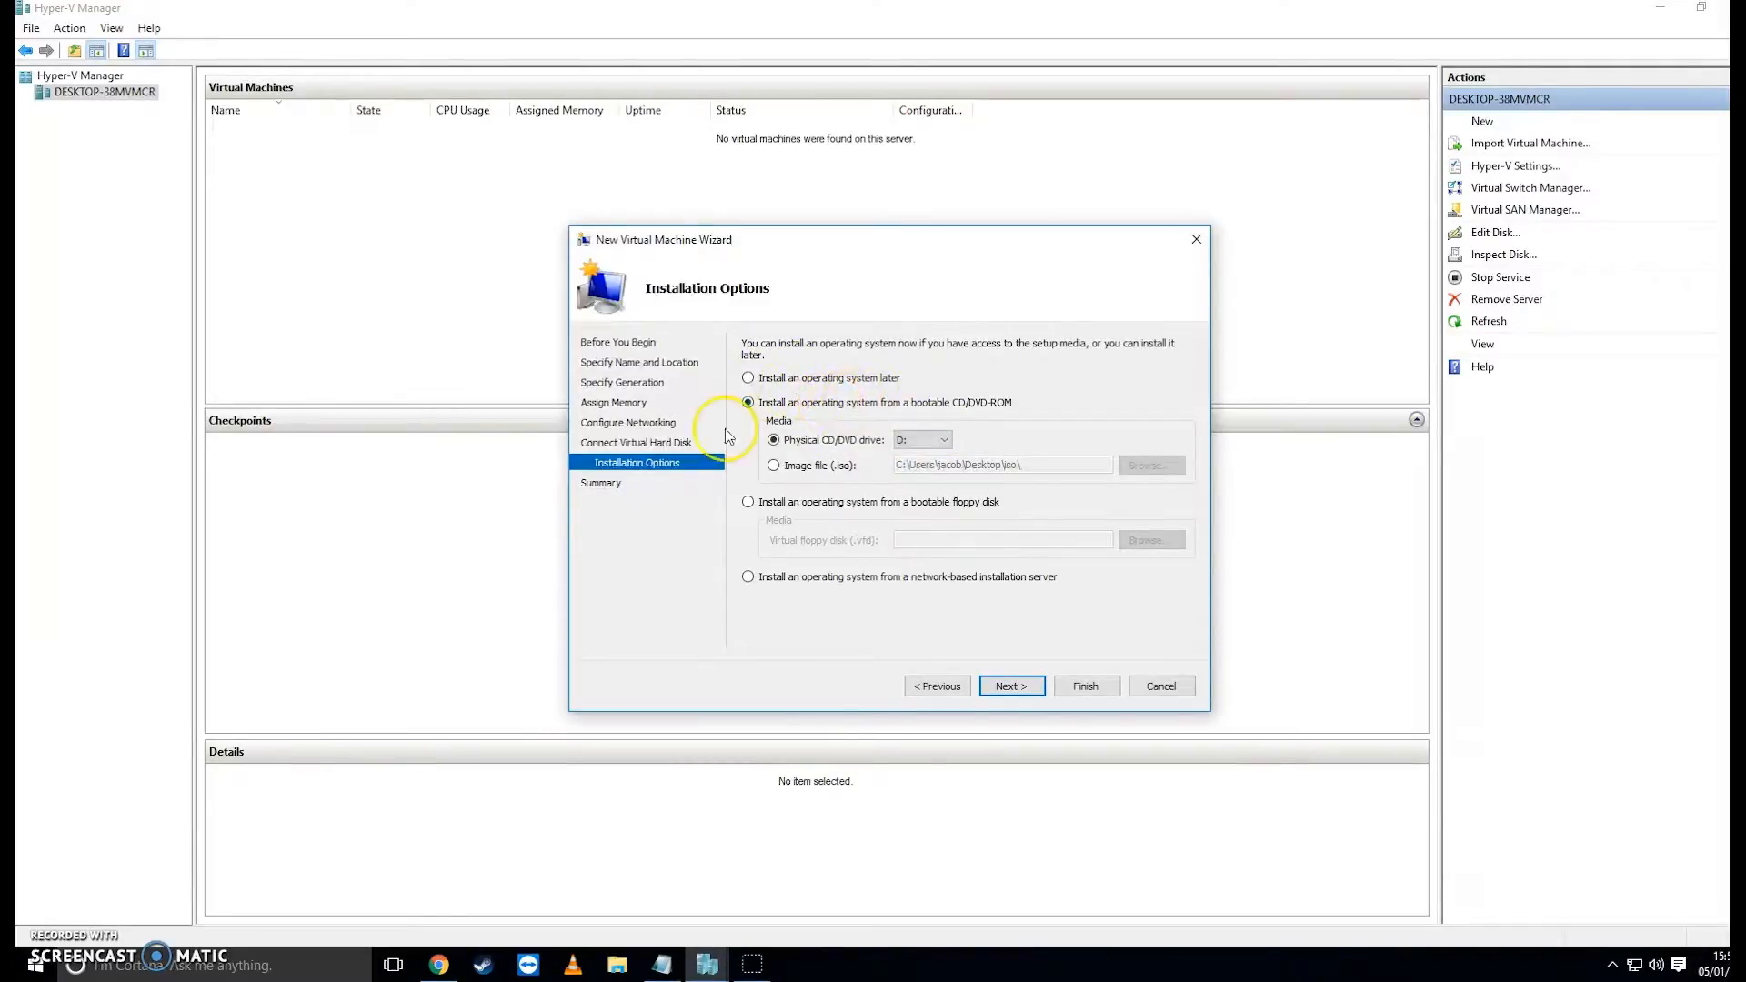
{"action": "left_click", "coordinate": [928, 440]}
{"action": "left_click", "coordinate": [933, 454]}
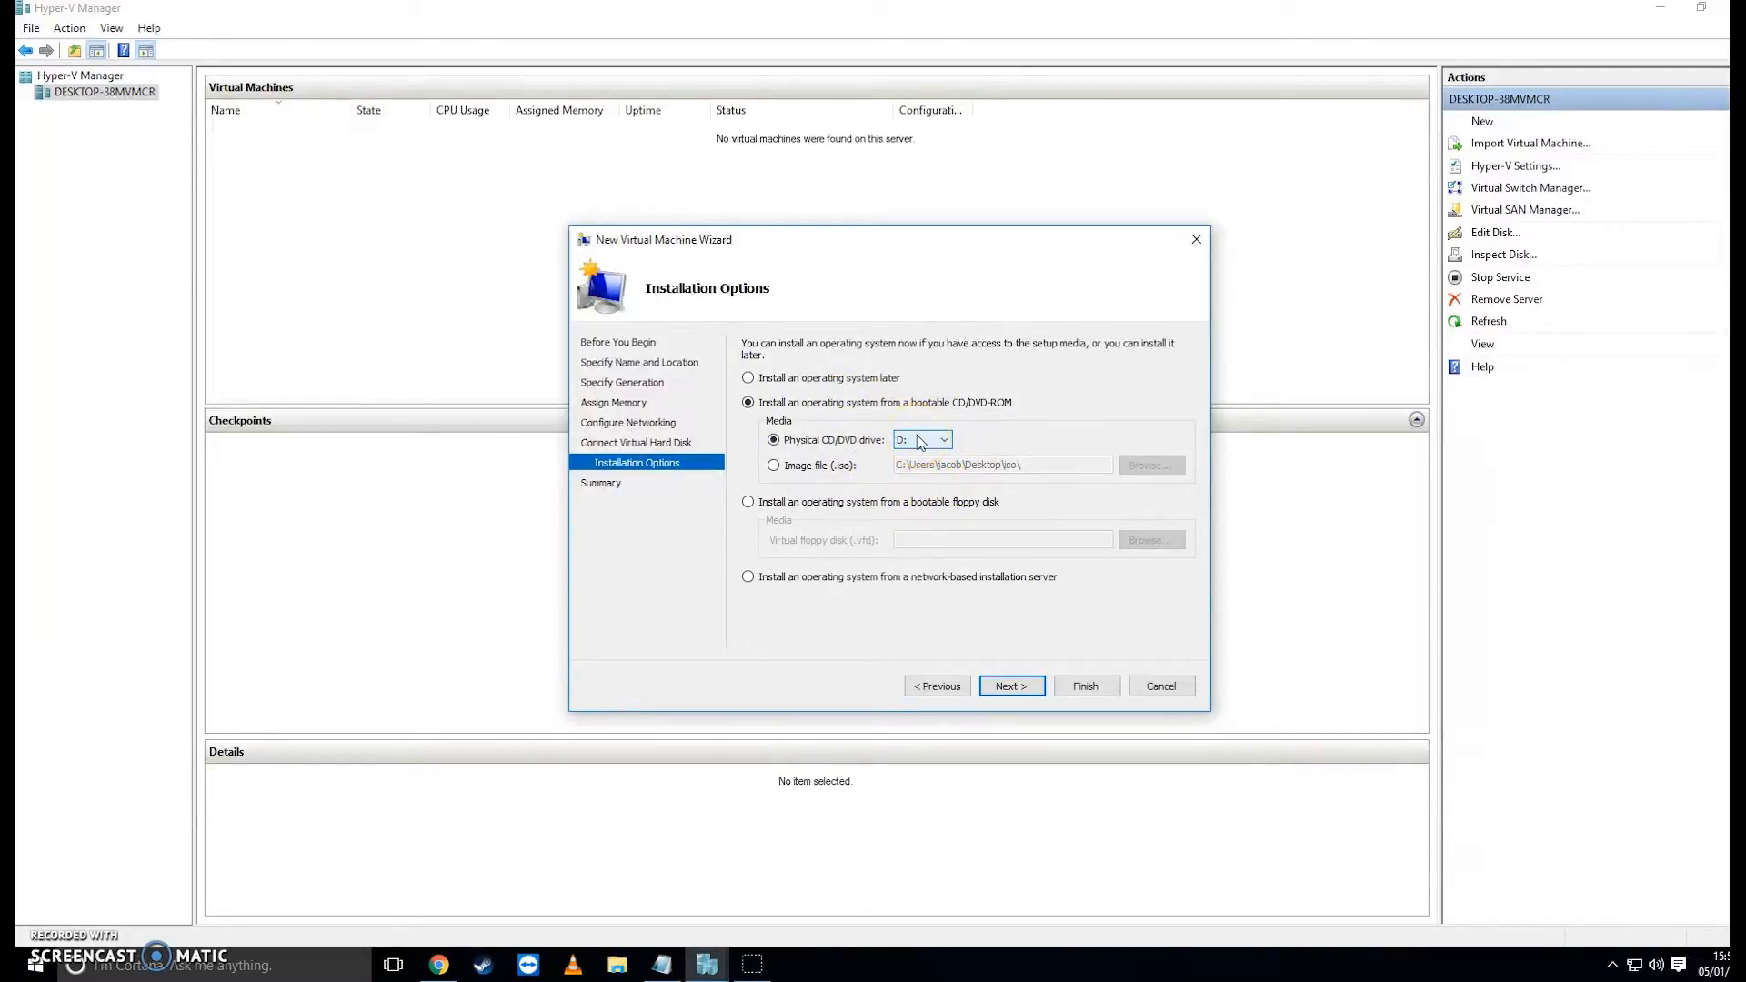
{"action": "left_click", "coordinate": [816, 468]}
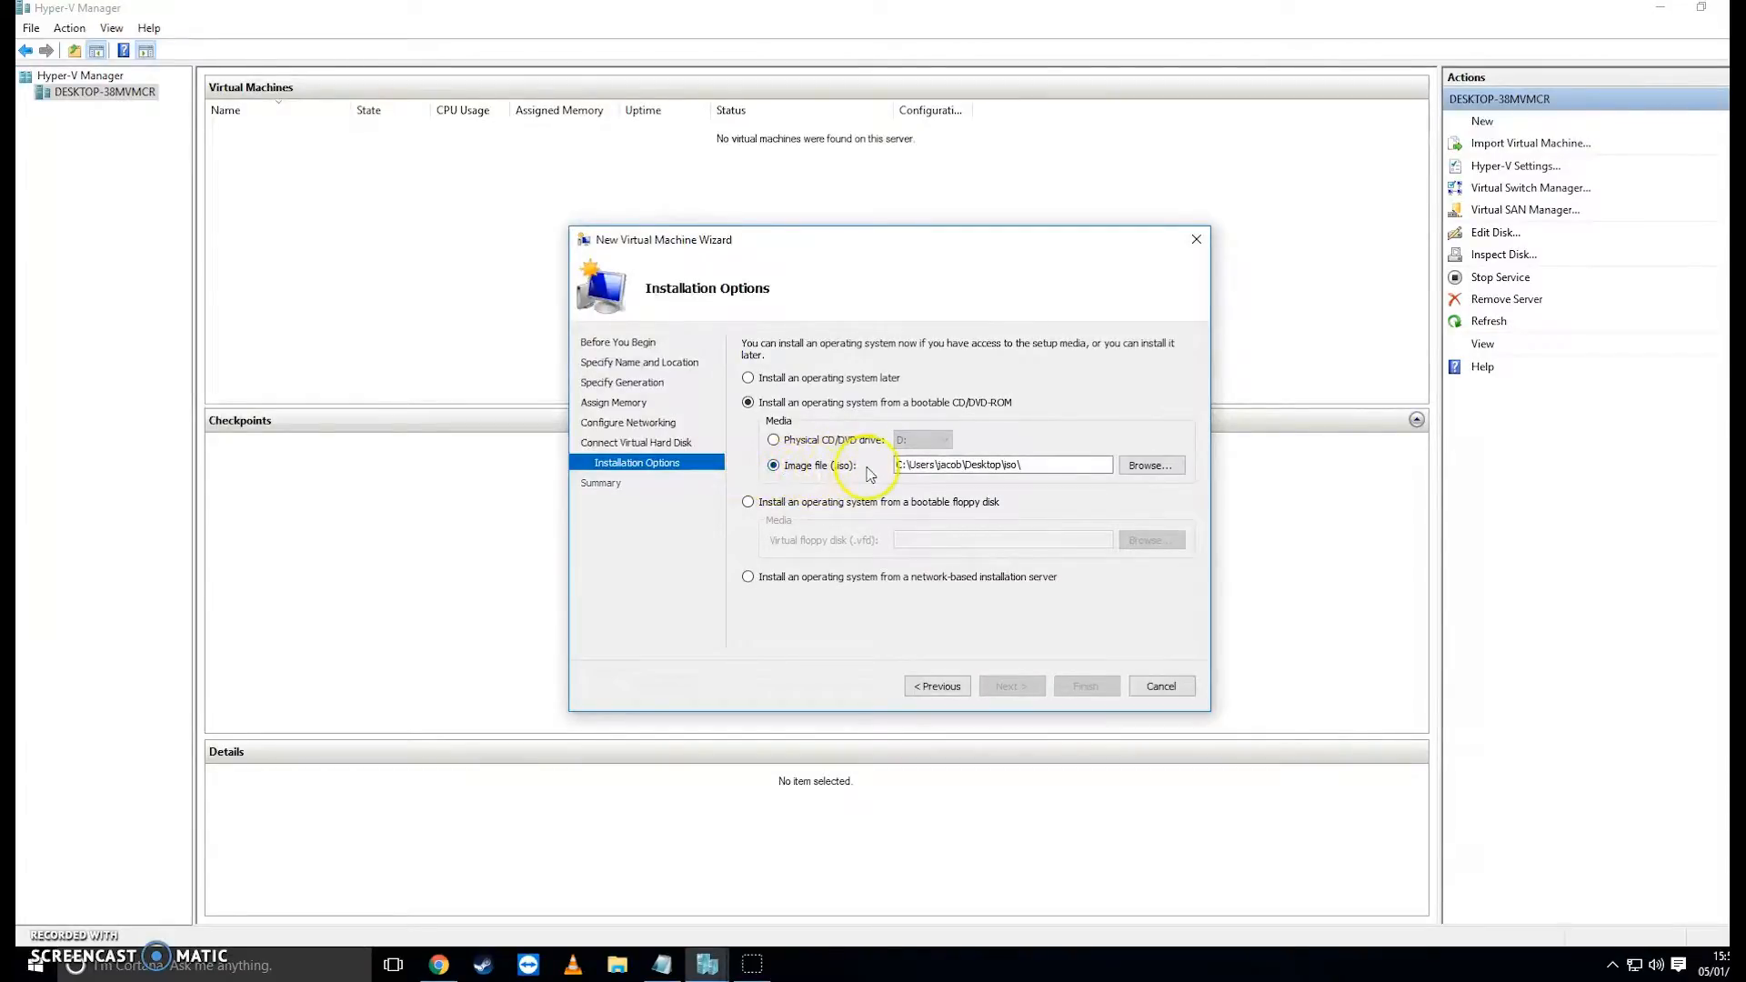
{"action": "left_click", "coordinate": [1151, 467]}
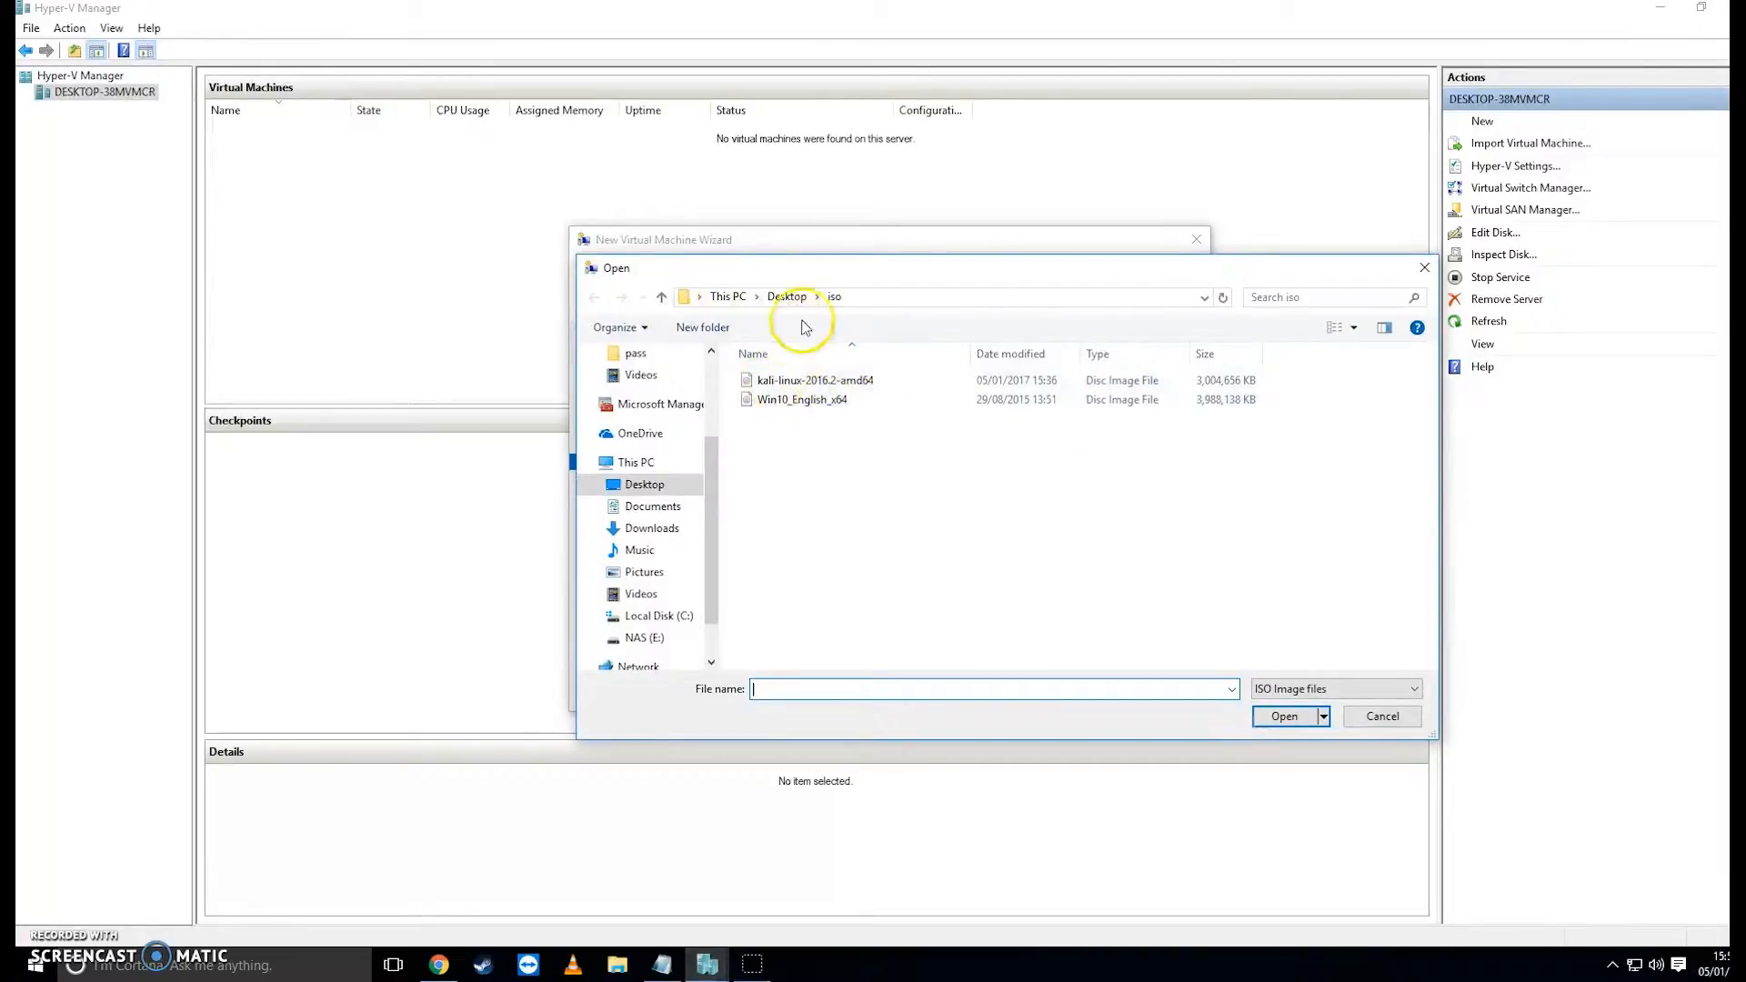
{"action": "double_click", "coordinate": [790, 405]}
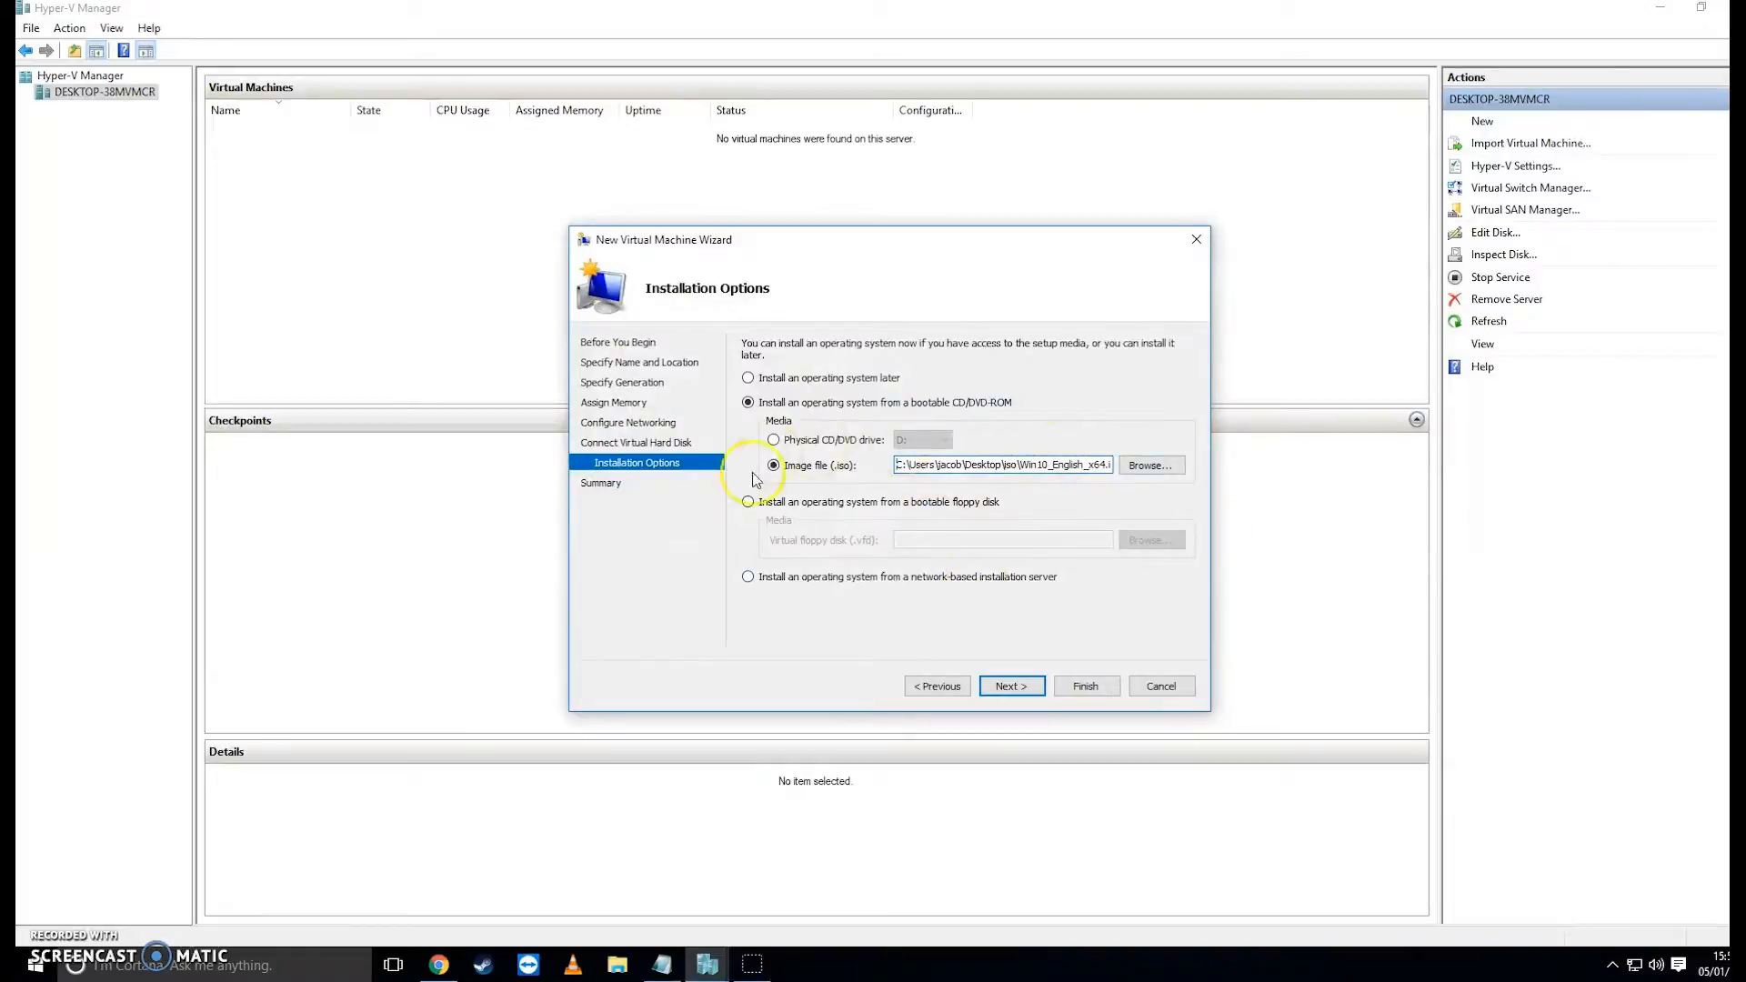
Review the summary of the virtual machine settings and finish the wizard to create the machine
{"action": "left_click", "coordinate": [1010, 685]}
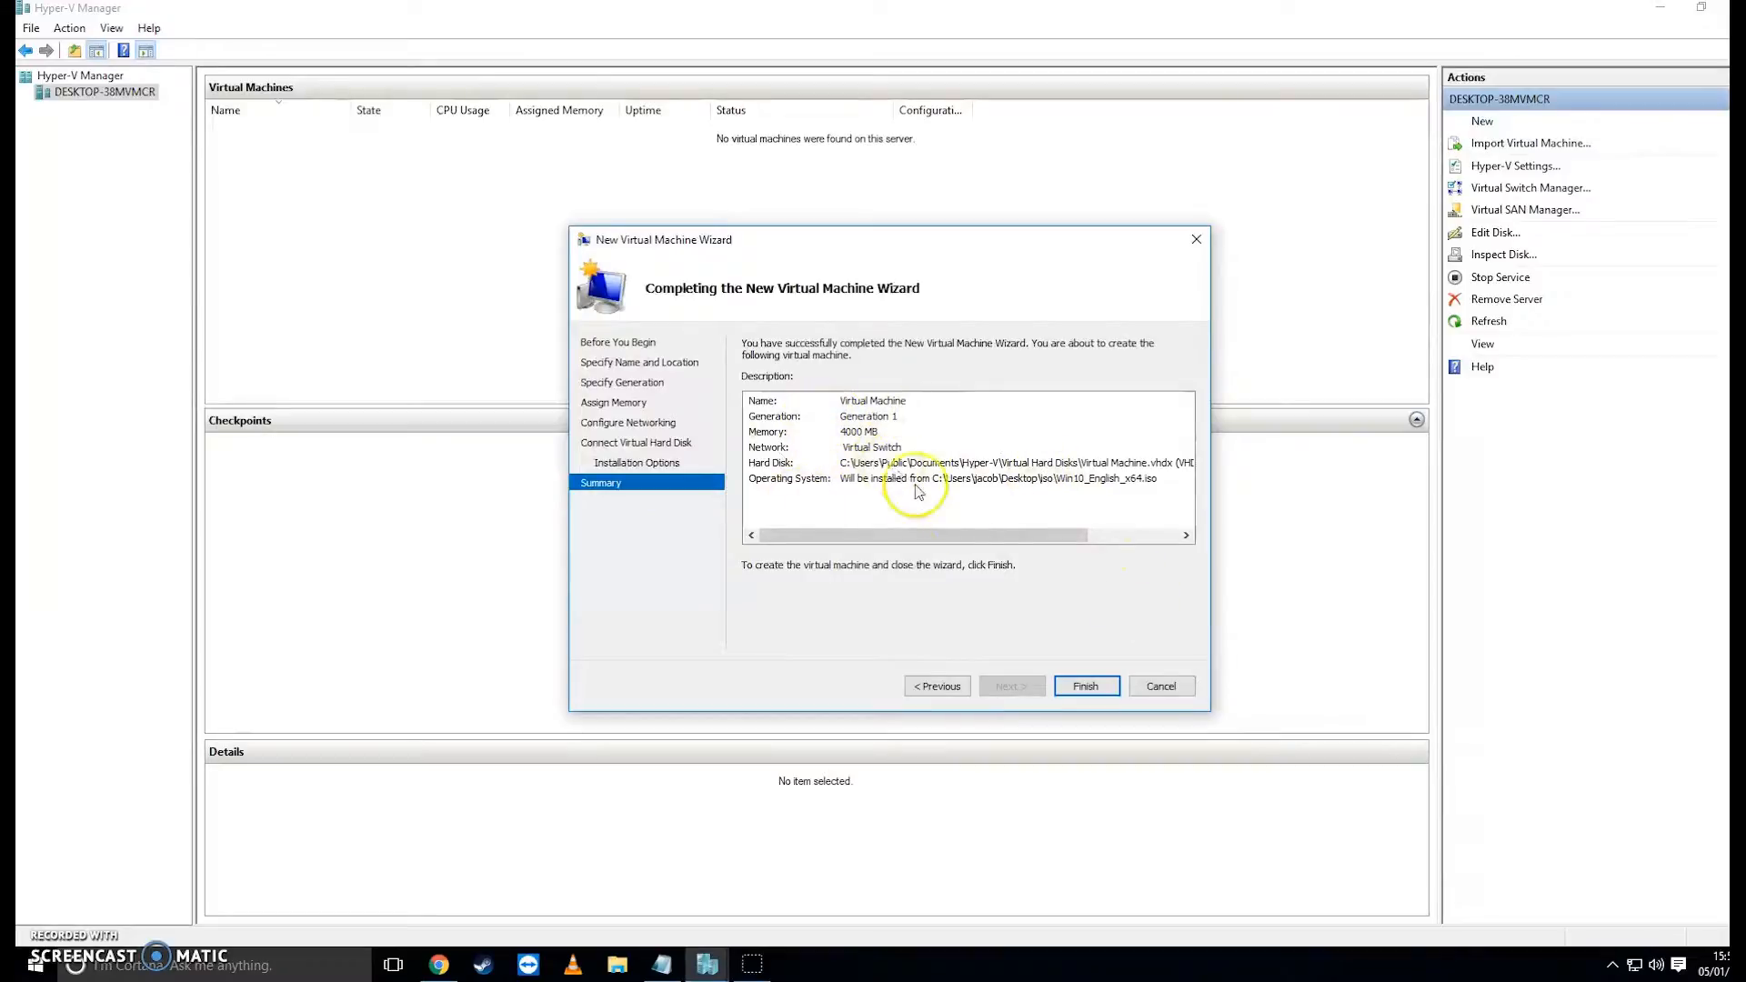
{"action": "mouse_move", "coordinate": [967, 543]}
{"action": "left_mouse_down"}
{"action": "mouse_move", "coordinate": [991, 536]}
{"action": "mouse_move", "coordinate": [964, 536]}
{"action": "left_mouse_up"}
{"action": "left_click", "coordinate": [1086, 686]}
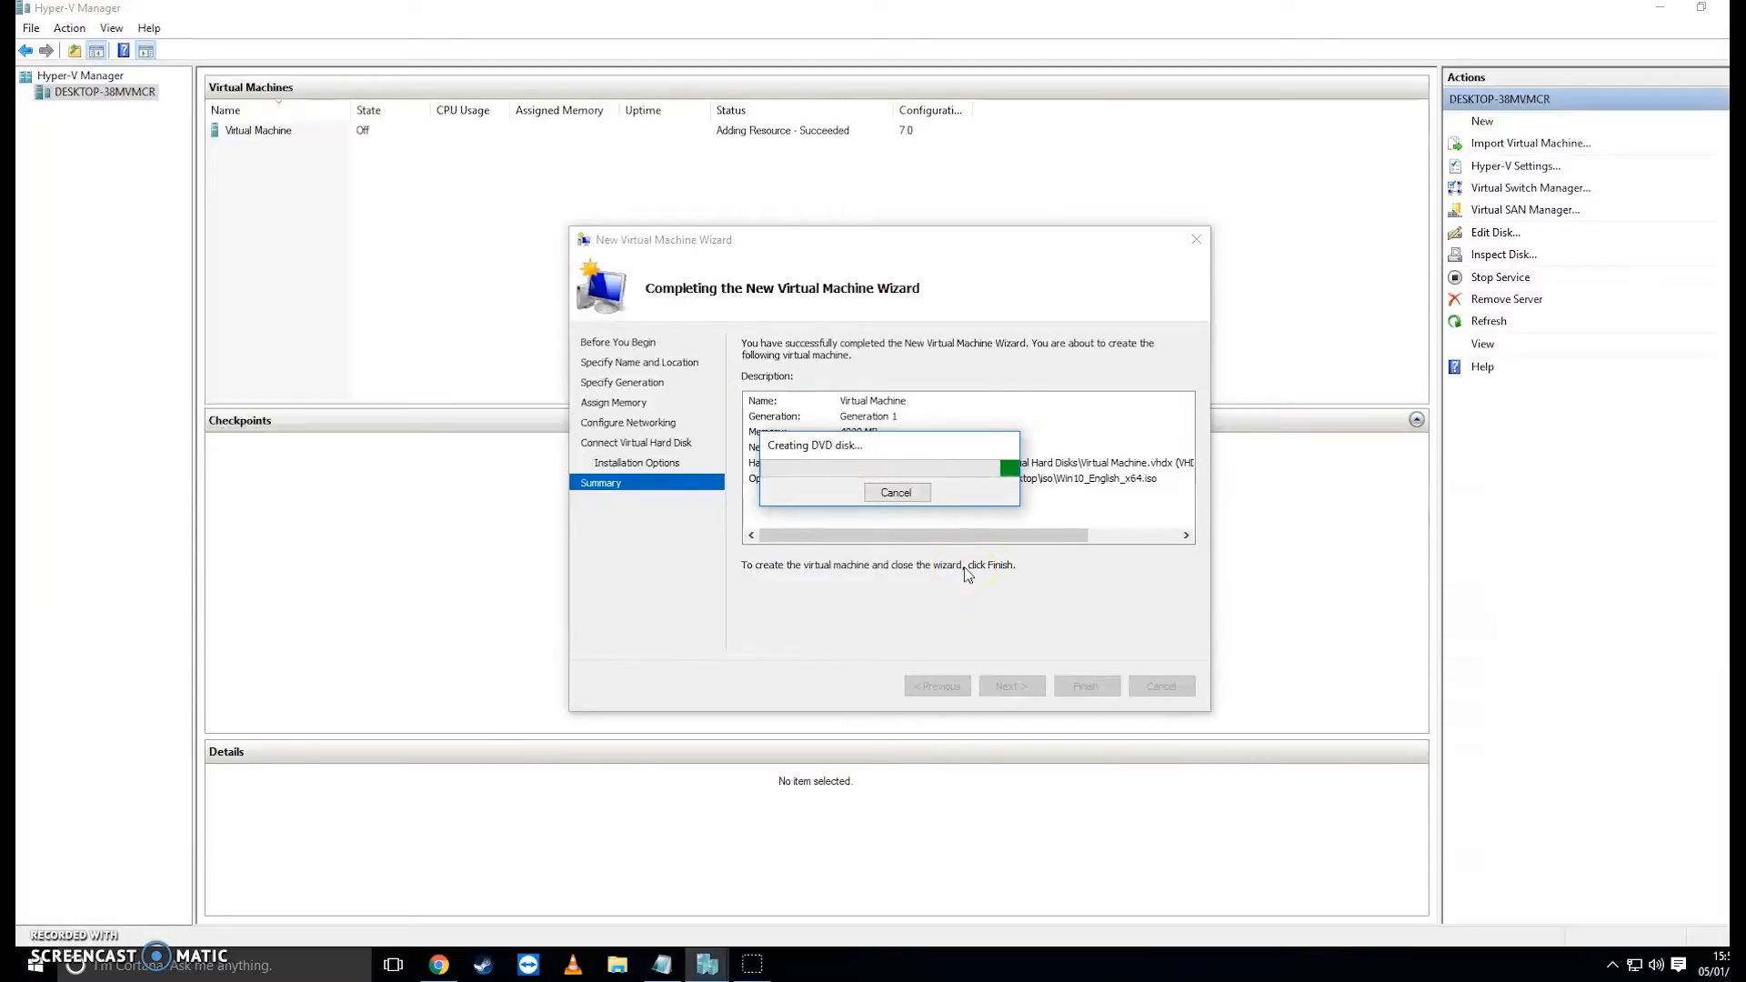
{"action": "left_click", "coordinate": [267, 137]}
{"action": "right_click", "coordinate": [266, 139]}
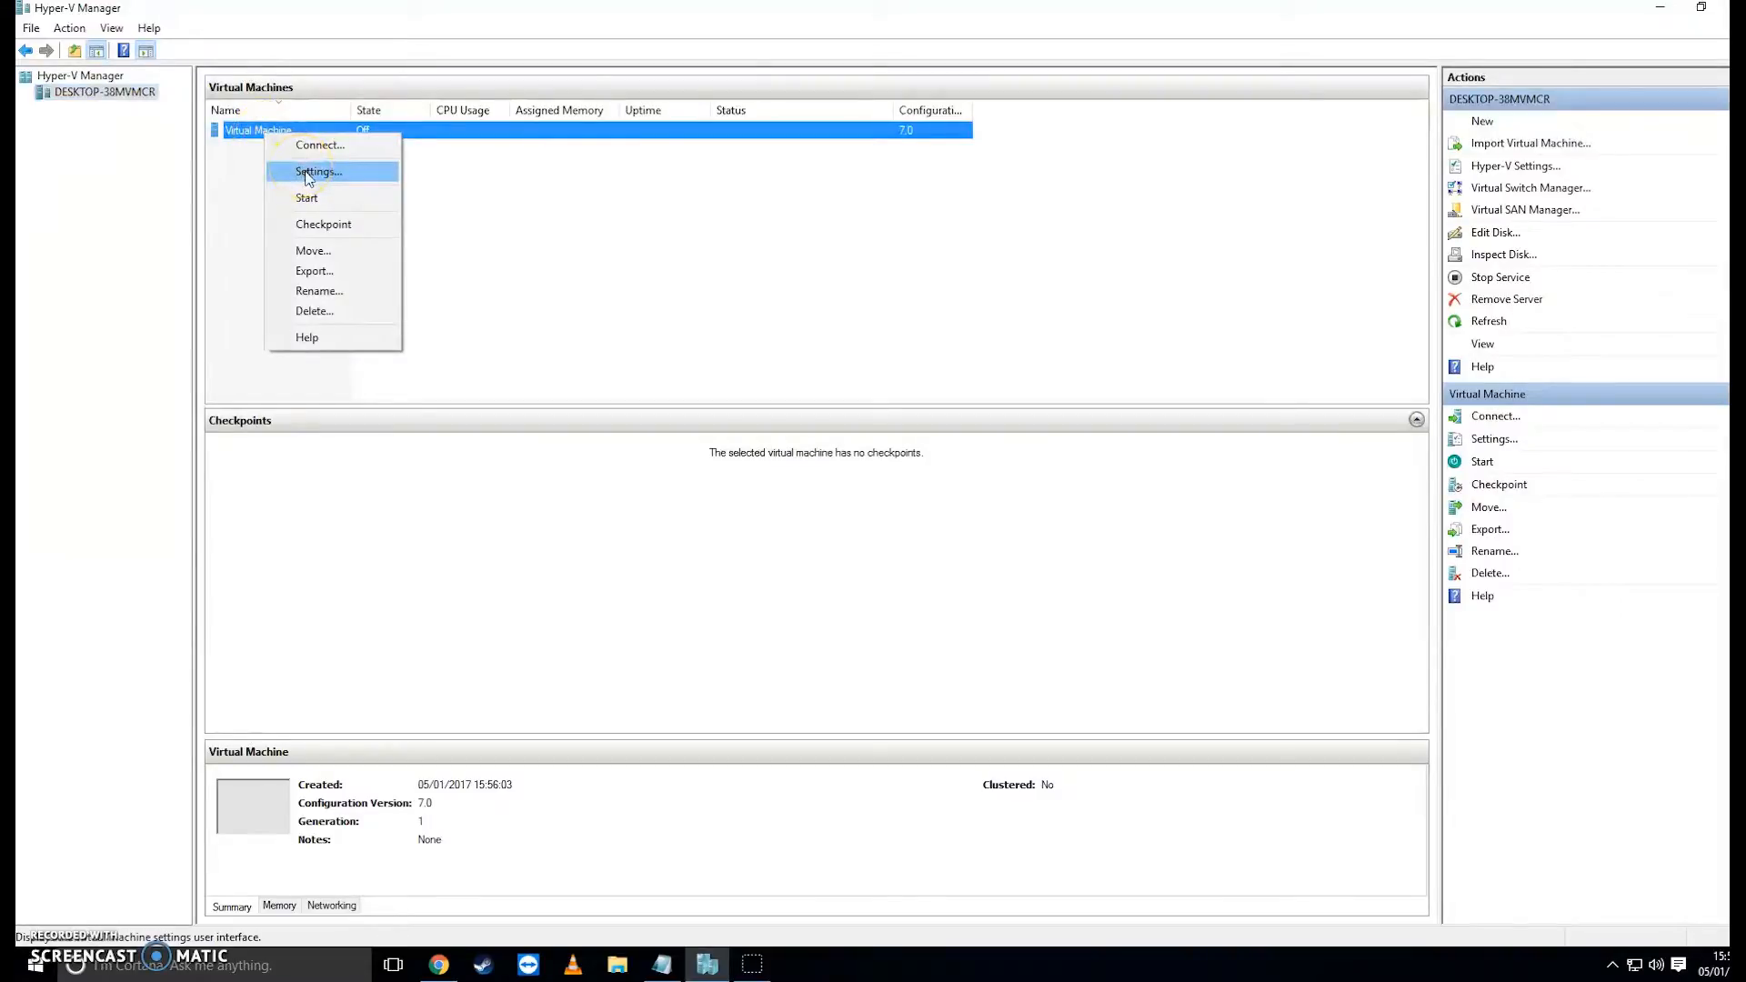
{"action": "left_click", "coordinate": [239, 130]}
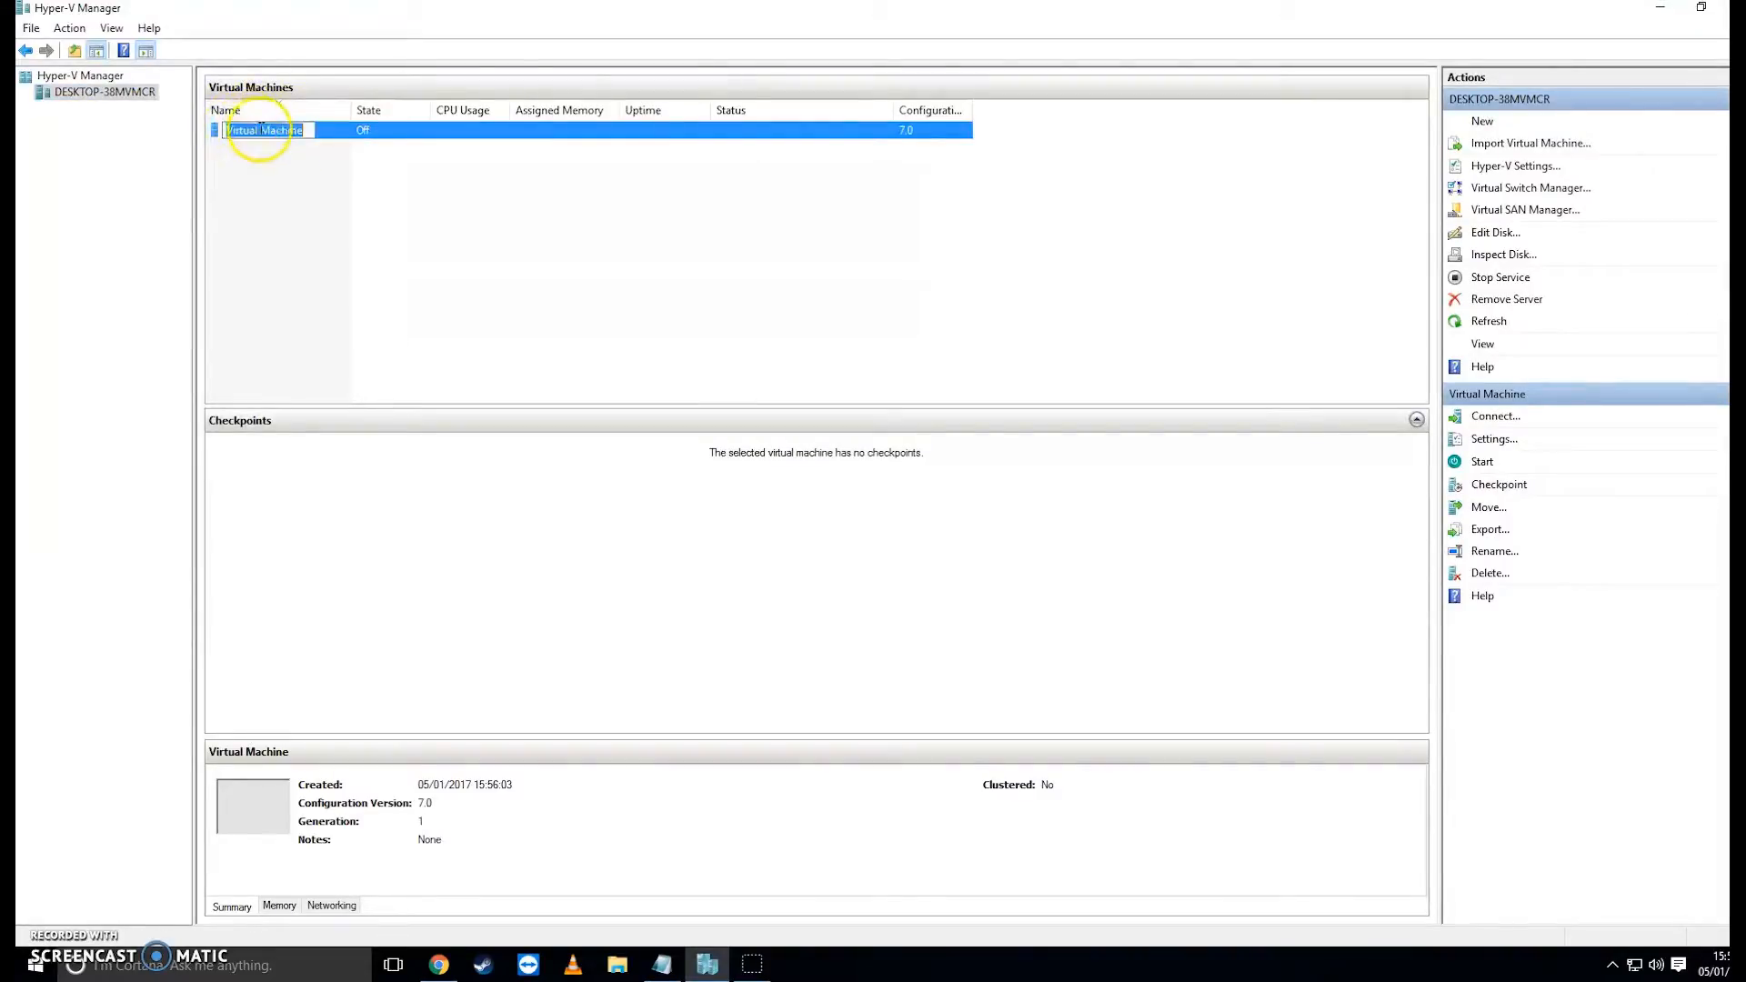
{"action": "right_click", "coordinate": [251, 134]}
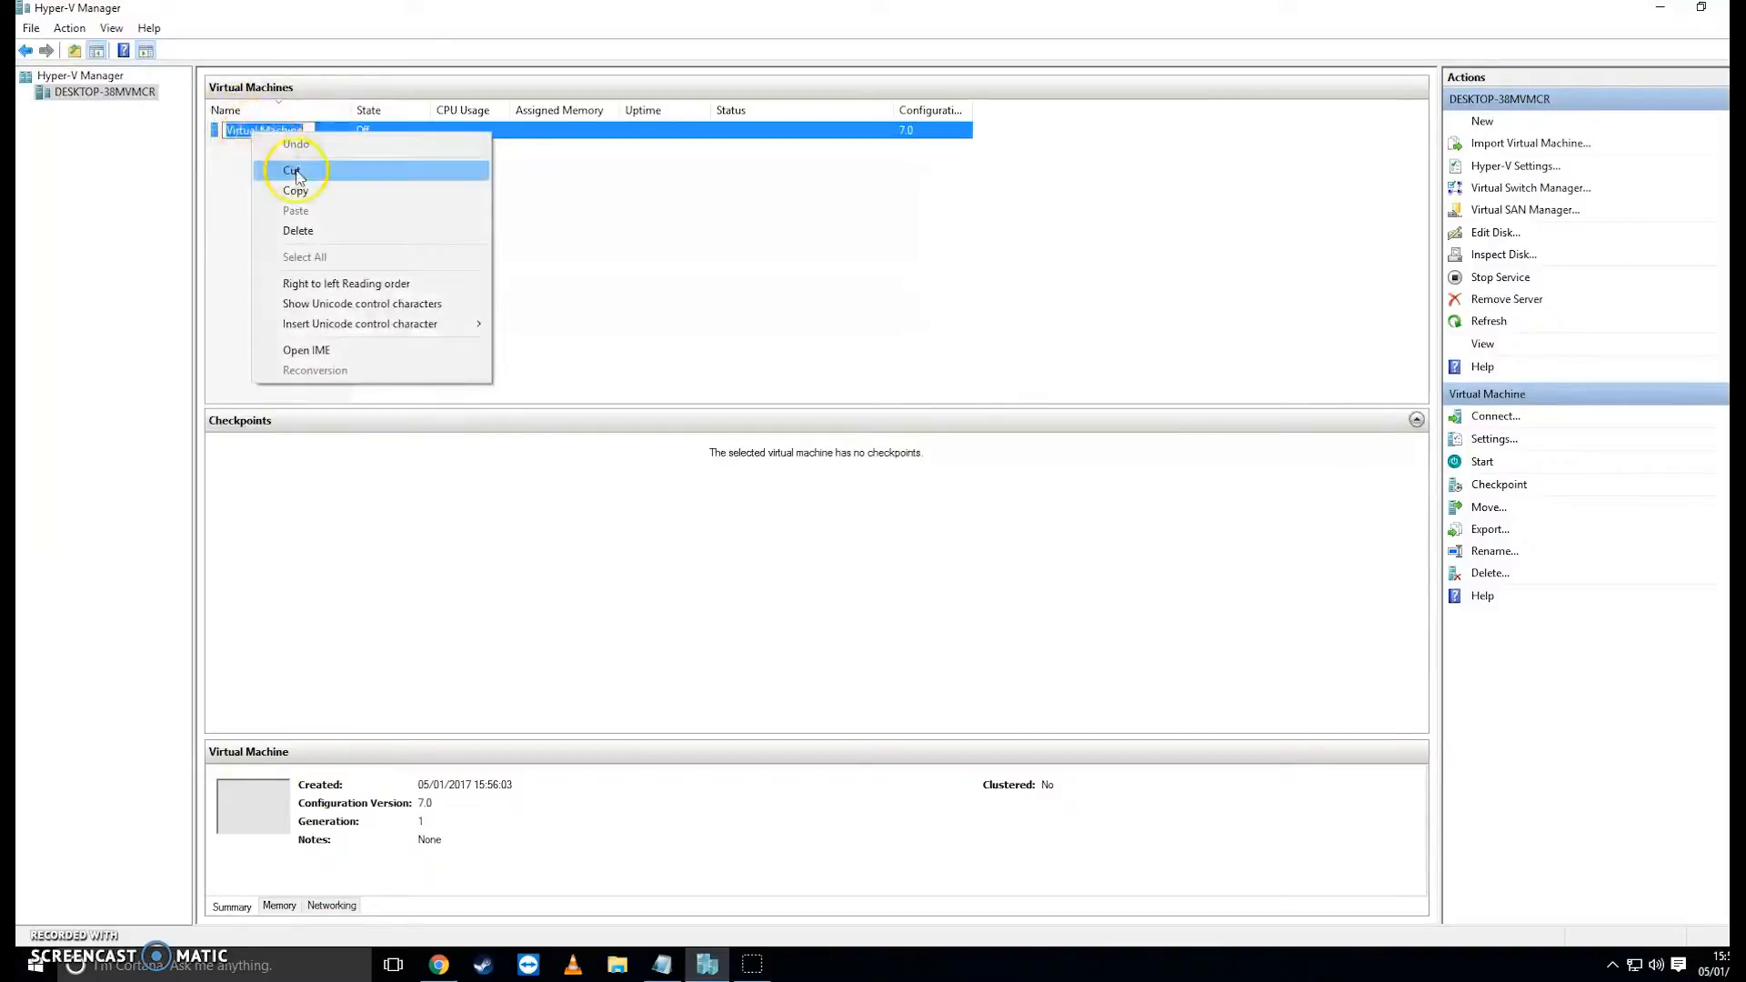
{"action": "left_click", "coordinate": [231, 128]}
{"action": "left_click", "coordinate": [215, 135]}
Open the settings of Virtual Machine and set its number of virtual processors to 4
{"action": "right_click", "coordinate": [218, 142]}
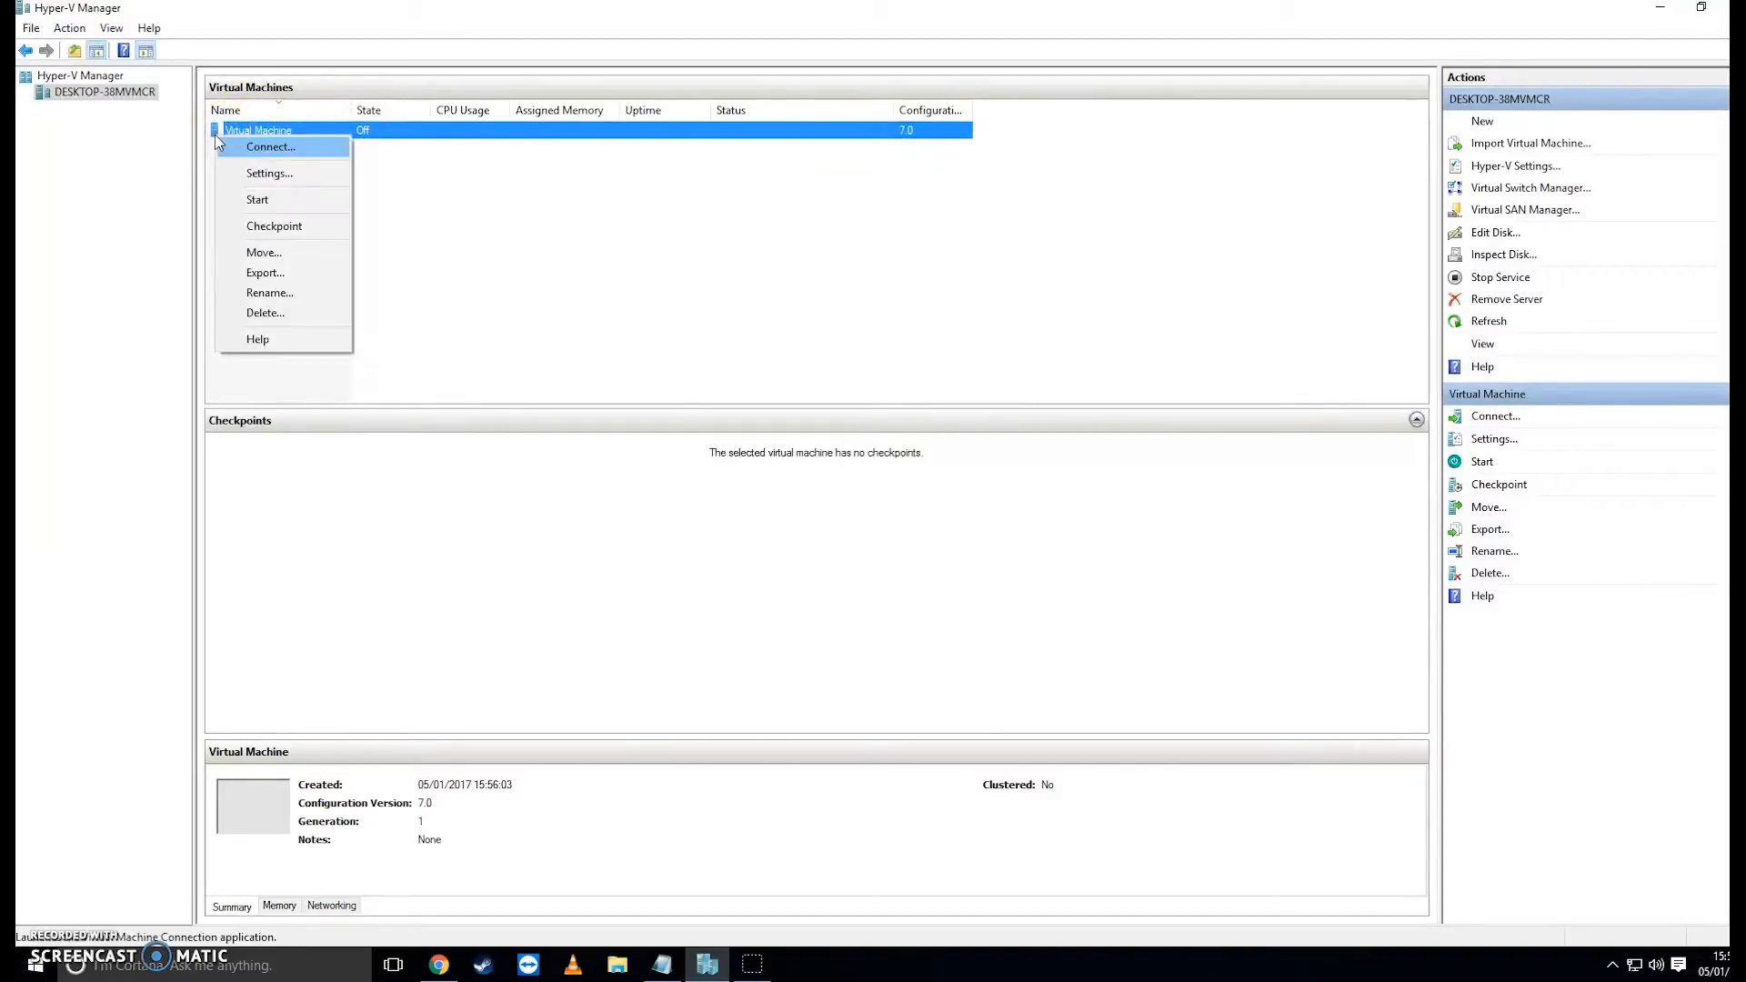
{"action": "left_click", "coordinate": [268, 171]}
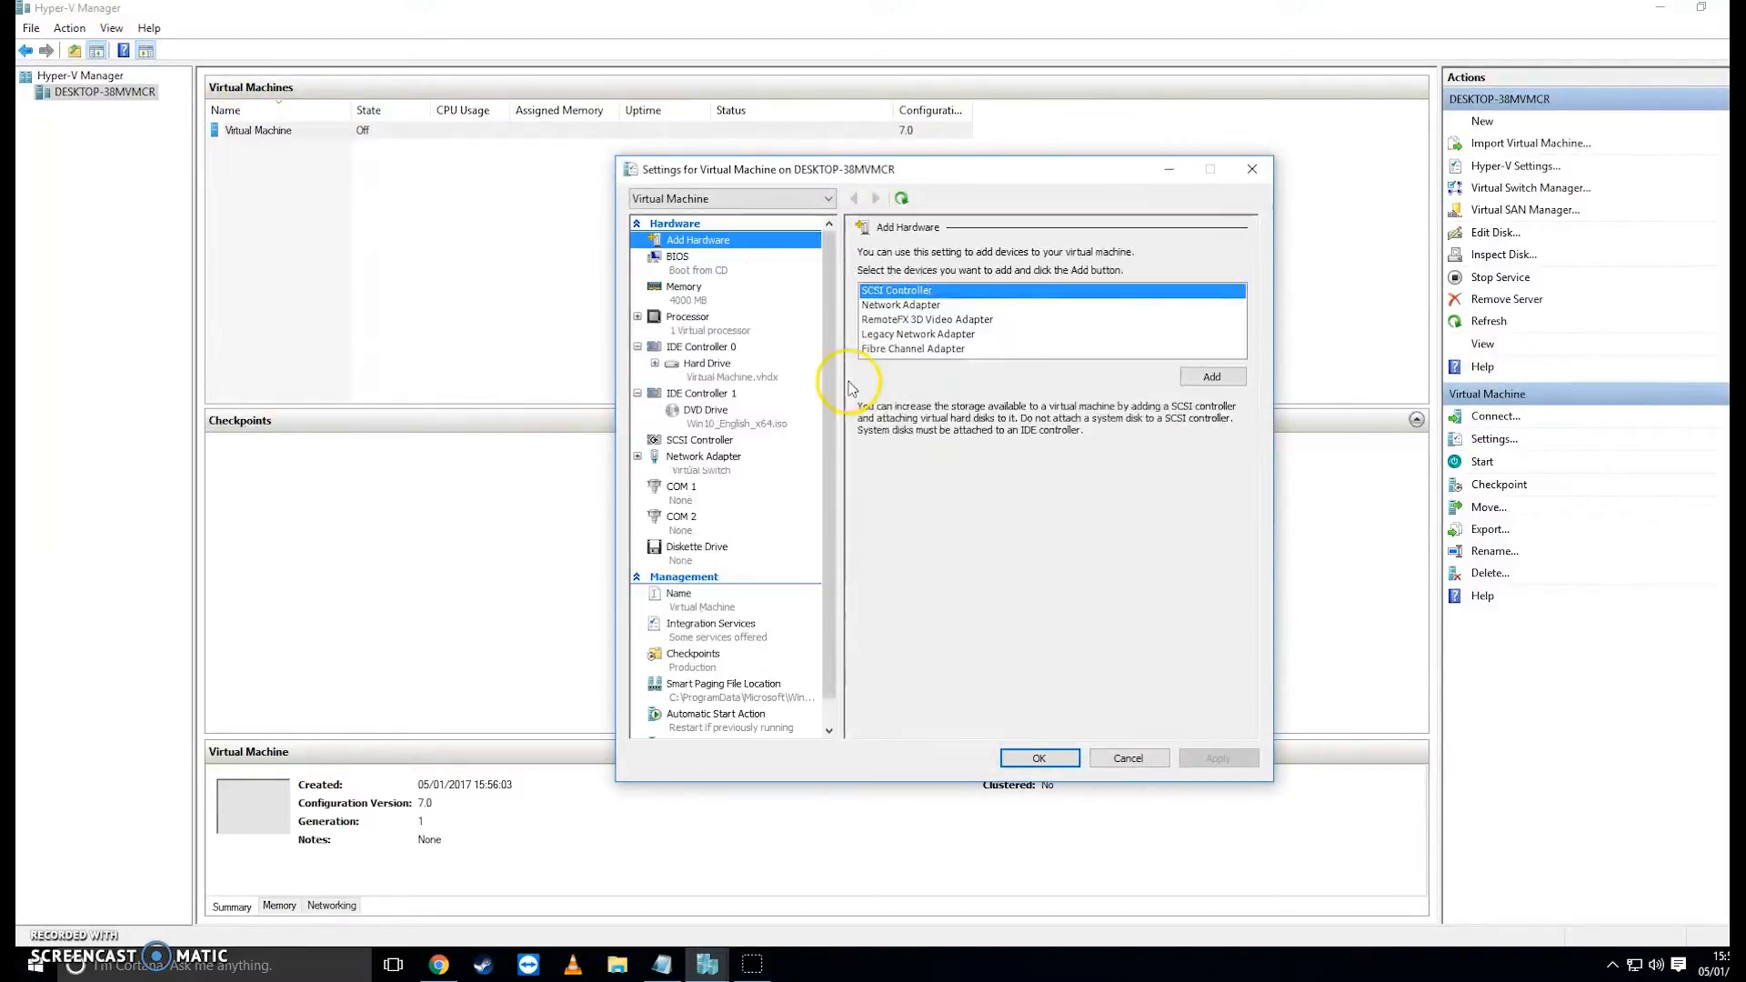
{"action": "left_click", "coordinate": [703, 333]}
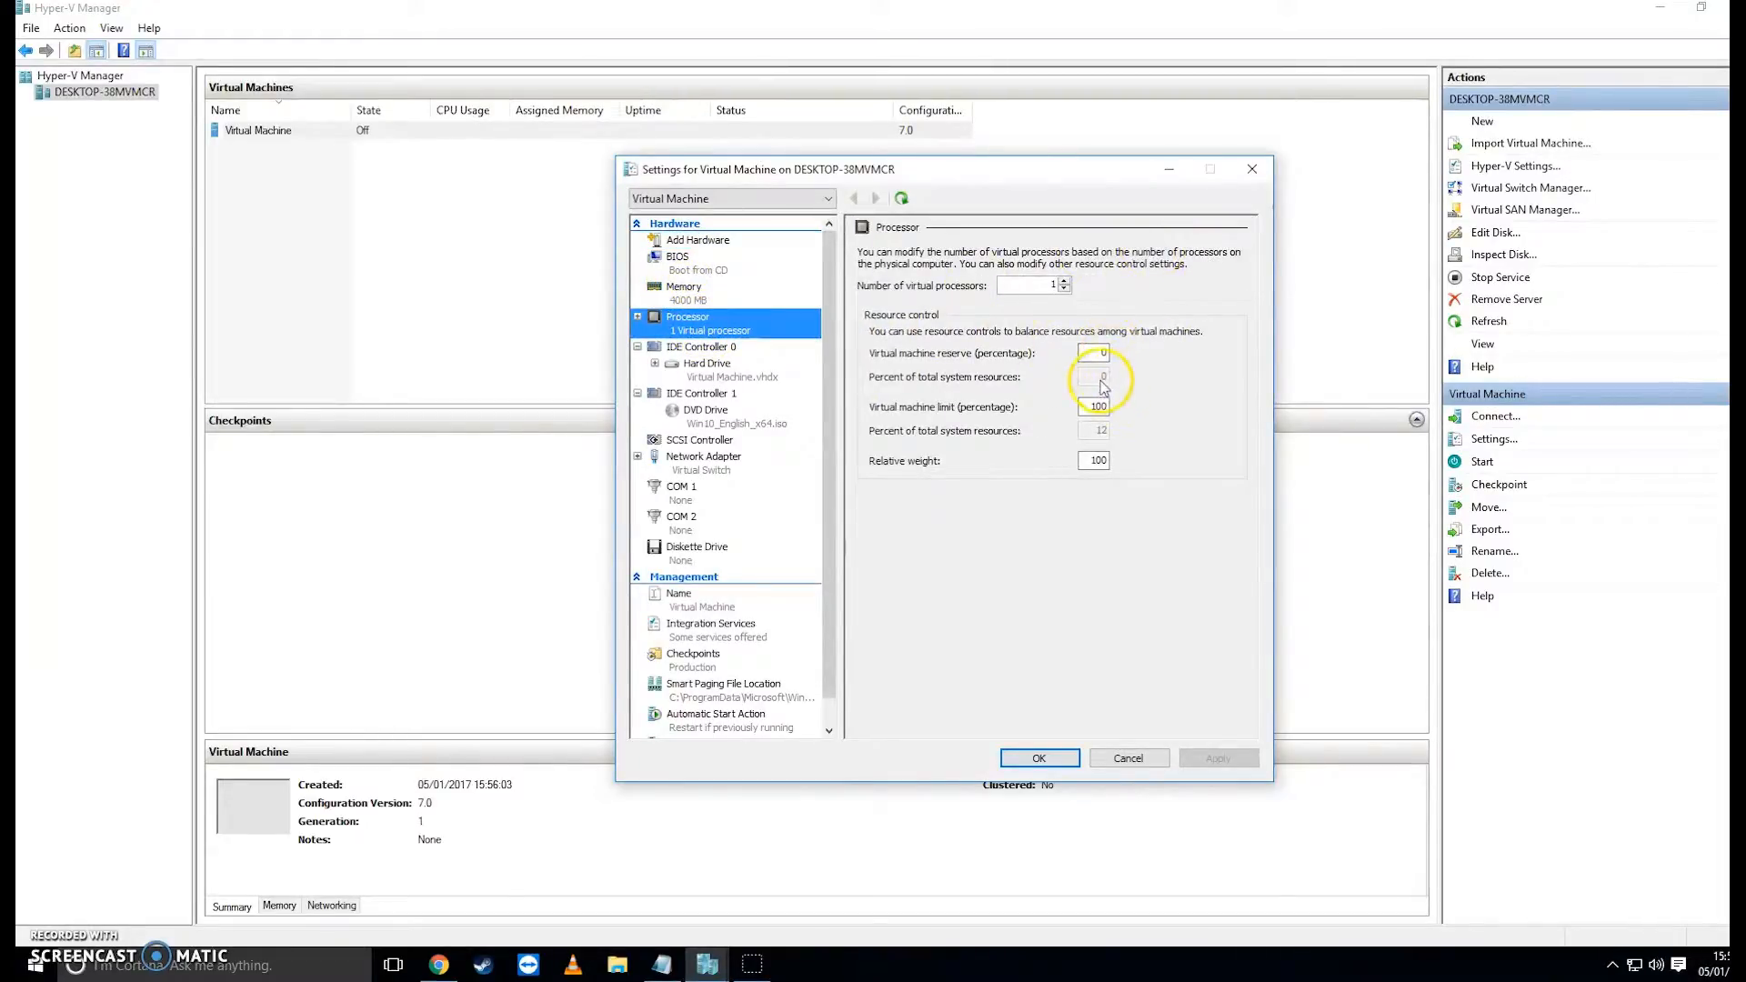
{"action": "left_click", "coordinate": [1065, 283]}
{"action": "left_click", "coordinate": [1065, 283]}
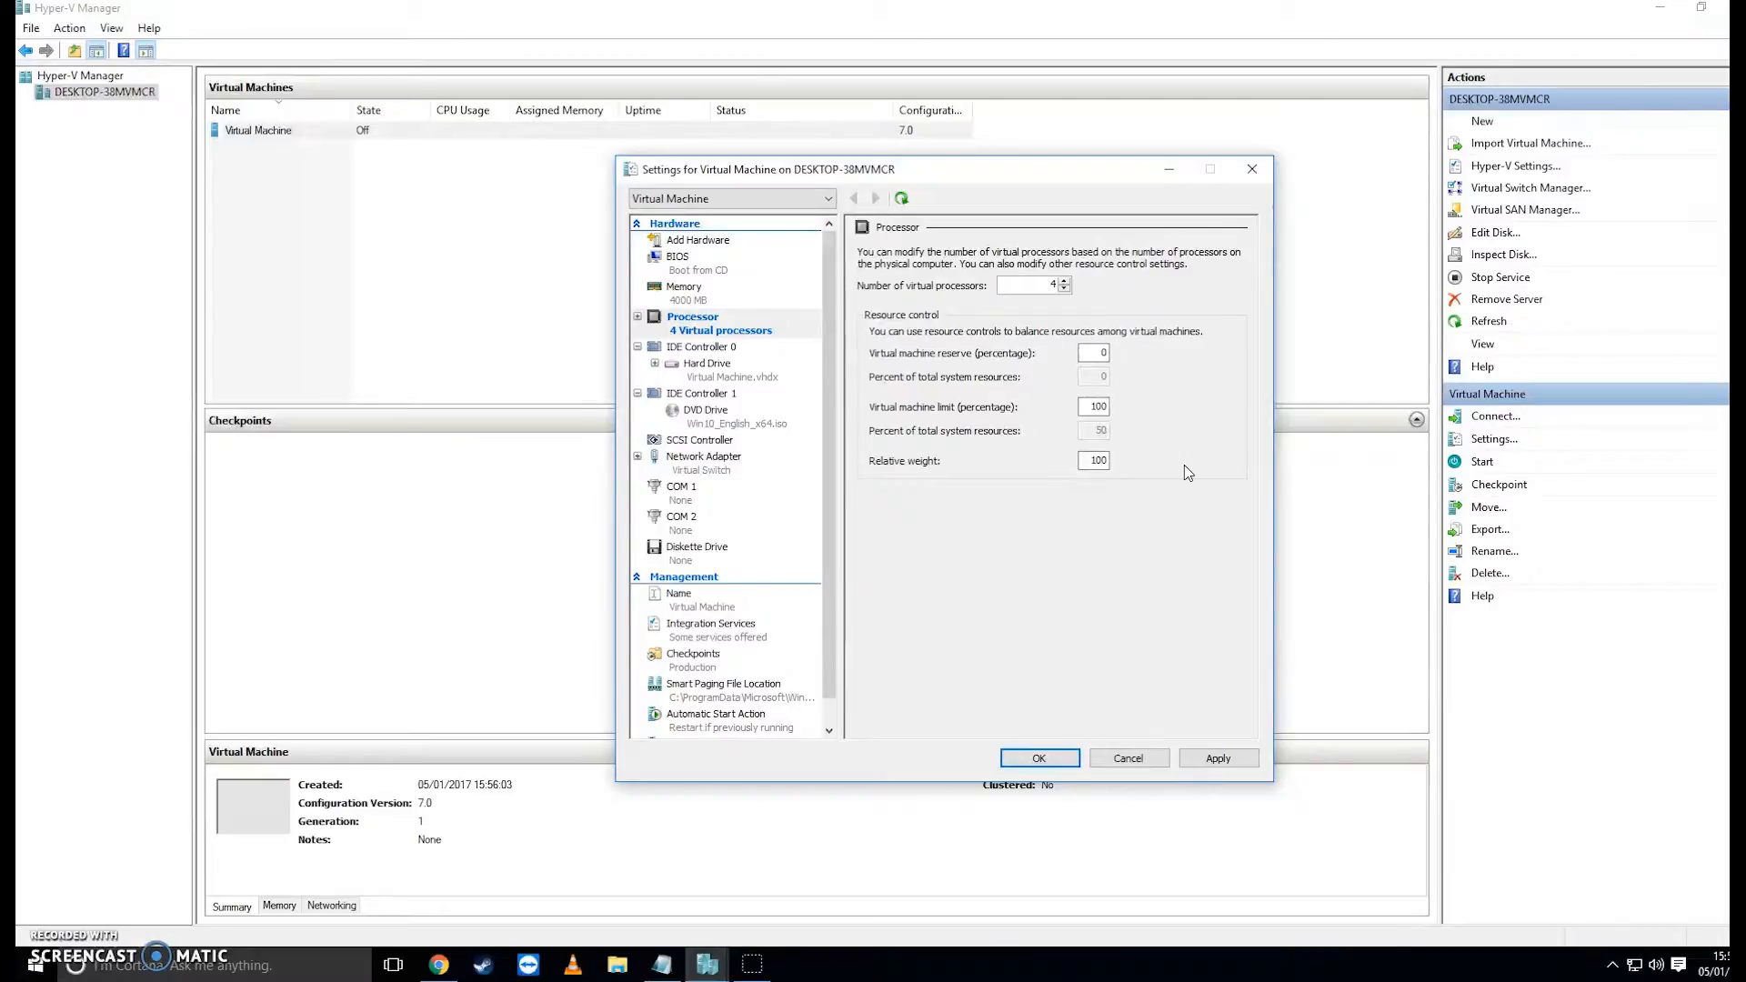
Review the processor limit, hard drive, DVD drive, network adapter and COM 1 settings, and save the virtual machine's settings
{"action": "left_click_drag", "start_coordinate": [1085, 406], "coordinate": [1168, 401]}
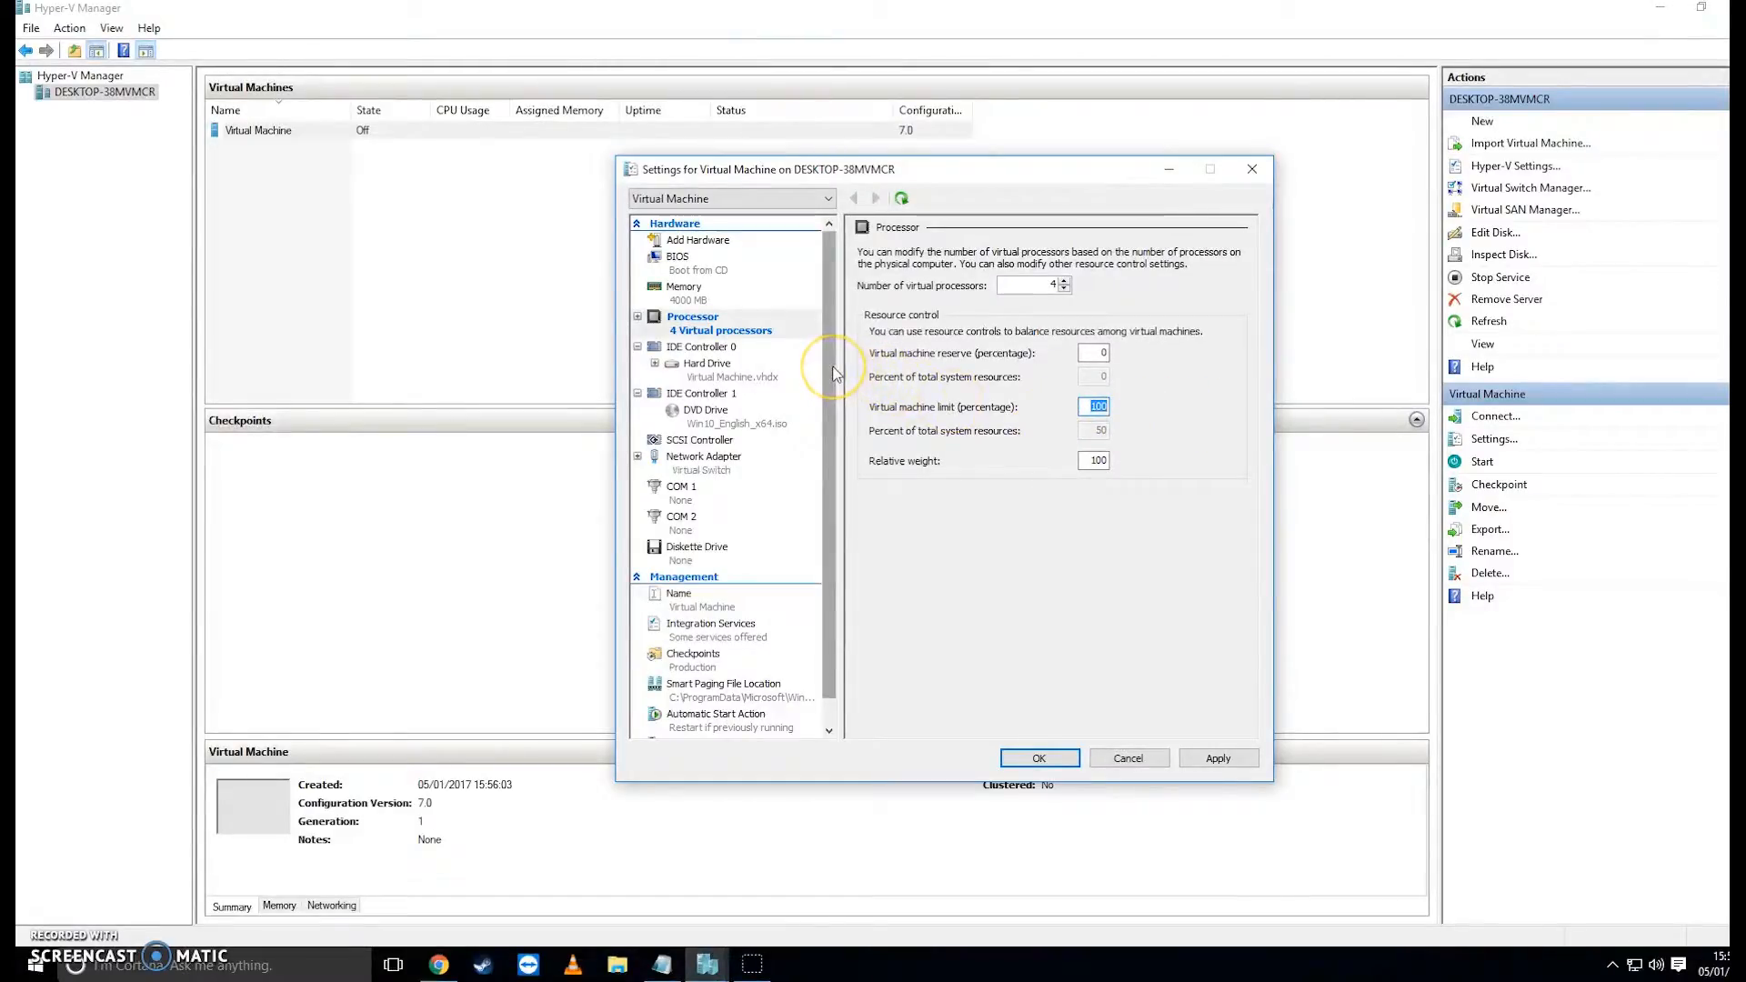
{"action": "scroll", "coordinate": [835, 373], "scroll_direction": "down", "scroll_amount": 1}
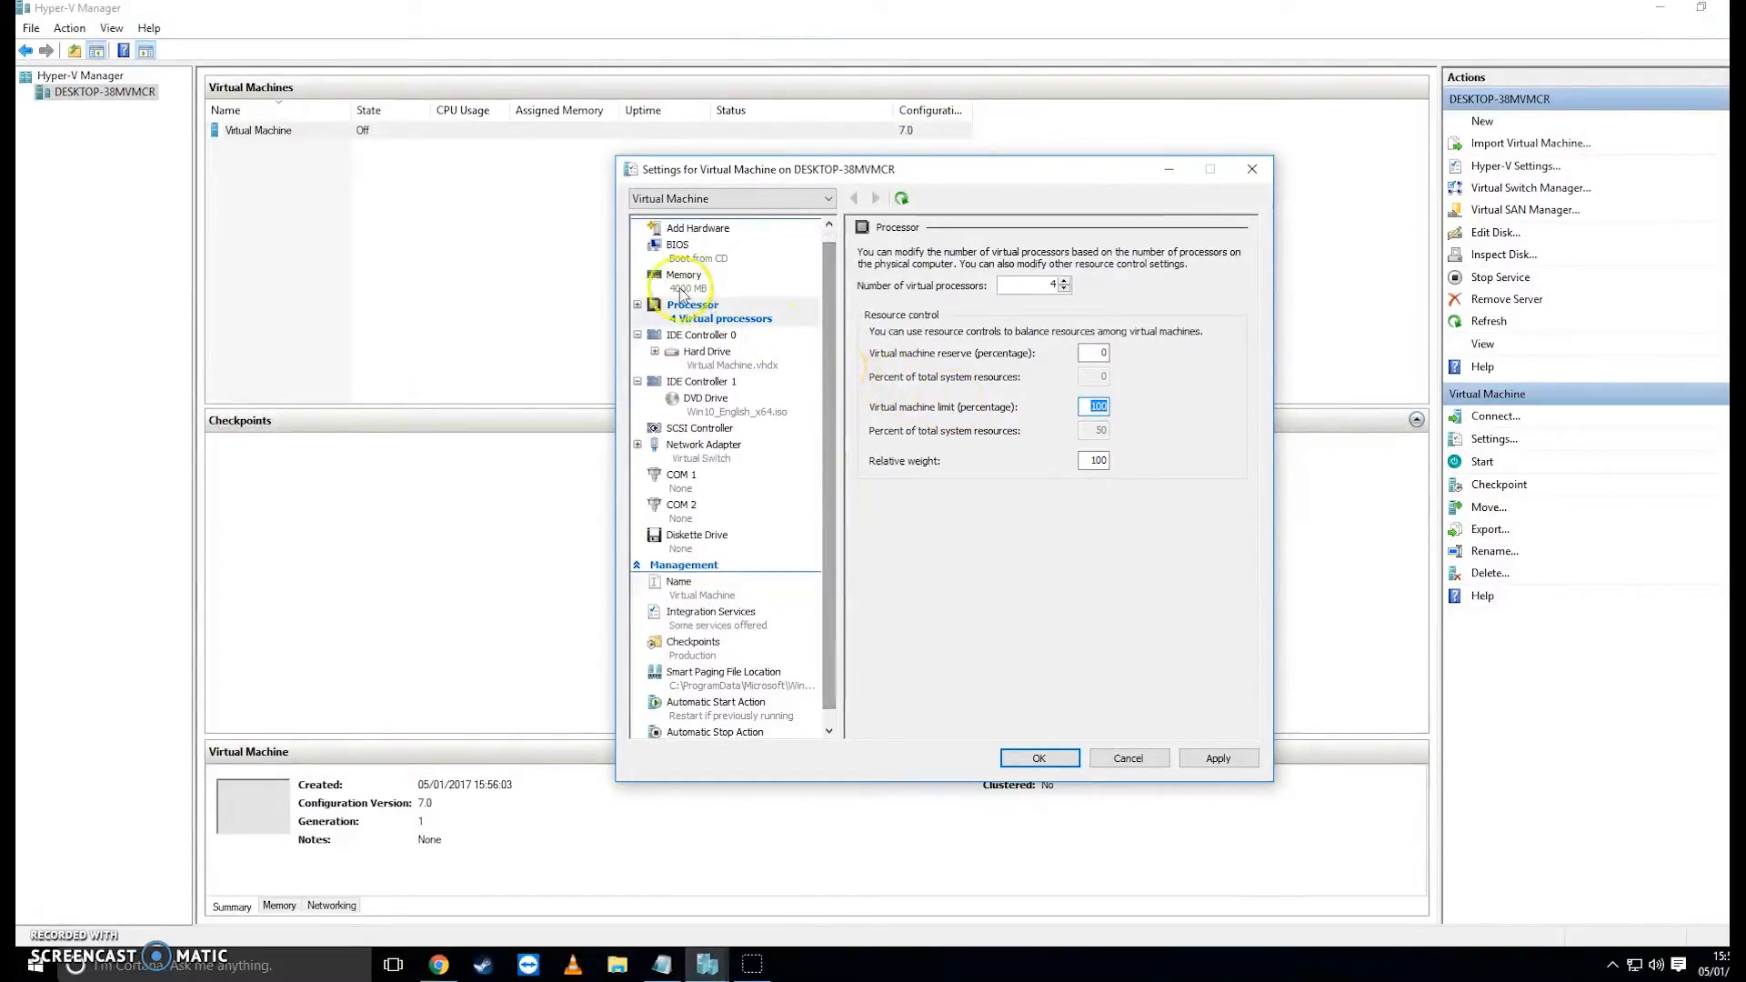
{"action": "left_click", "coordinate": [704, 352]}
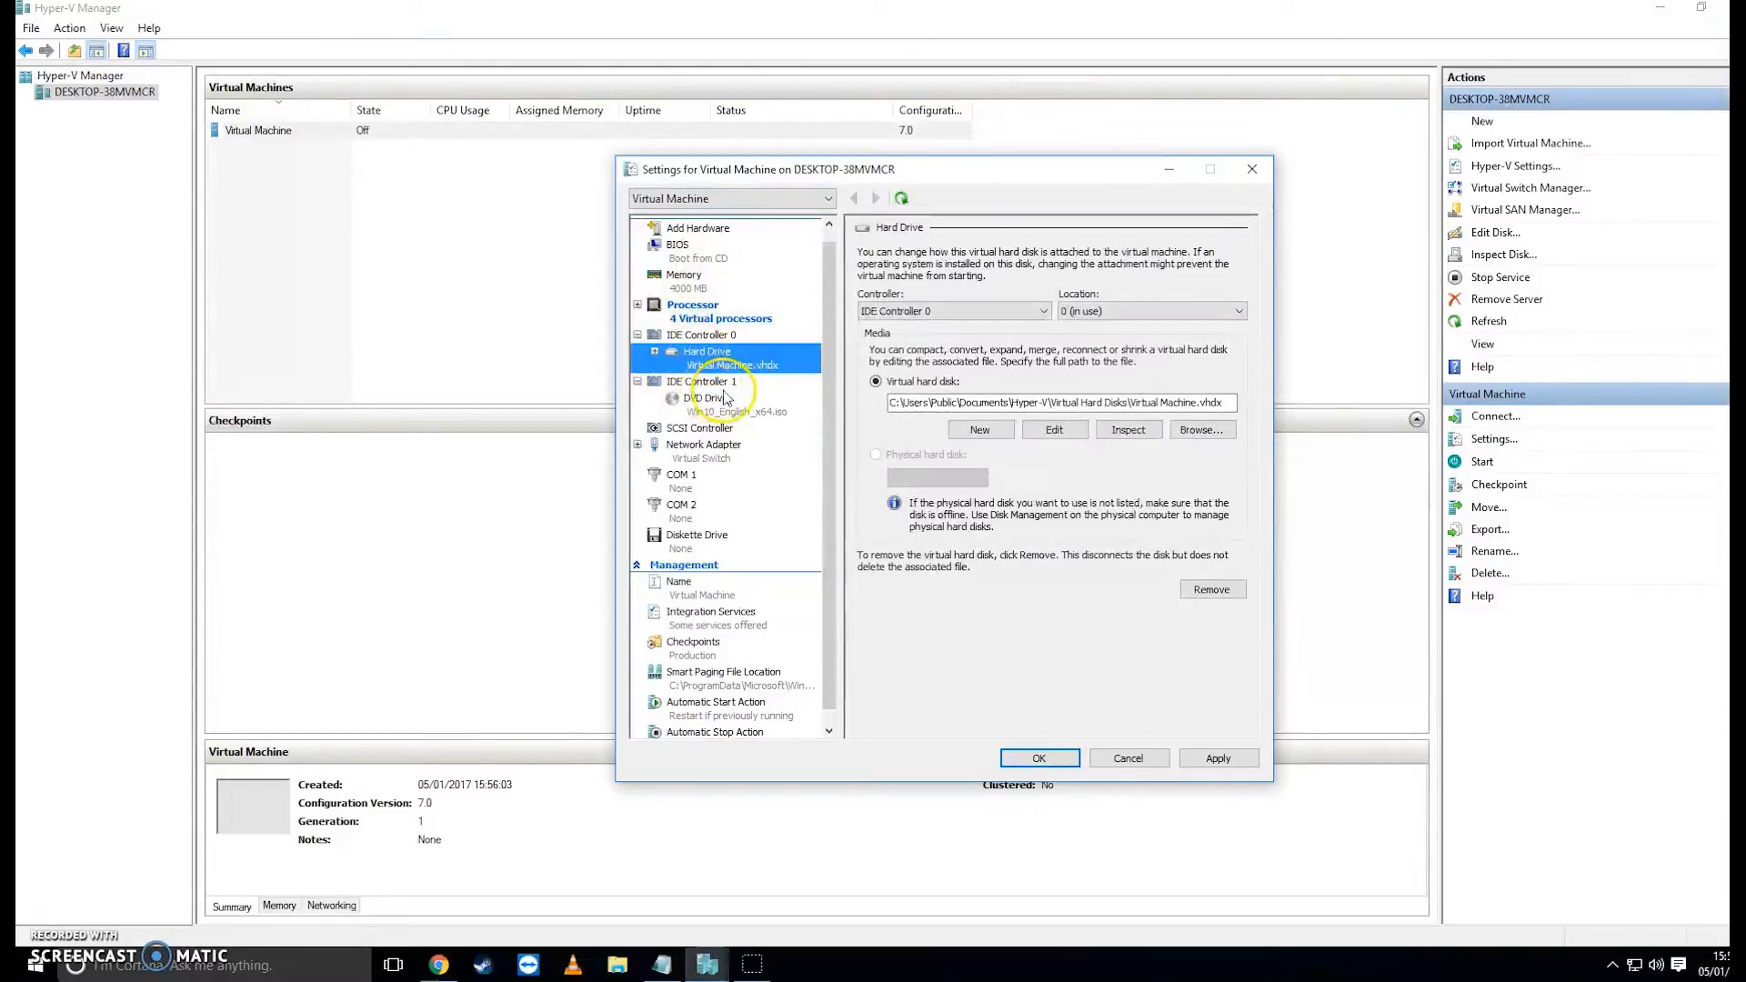
{"action": "left_click", "coordinate": [705, 398]}
{"action": "left_click", "coordinate": [719, 445]}
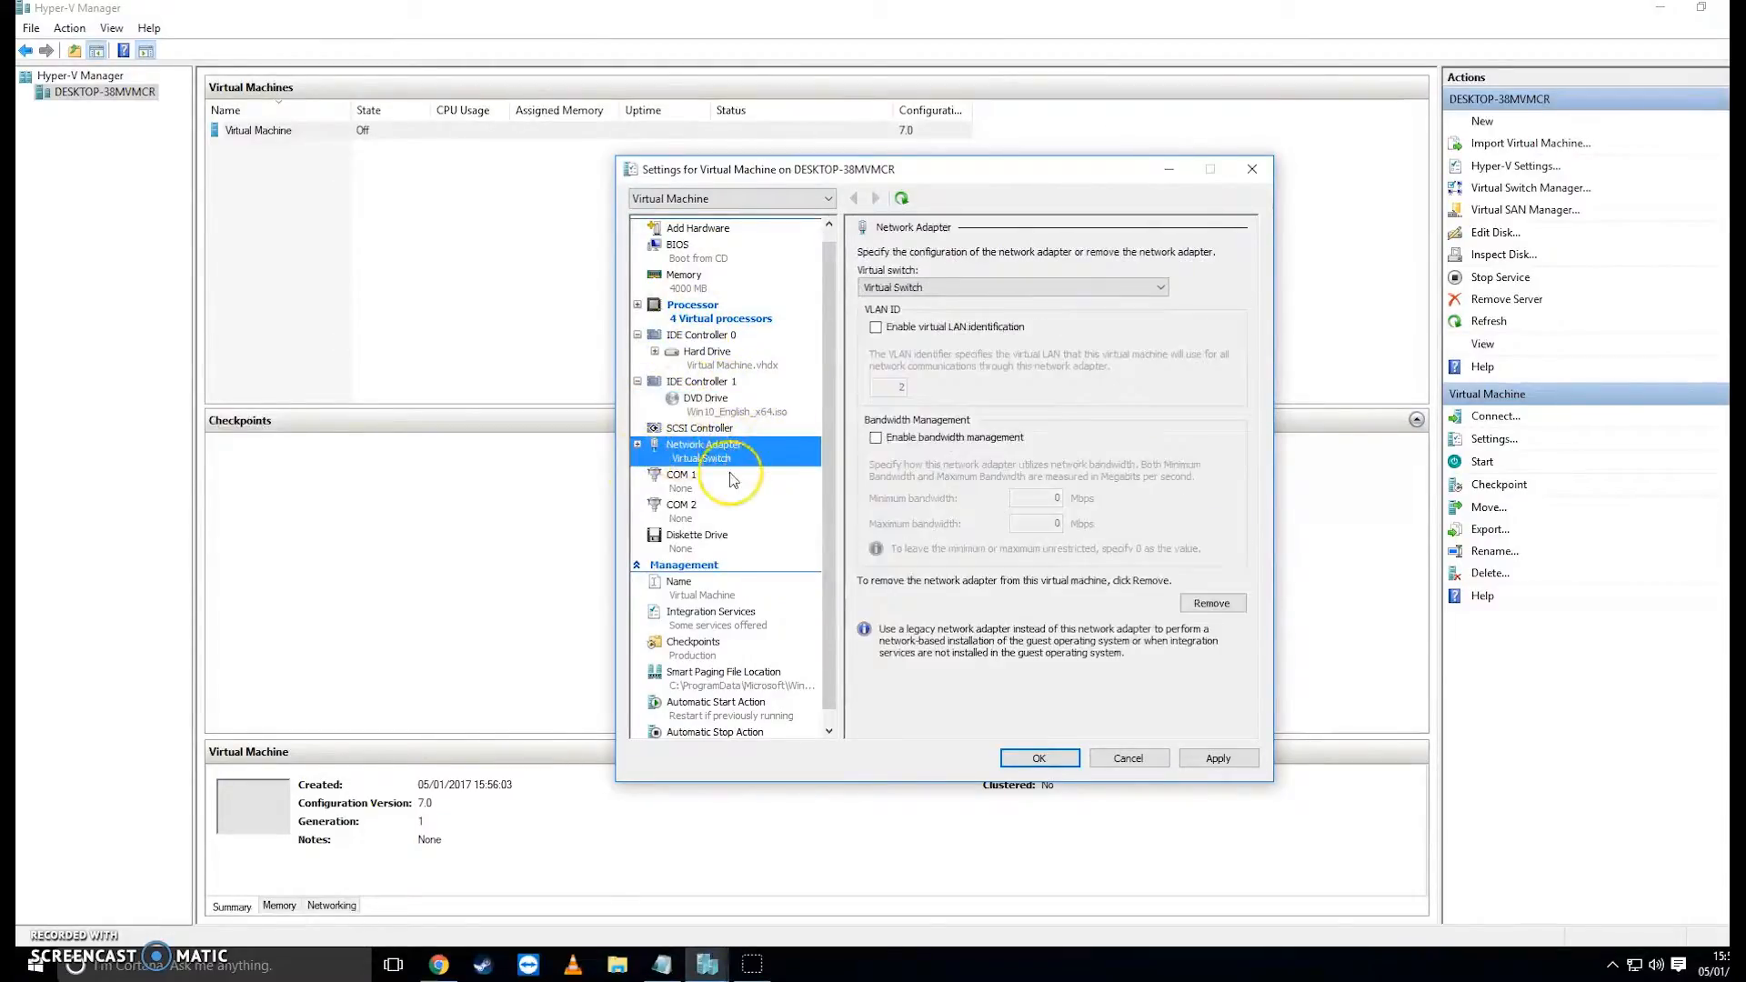
{"action": "left_click", "coordinate": [715, 483]}
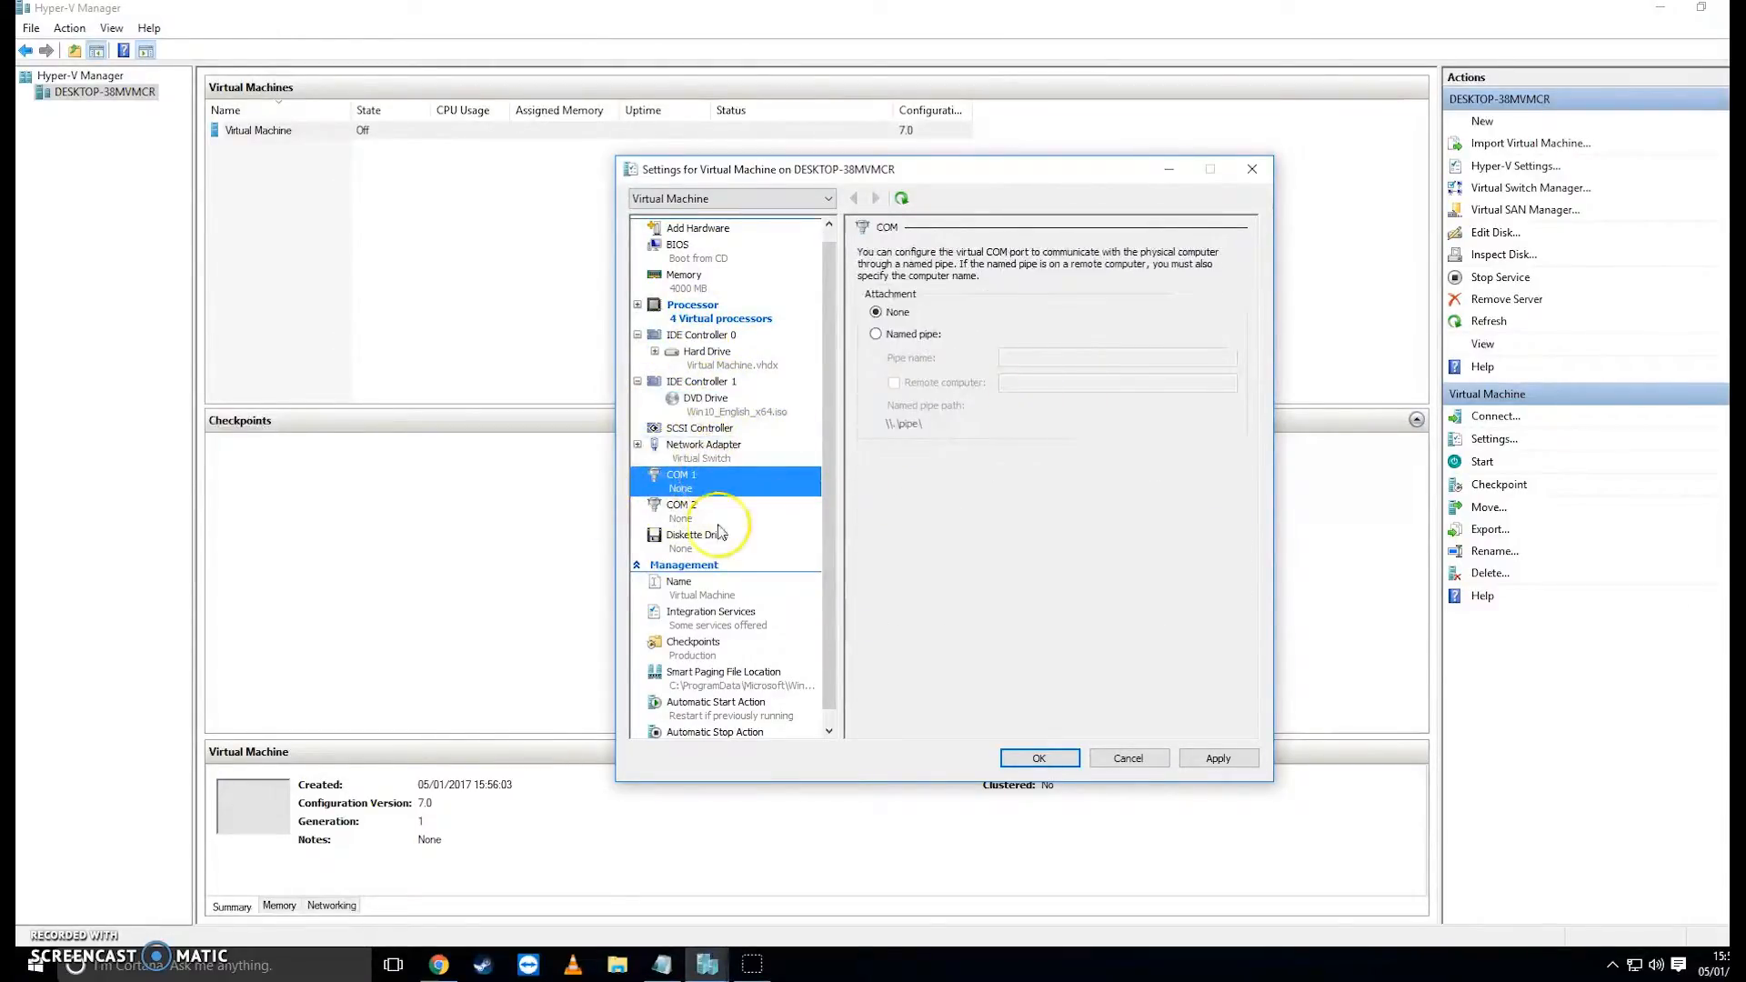
{"action": "scroll", "coordinate": [825, 568], "scroll_direction": "down", "scroll_amount": 1}
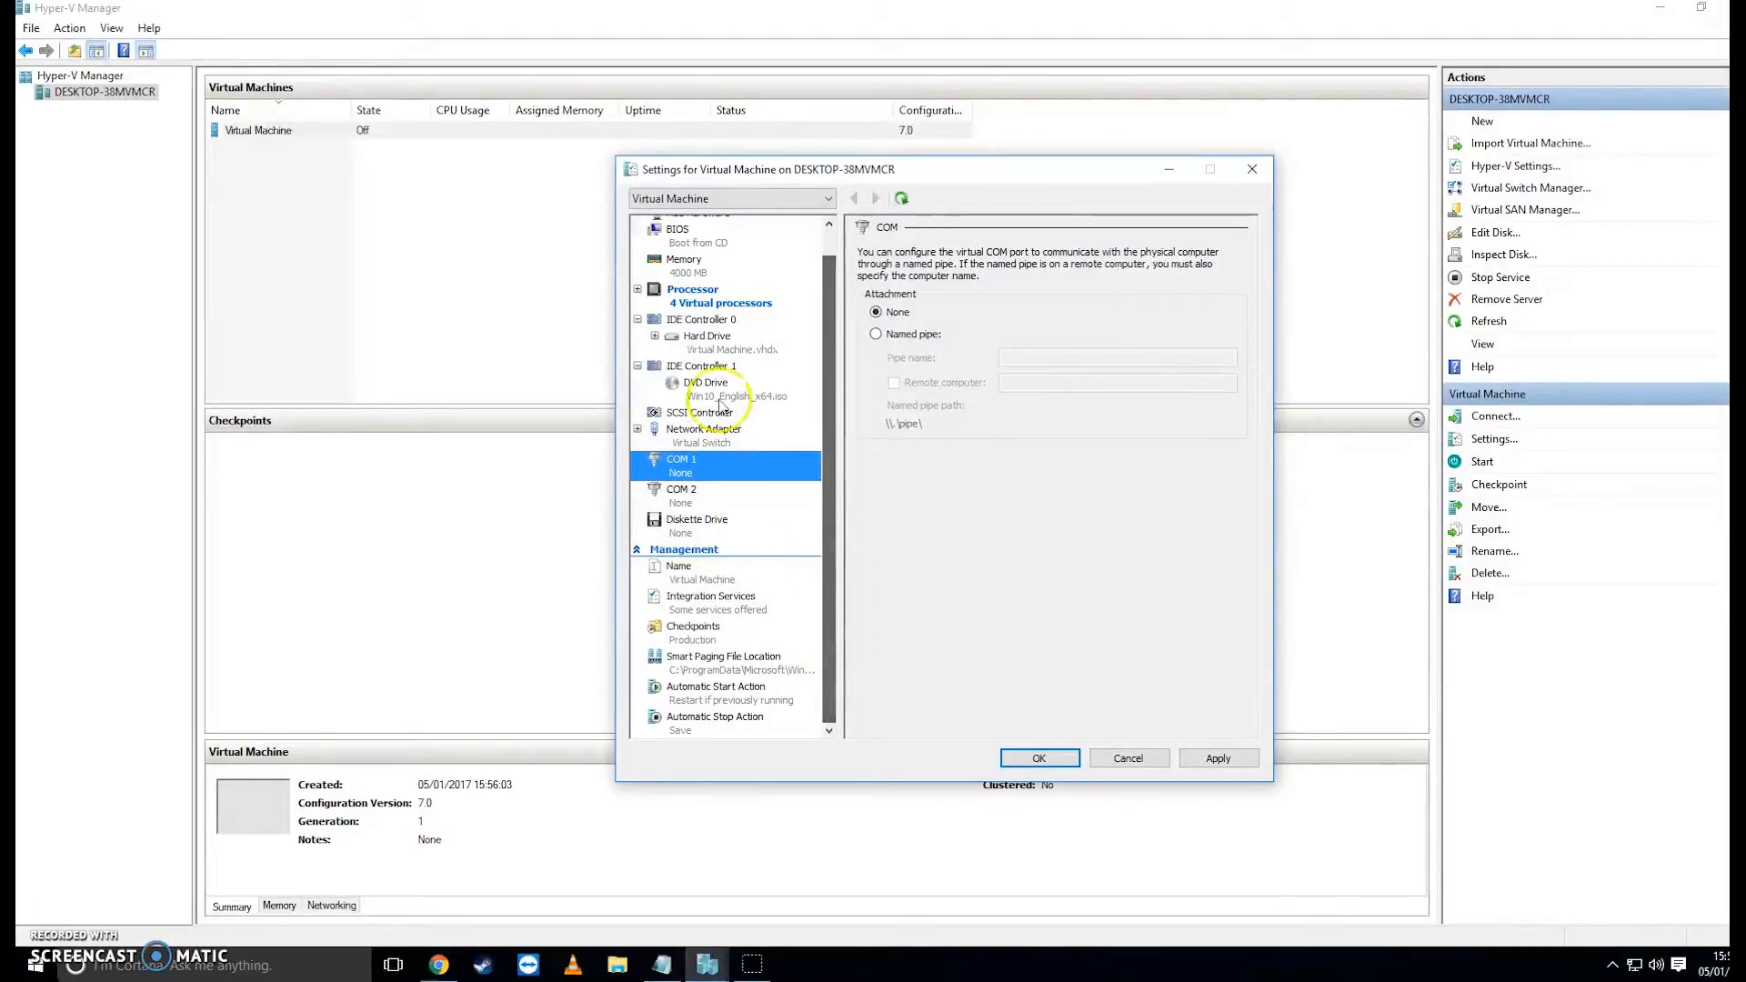
{"action": "left_click", "coordinate": [1039, 758]}
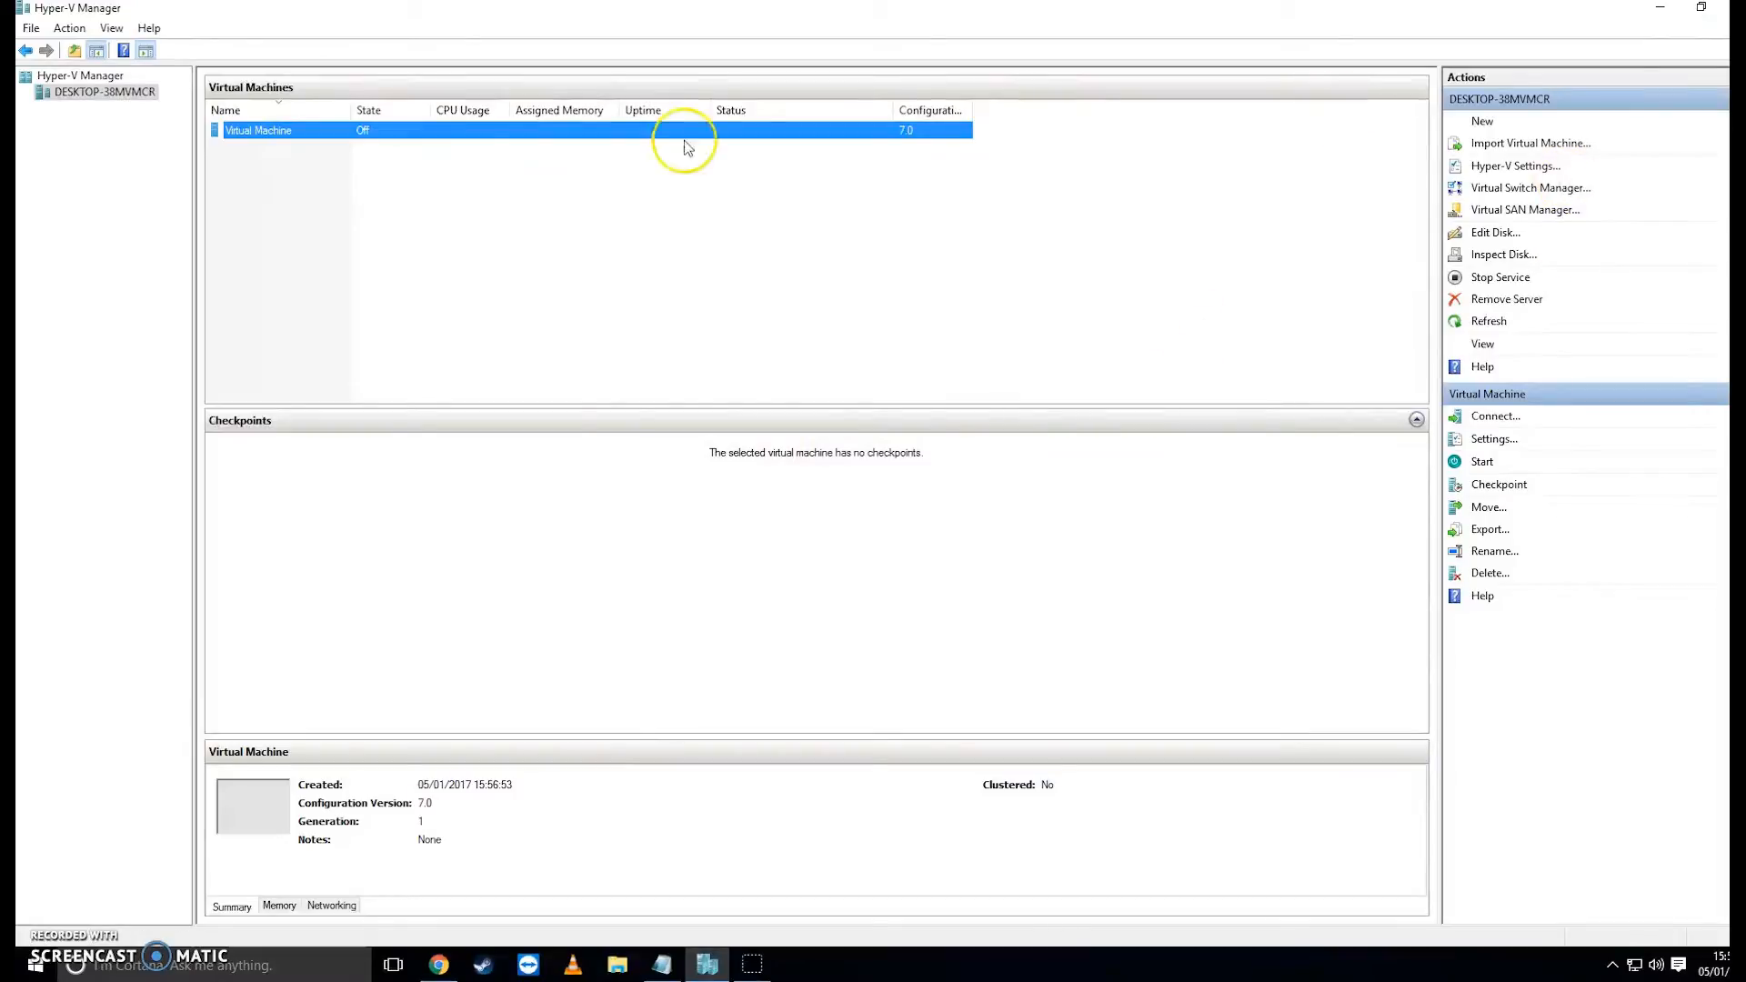
Reopen the virtual machine's settings, select Virtual Switch for its network adapter and accept the settings
{"action": "right_click", "coordinate": [246, 135]}
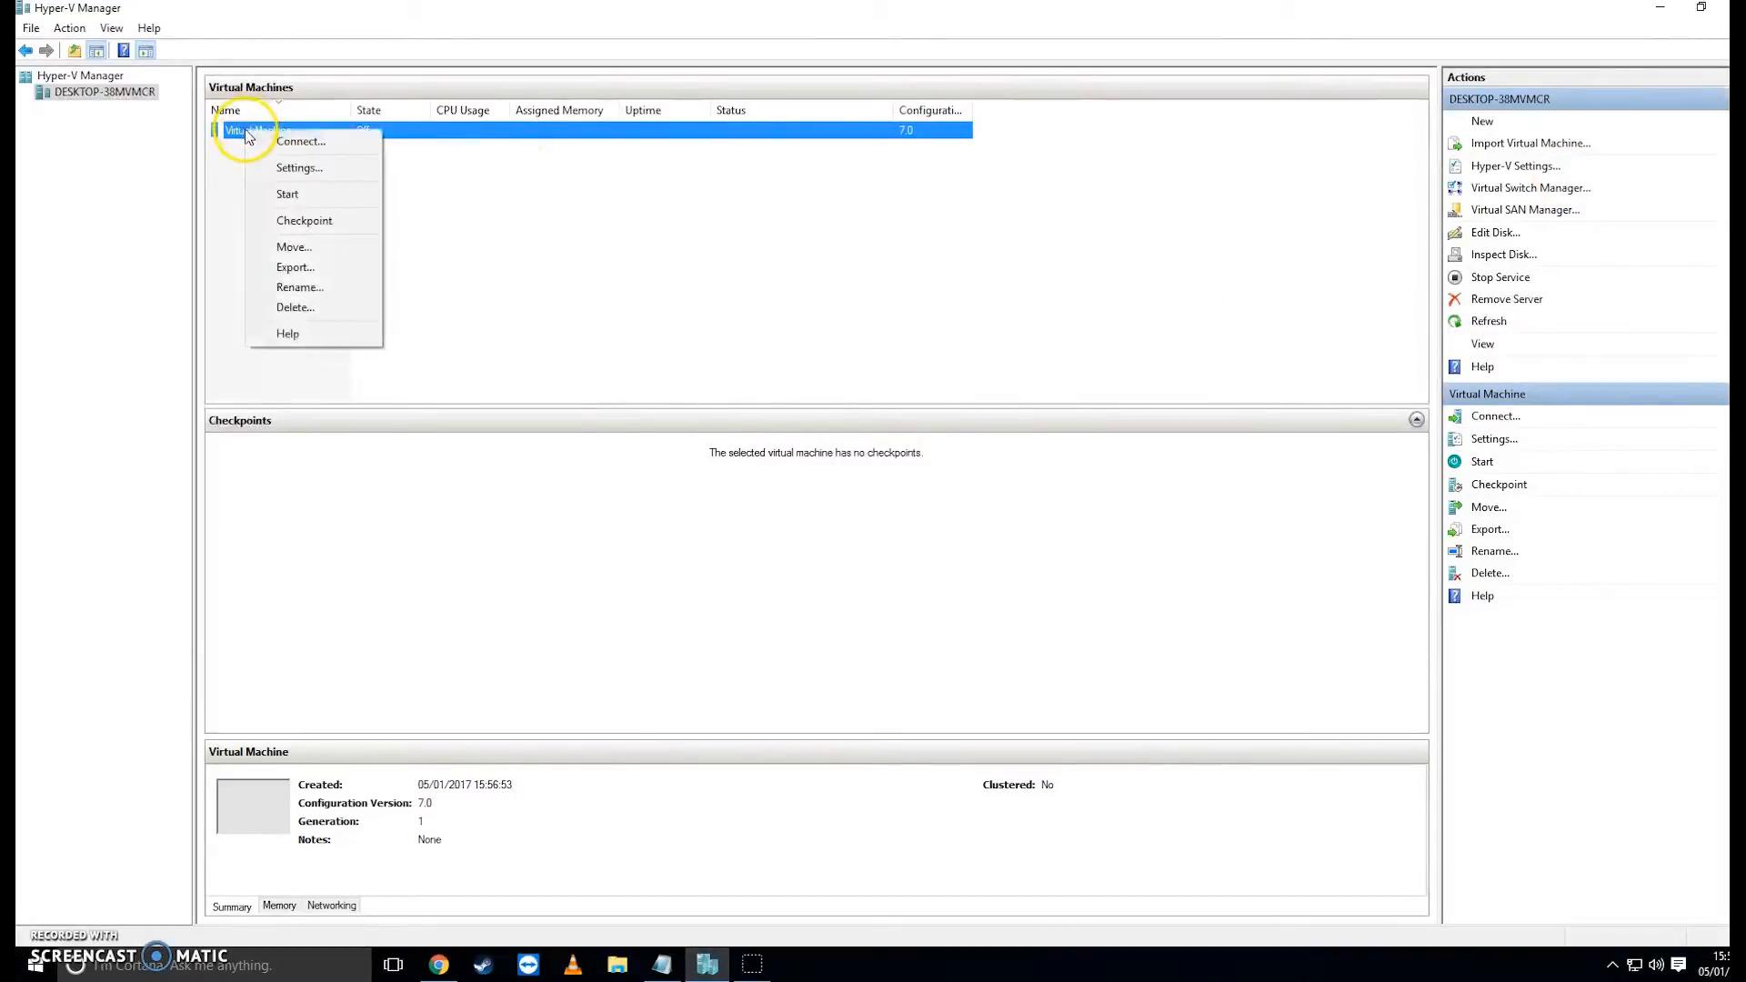
{"action": "left_click", "coordinate": [321, 164]}
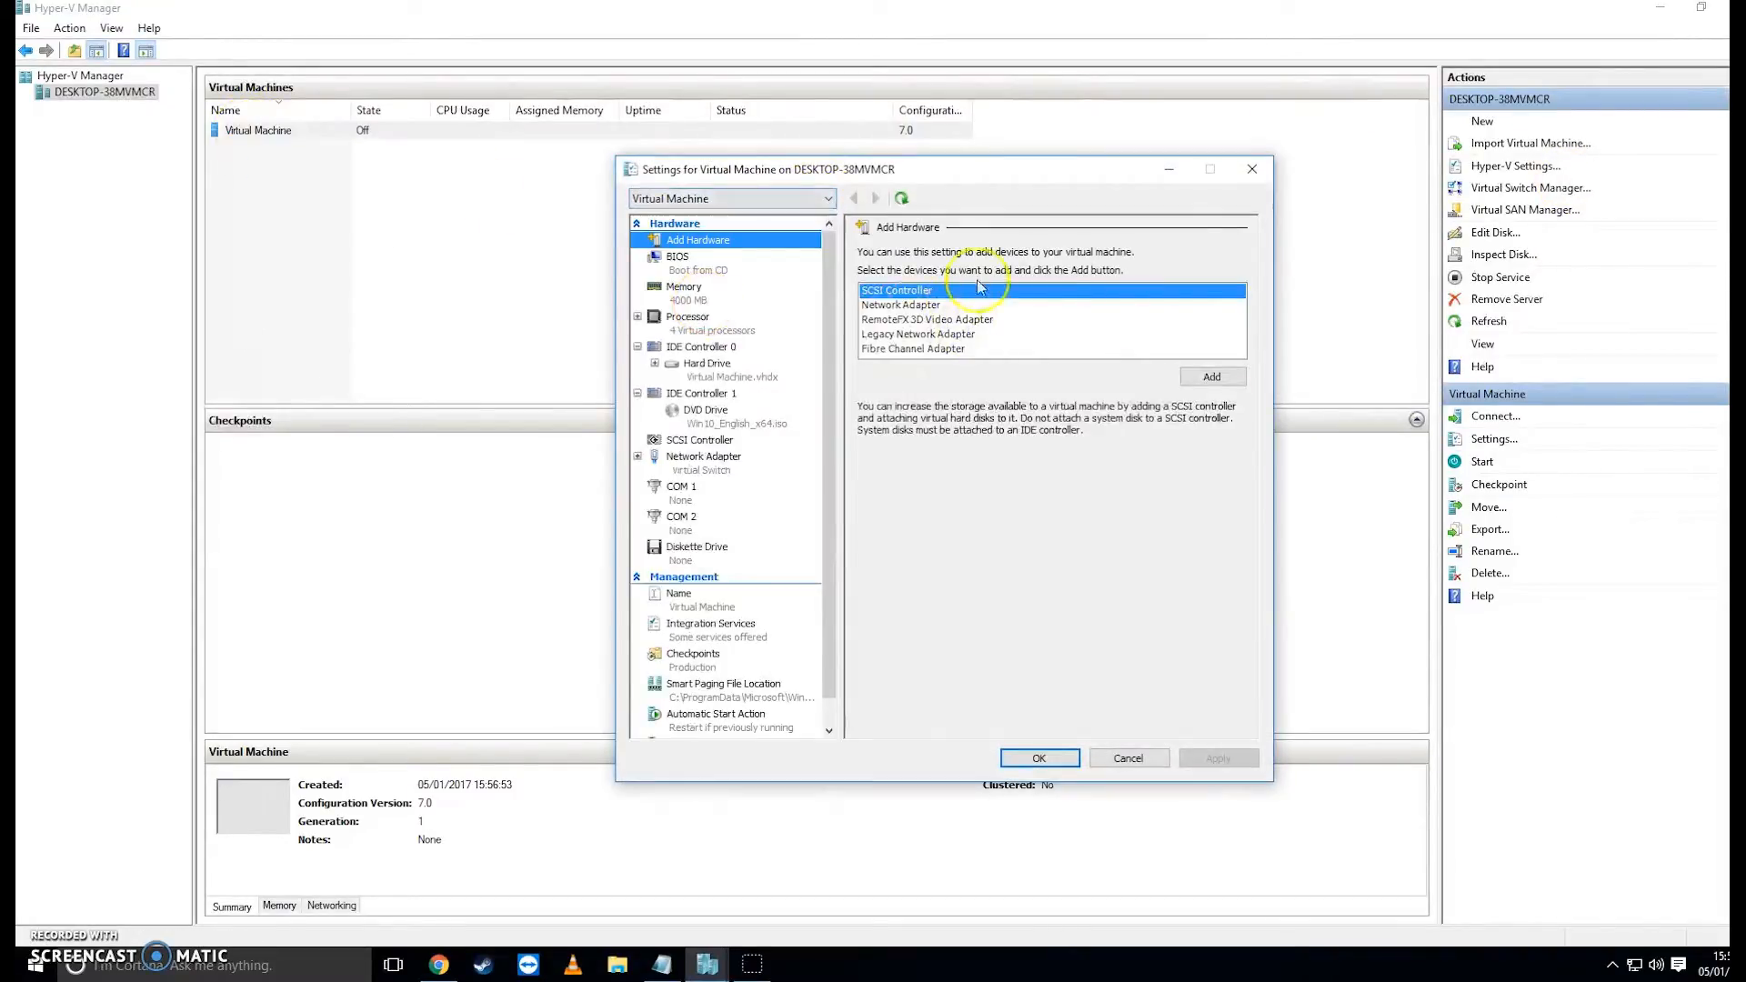
{"action": "left_click", "coordinate": [727, 471]}
{"action": "left_click", "coordinate": [1001, 288]}
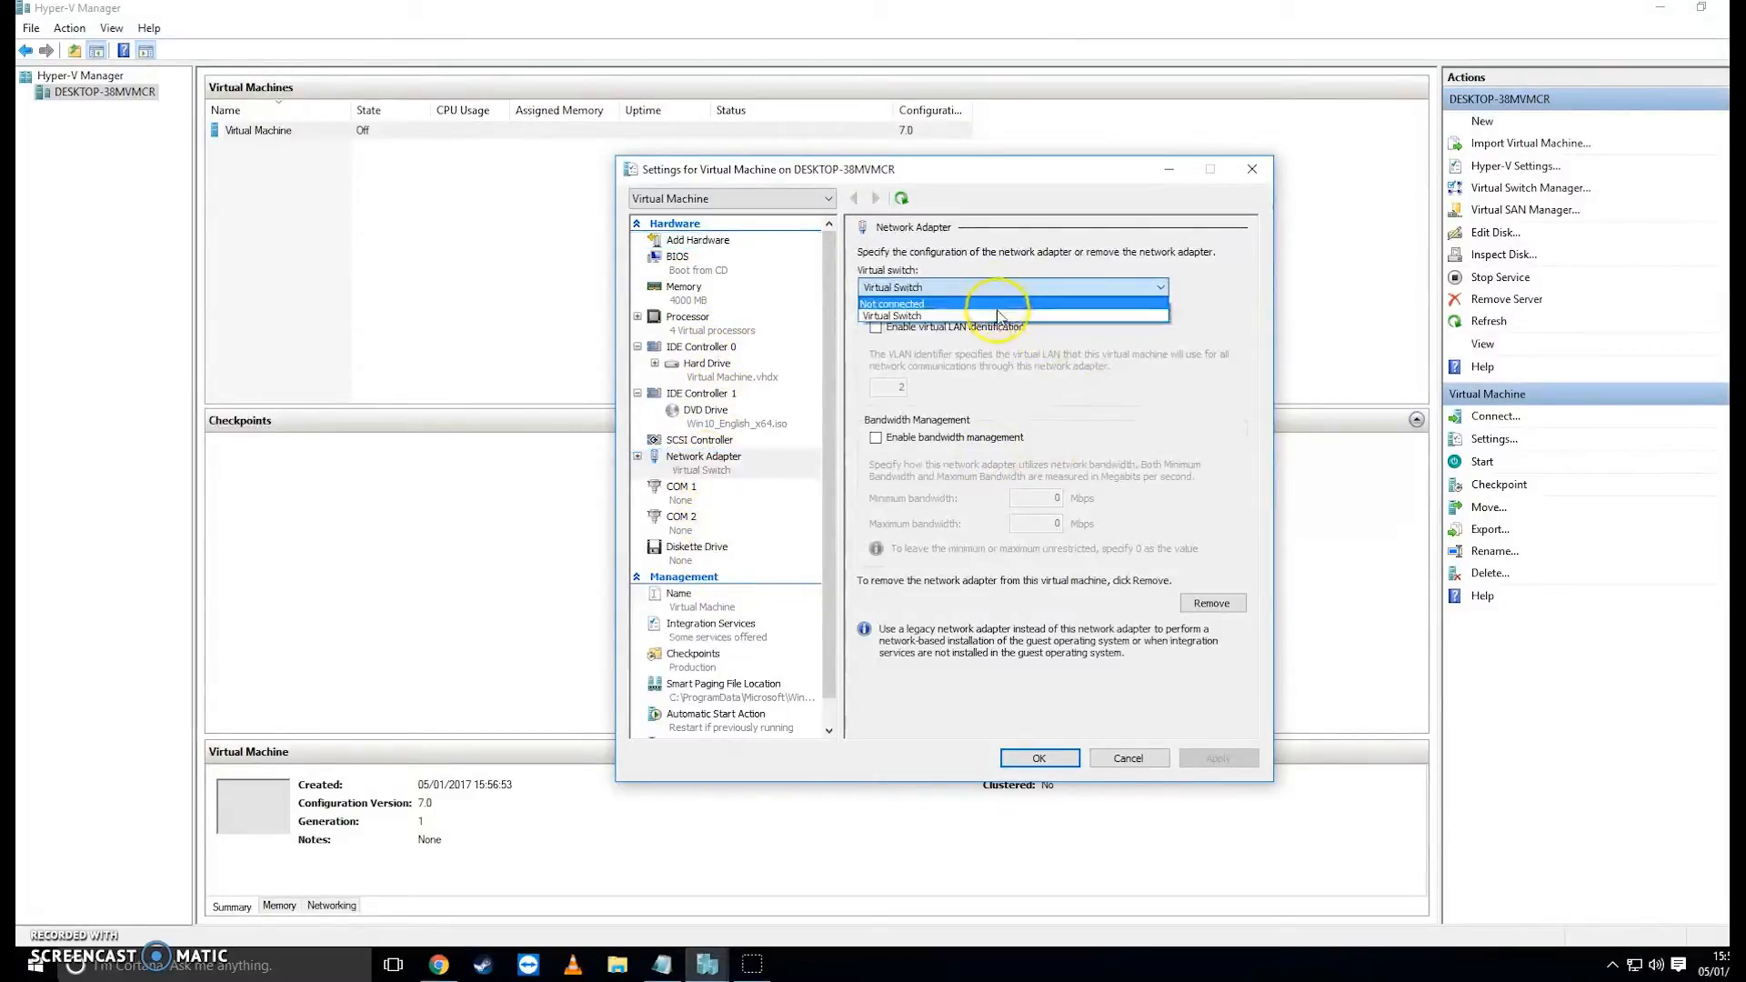
{"action": "left_click", "coordinate": [1233, 318]}
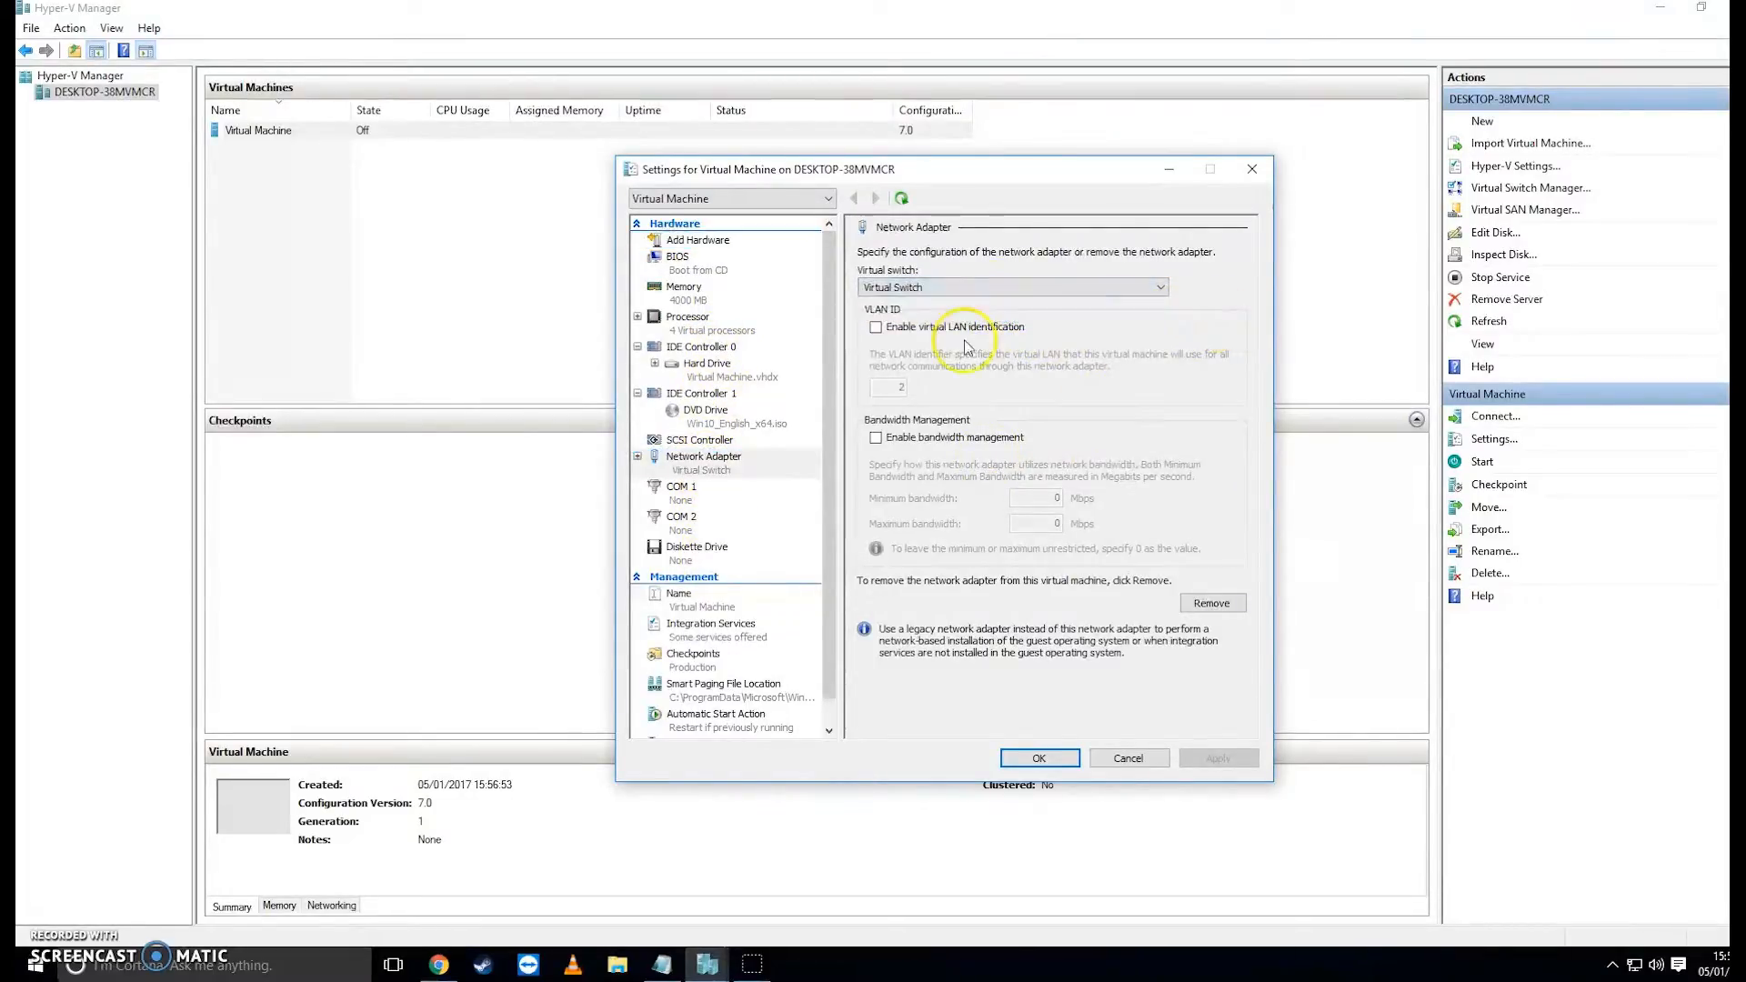
{"action": "left_click", "coordinate": [971, 289]}
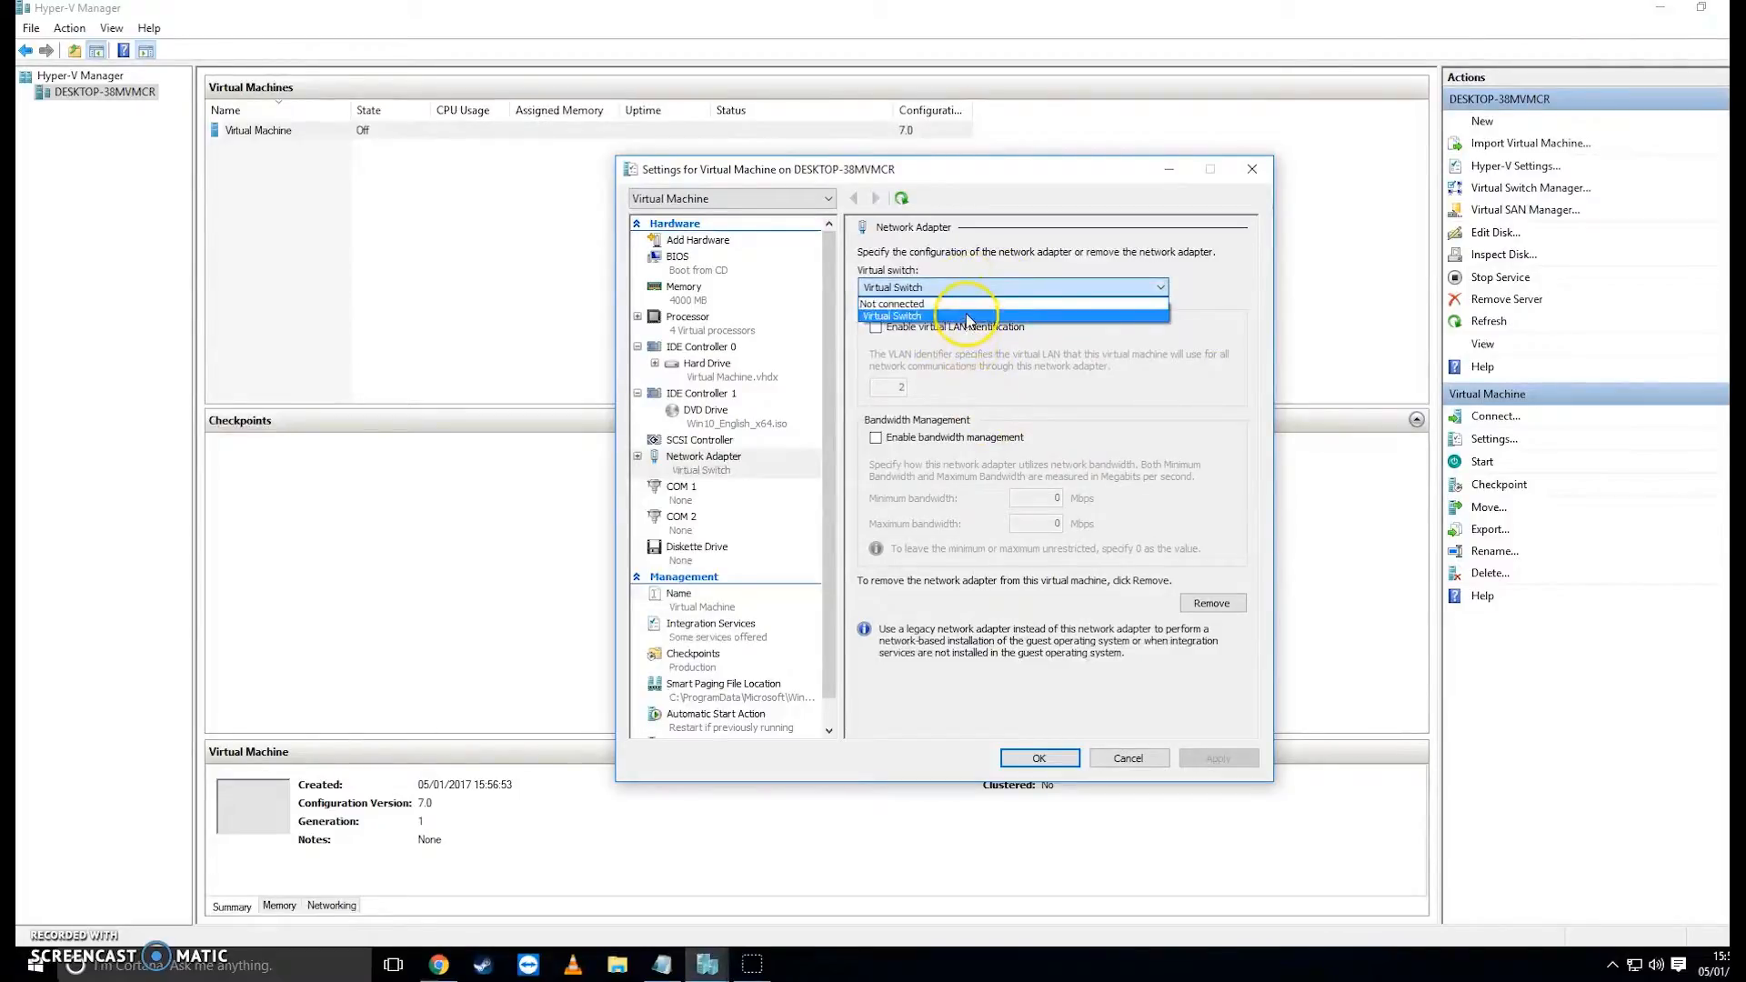
{"action": "left_click", "coordinate": [969, 318]}
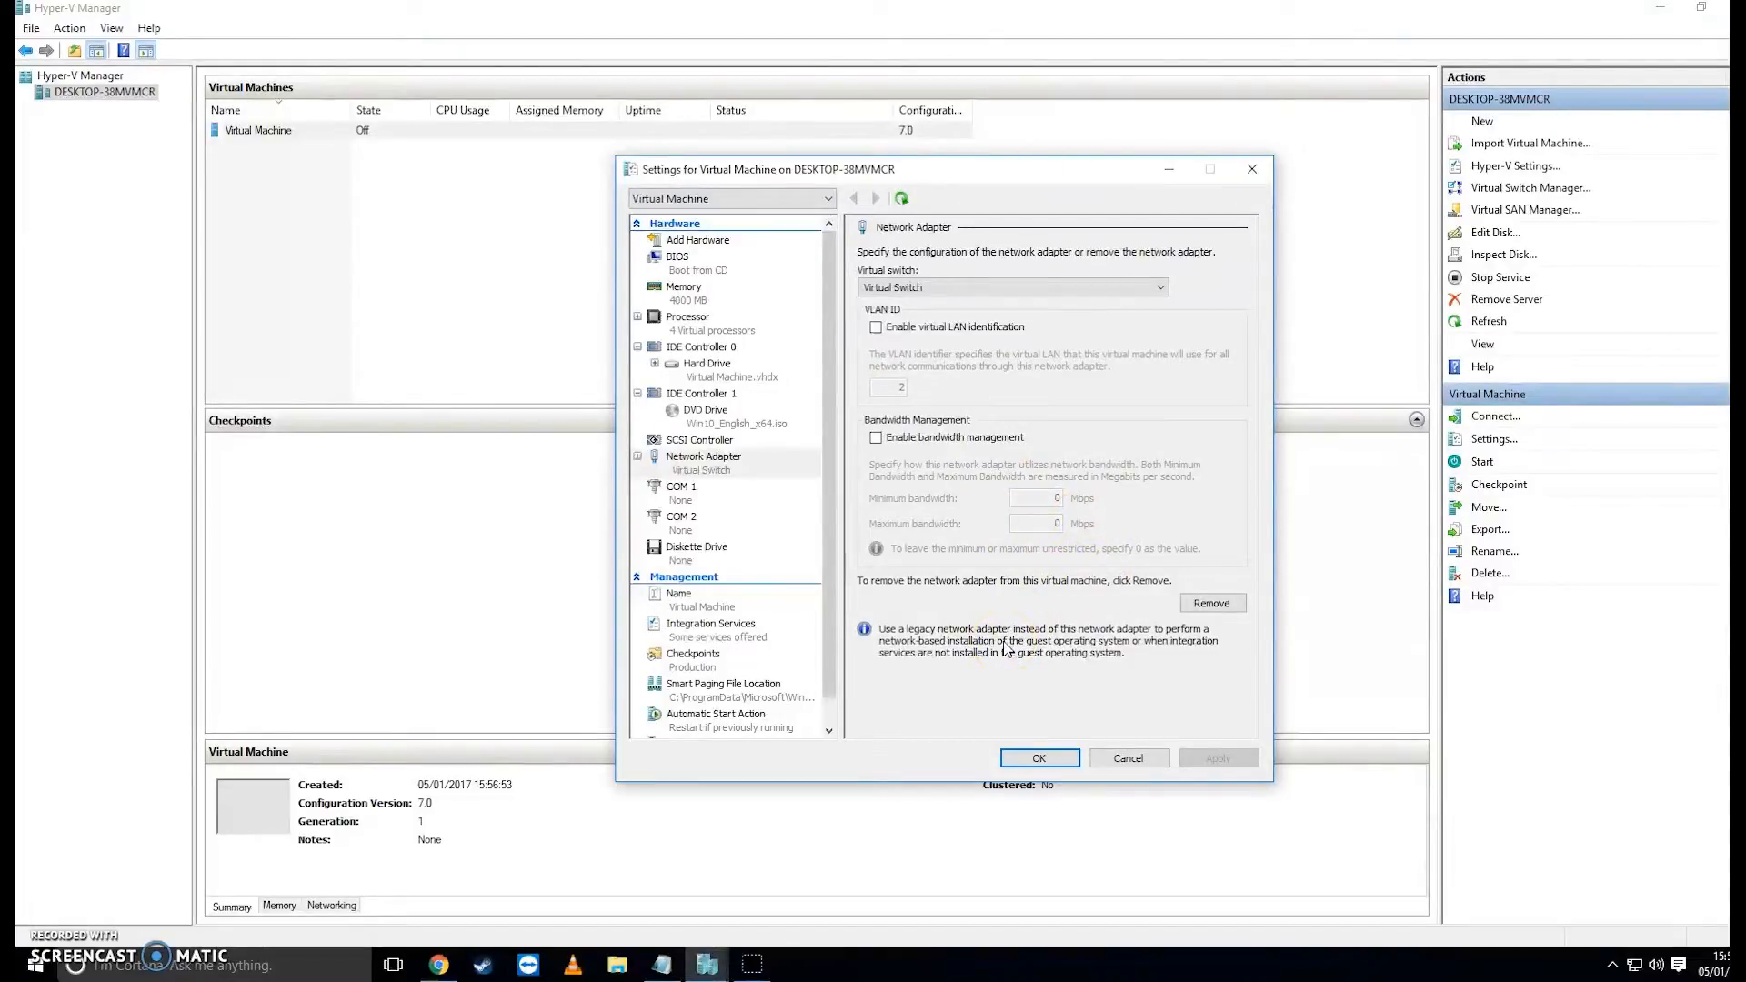
{"action": "left_click", "coordinate": [1039, 757]}
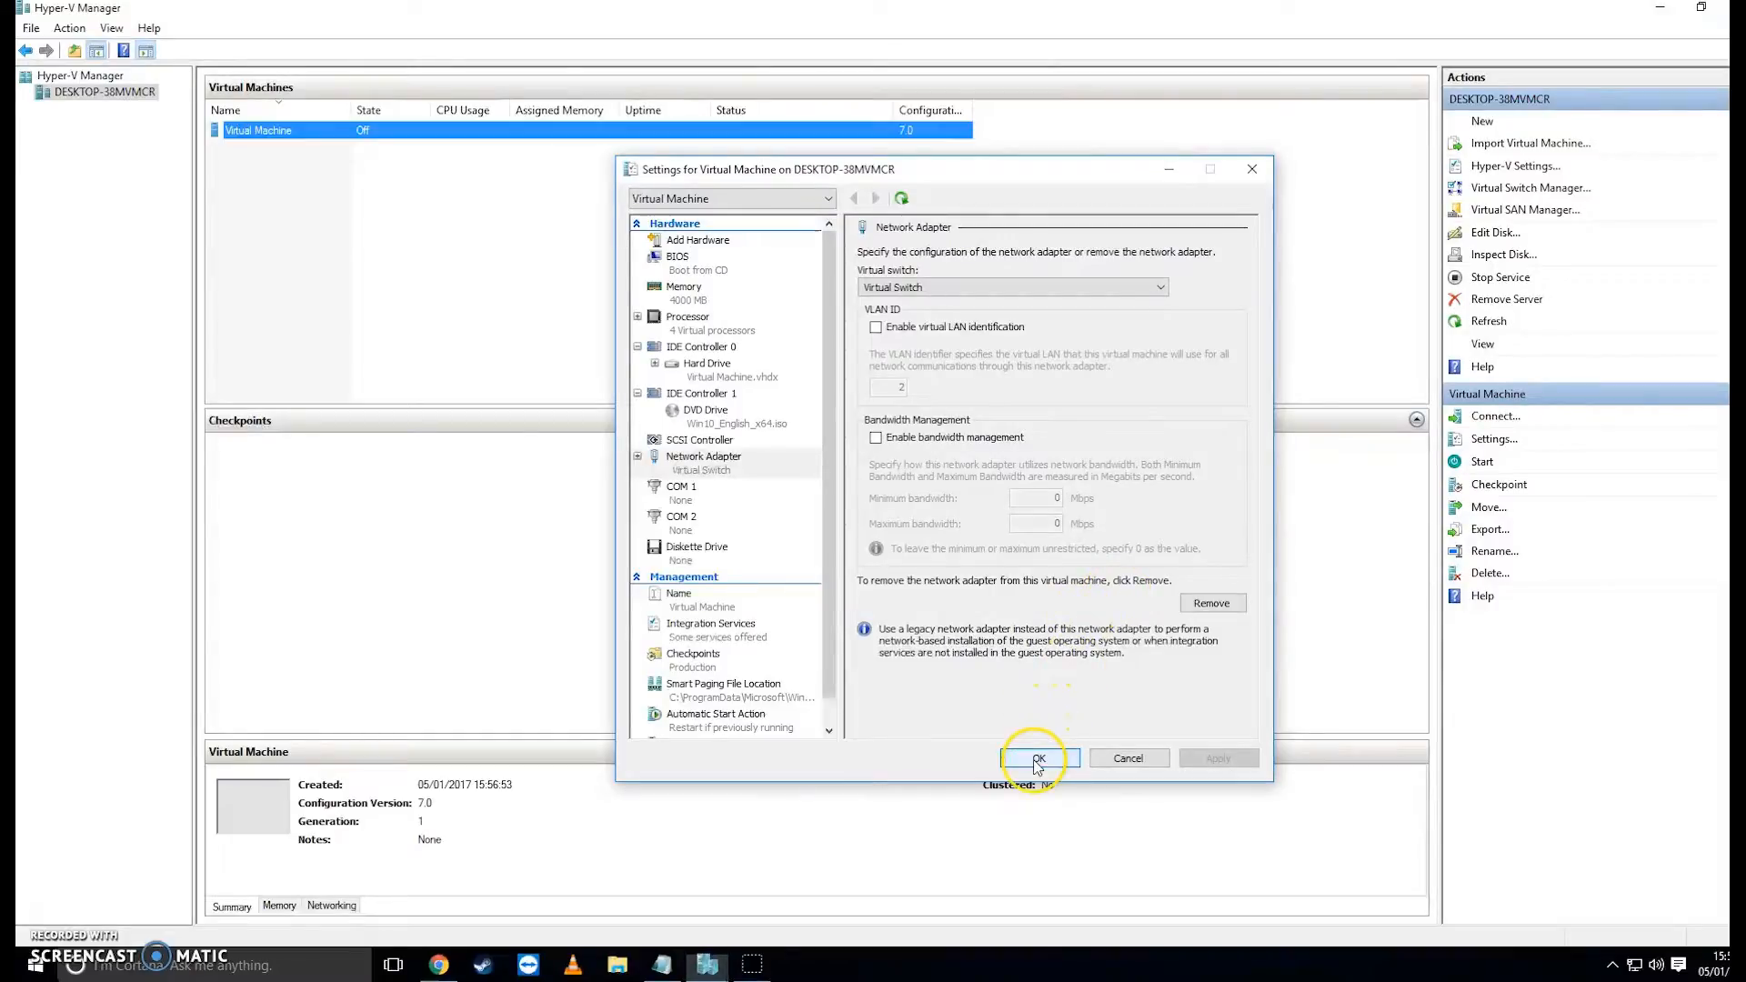
Connect to Virtual Machine, start it, and reposition its connection window as it boots
{"action": "left_click", "coordinate": [242, 143]}
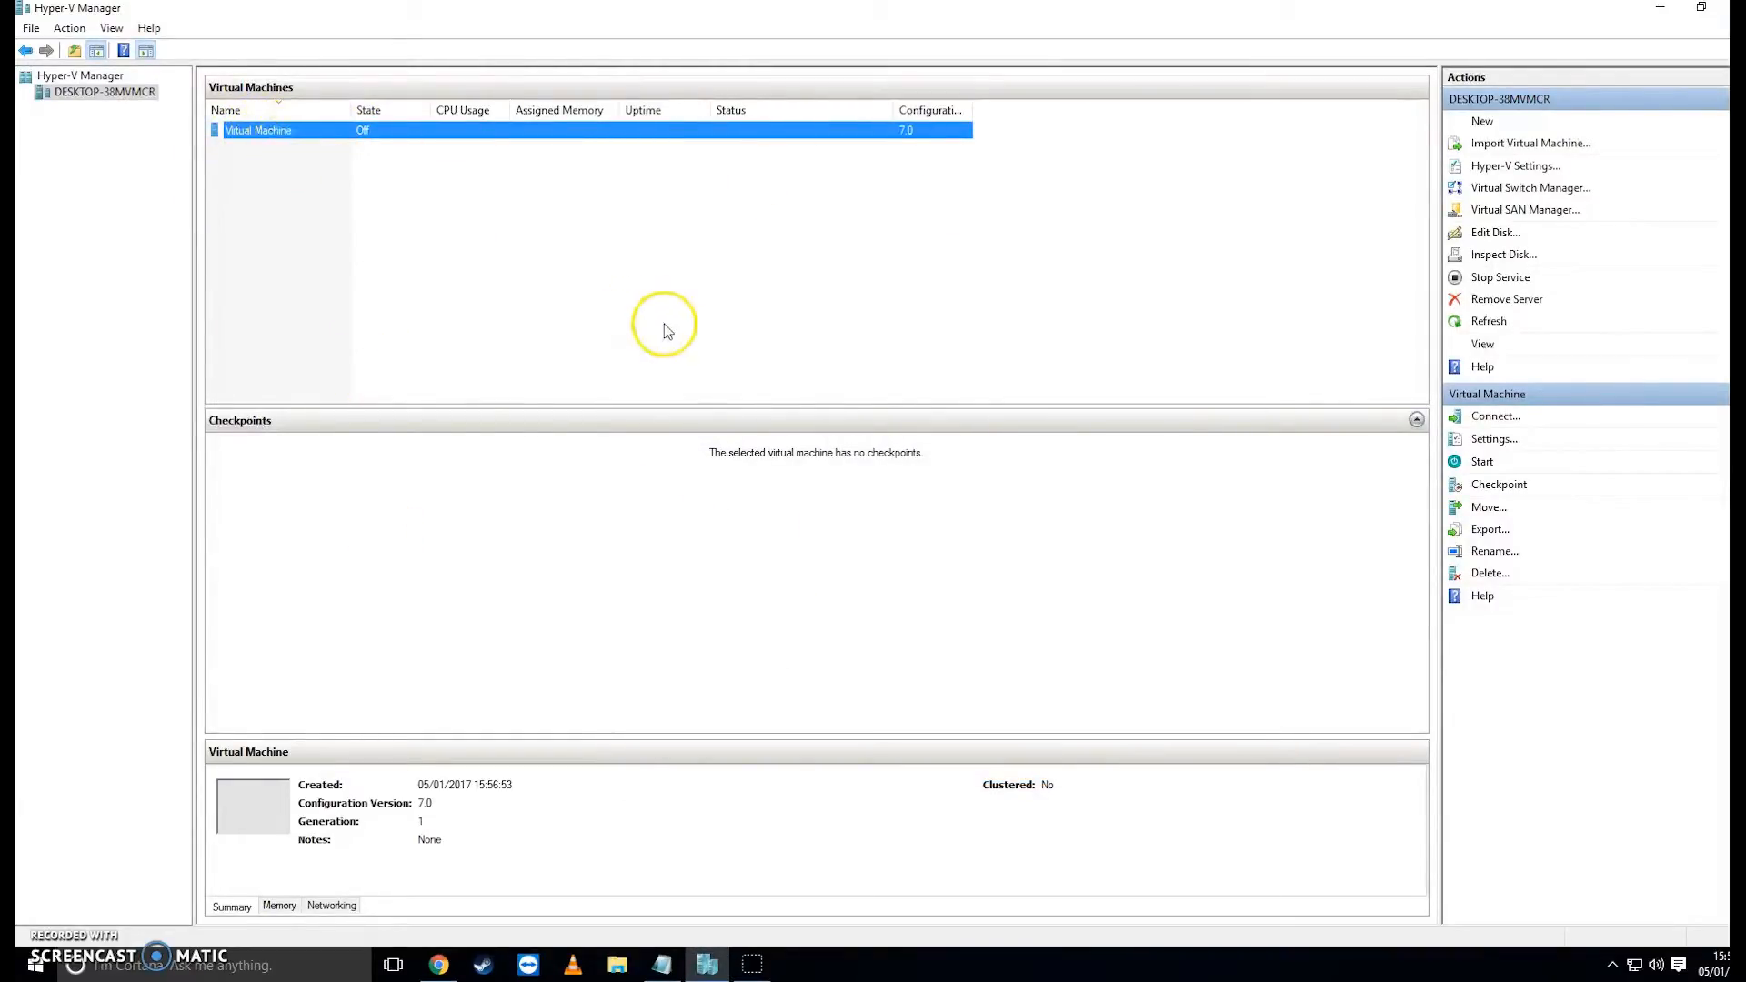
{"action": "double_click", "coordinate": [283, 141]}
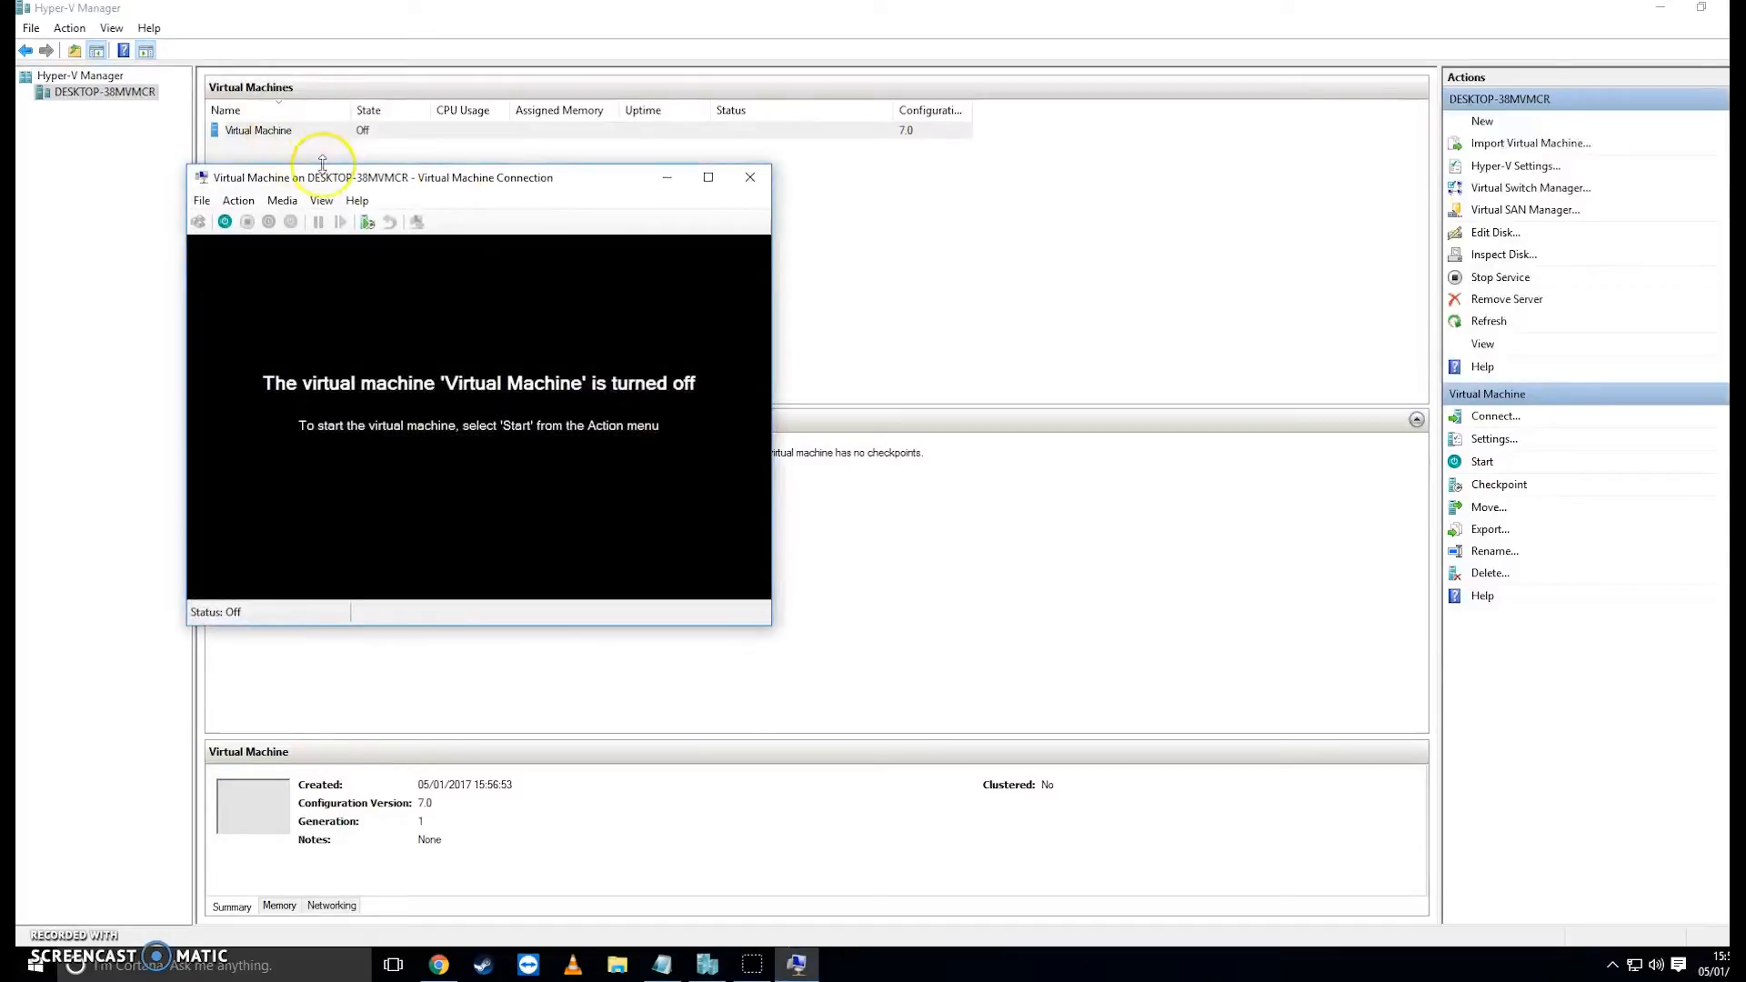
{"action": "left_click_drag", "start_coordinate": [429, 175], "coordinate": [692, 207]}
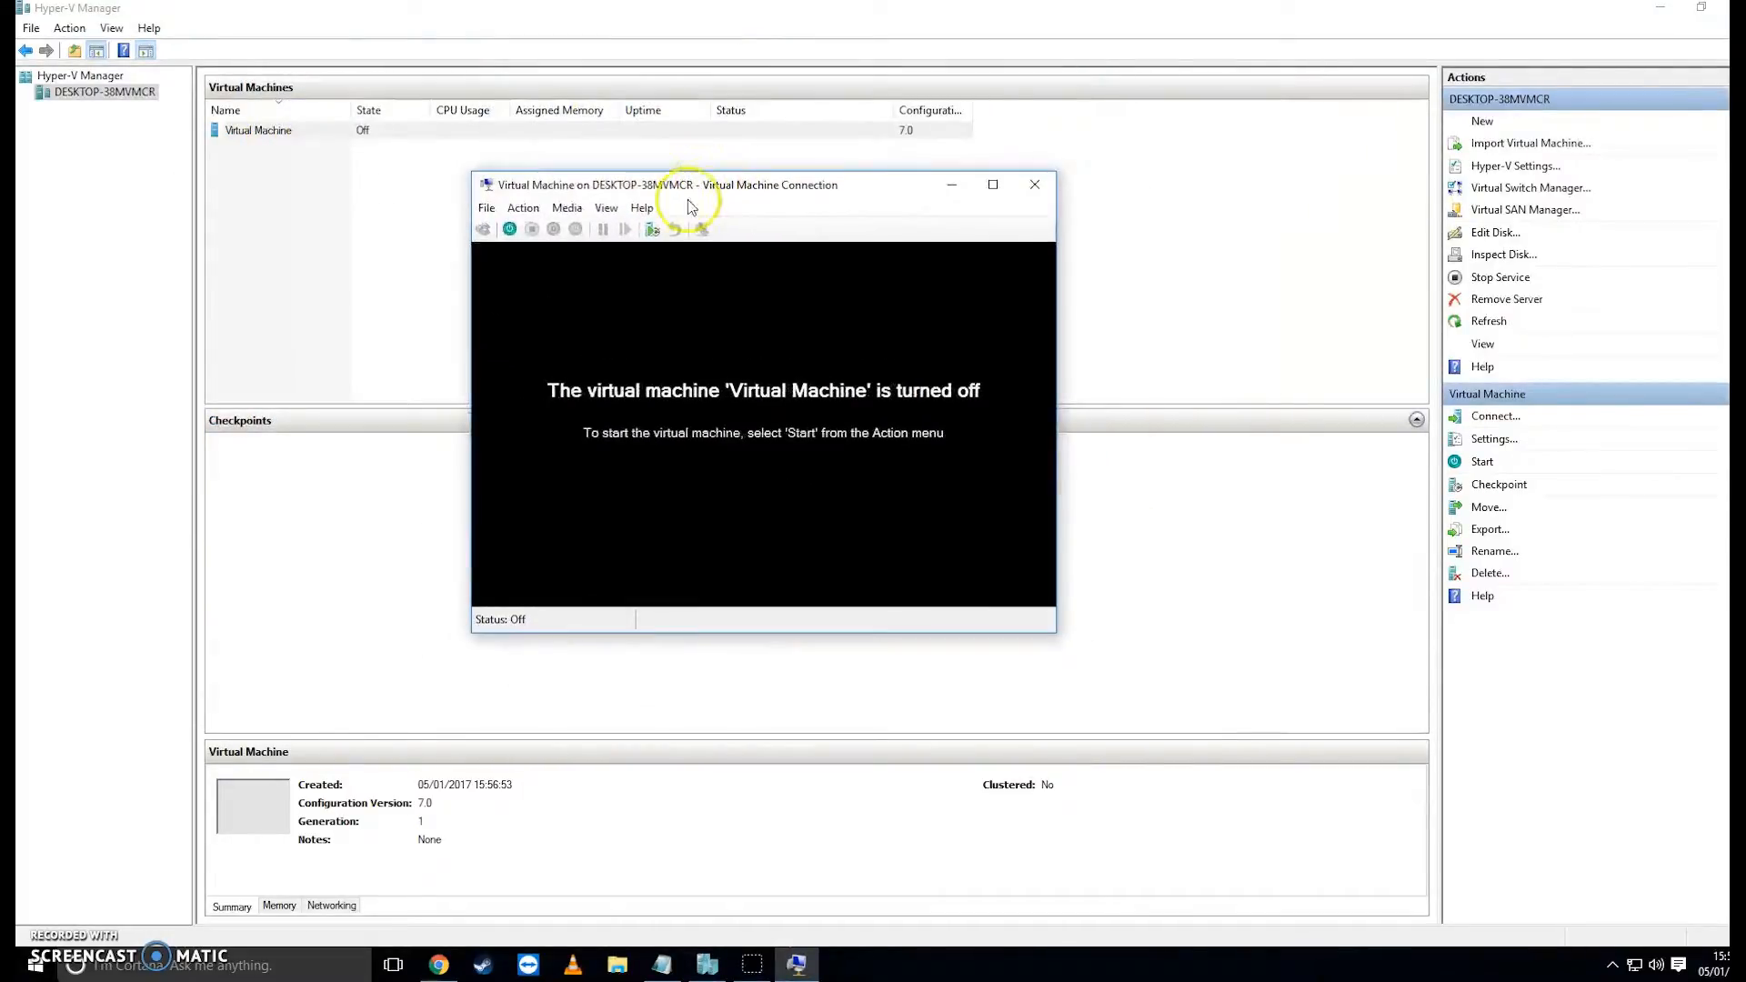
{"action": "left_click", "coordinate": [510, 230]}
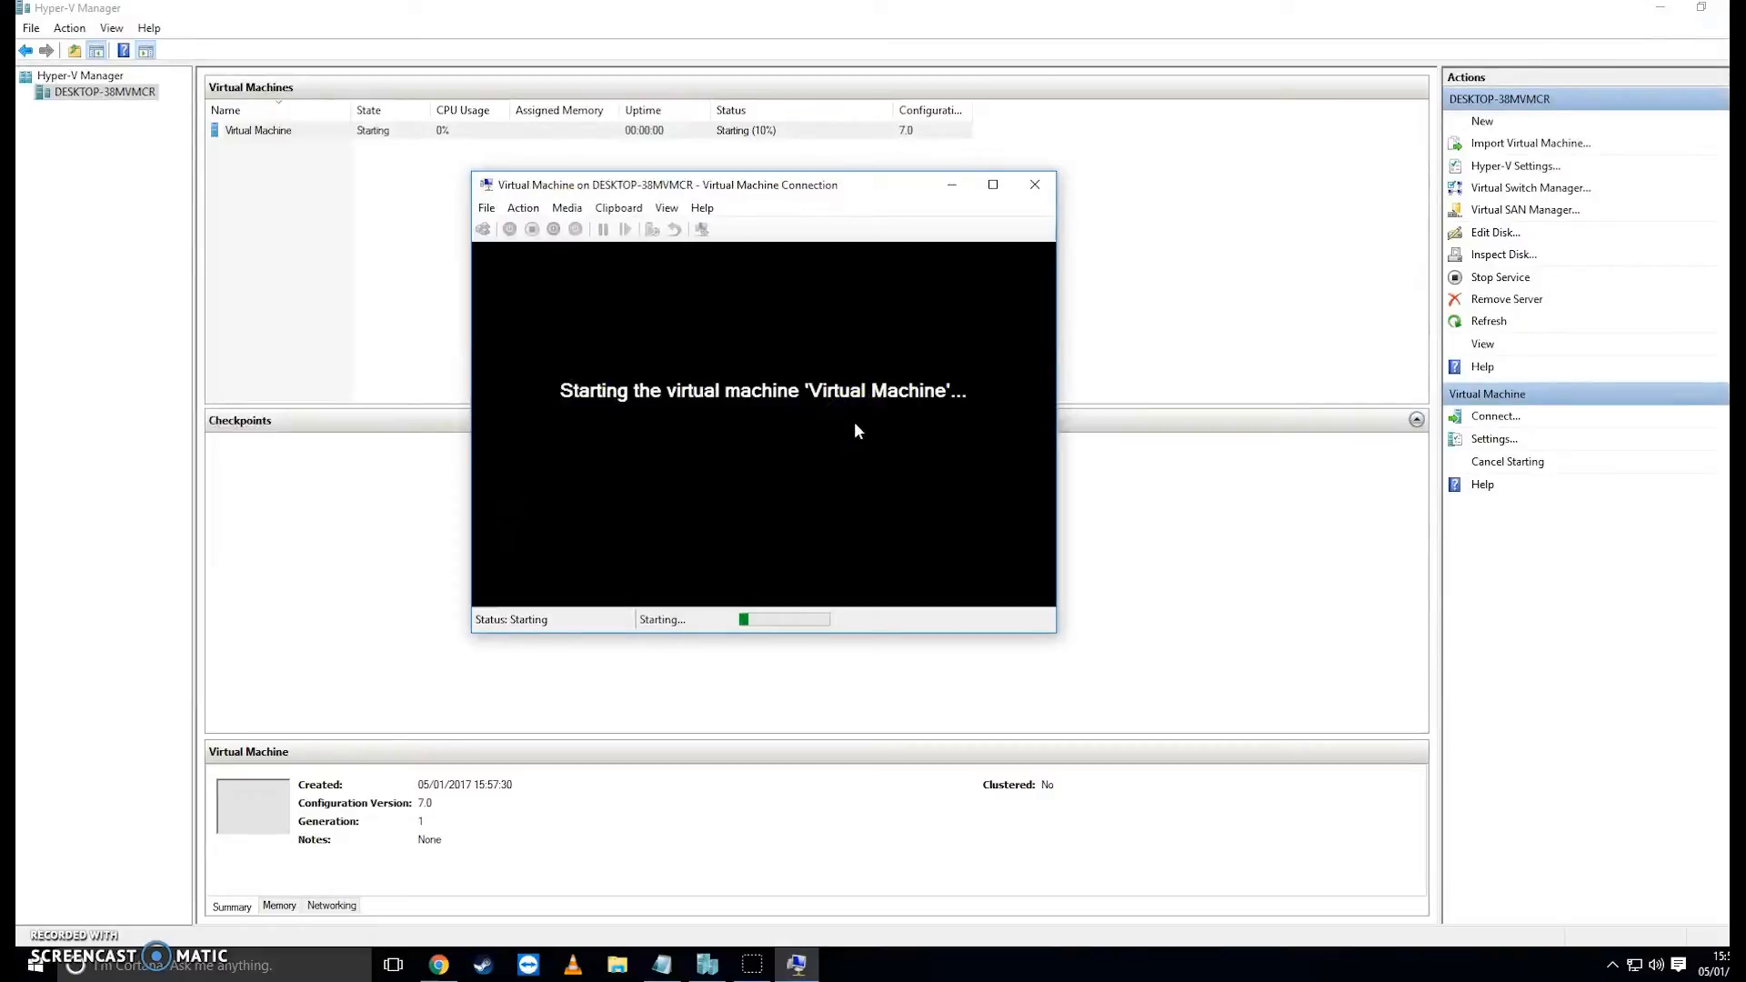
{"action": "left_click", "coordinate": [946, 442]}
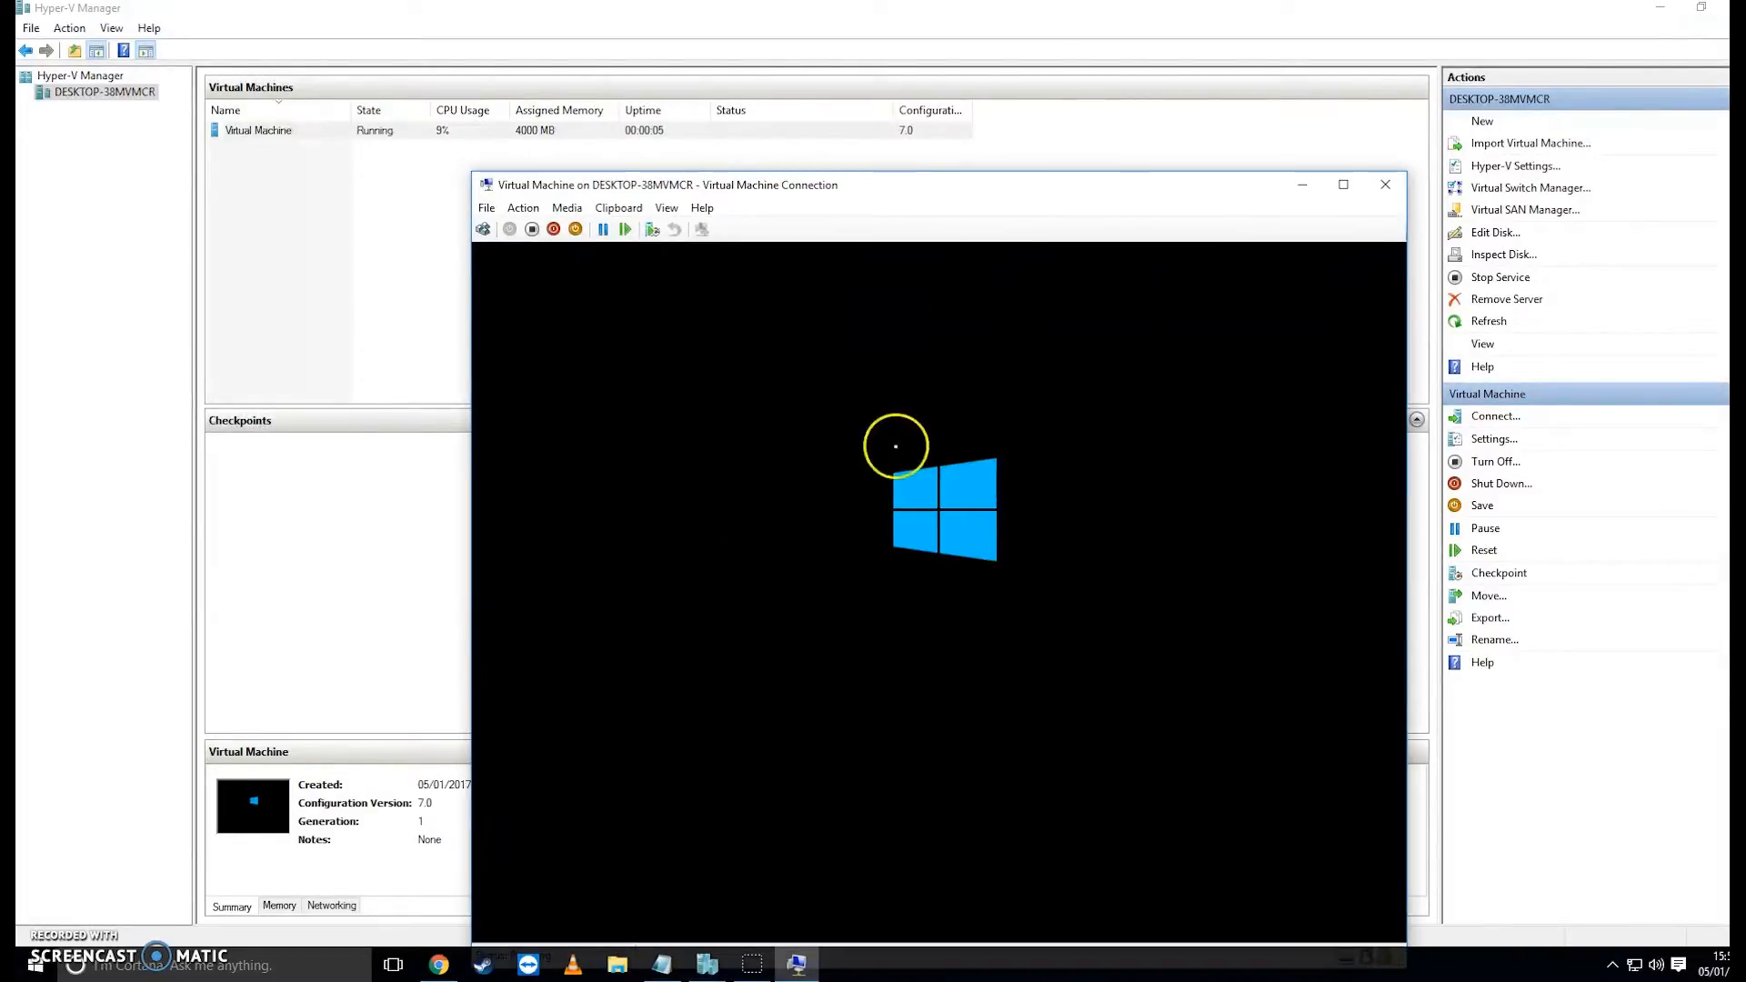
{"action": "left_click_drag", "start_coordinate": [1044, 202], "coordinate": [786, 98]}
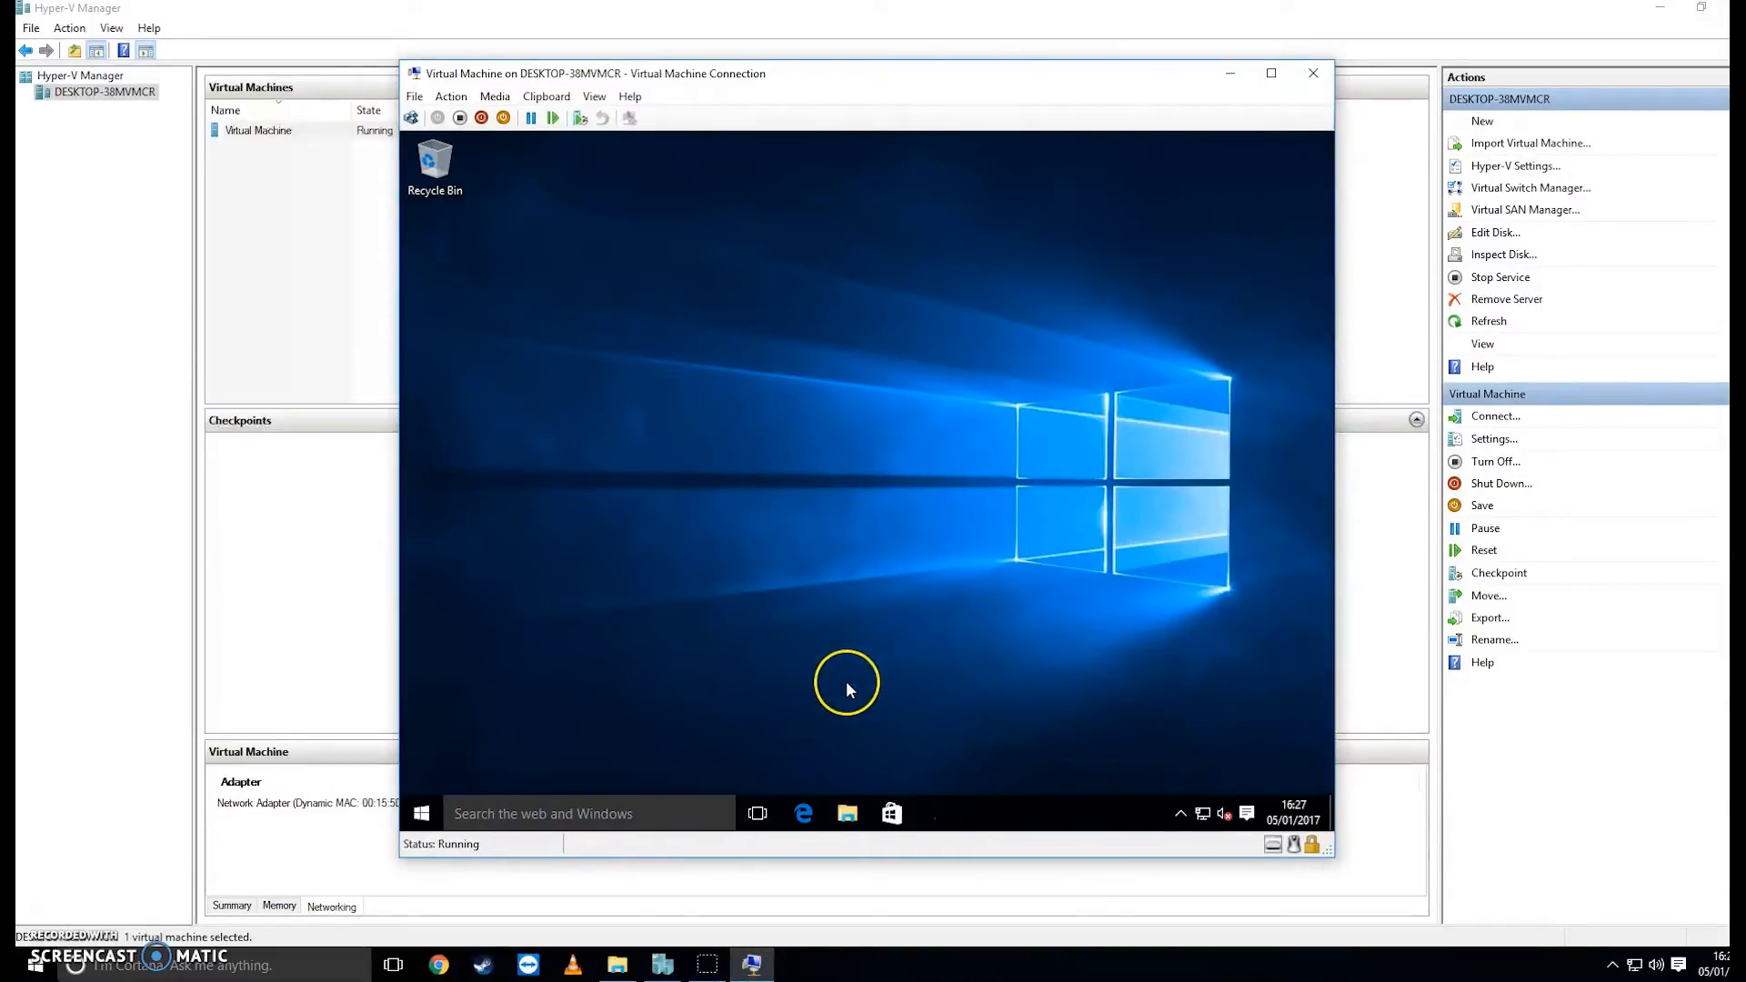
Open the detailed Task Manager inside the virtual machine and examine its memory, disk and CPU performance
{"action": "key", "text": "ctrl+shift+Escape"}
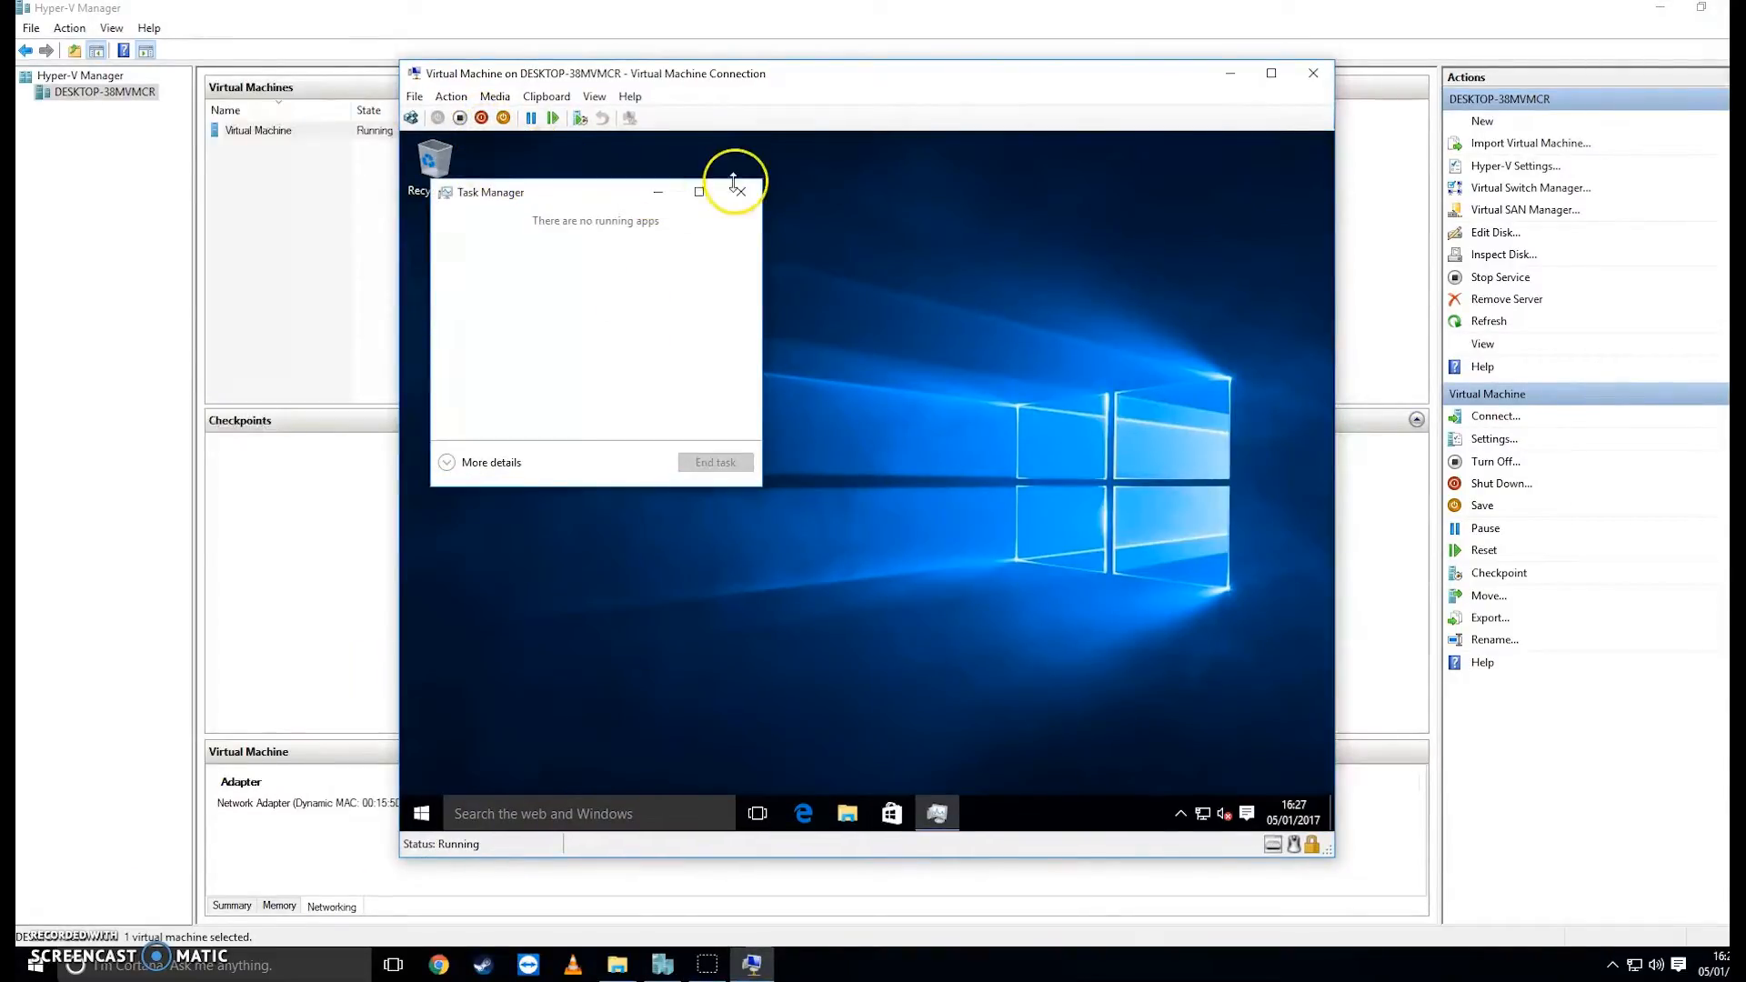
{"action": "left_click", "coordinate": [490, 465]}
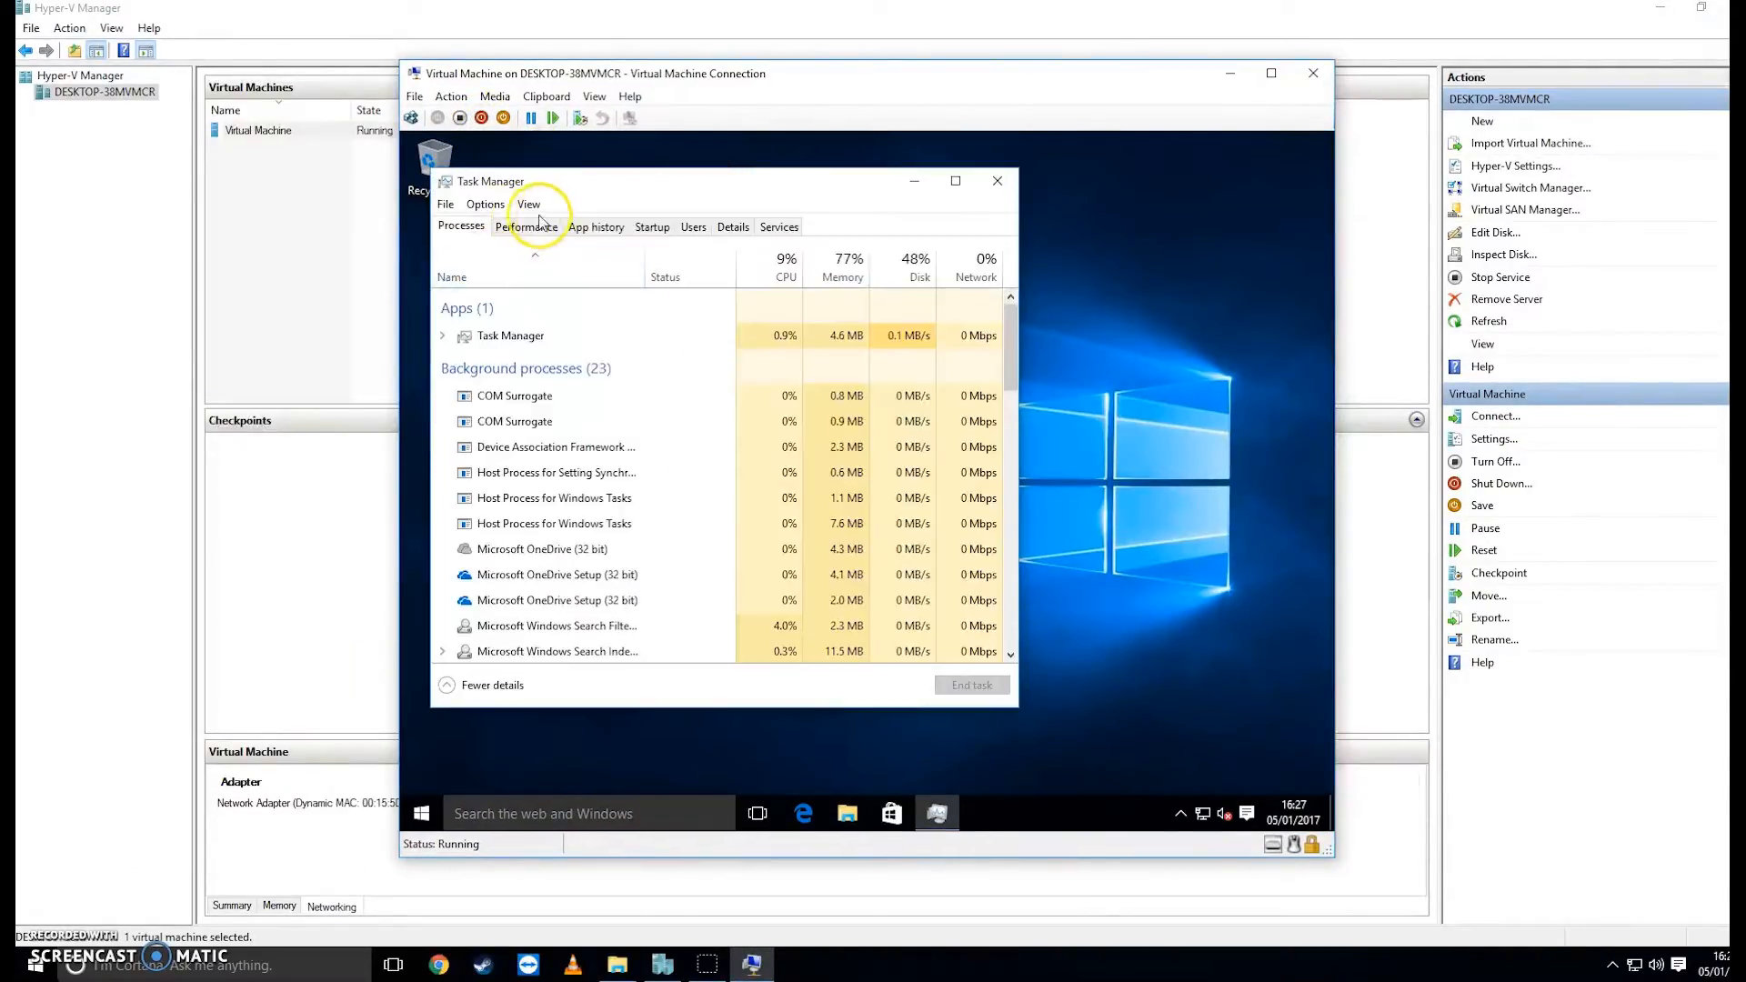
{"action": "left_click", "coordinate": [533, 227]}
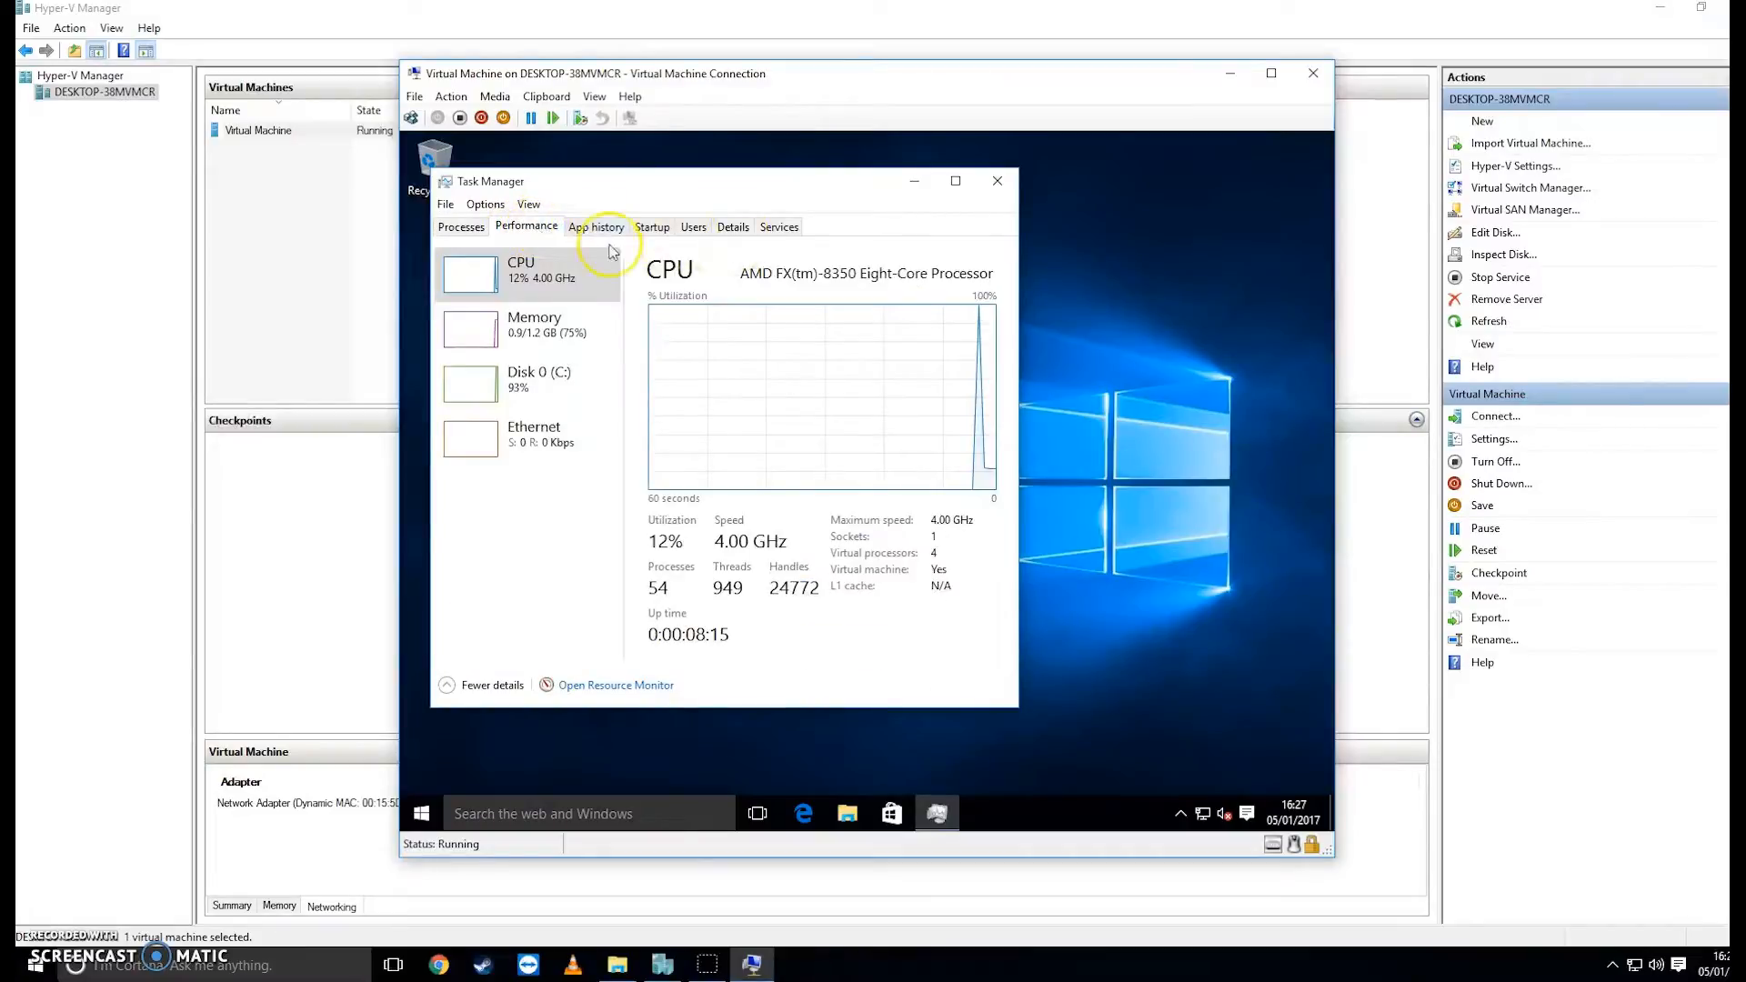
{"action": "left_click", "coordinate": [571, 329]}
{"action": "left_click", "coordinate": [582, 387]}
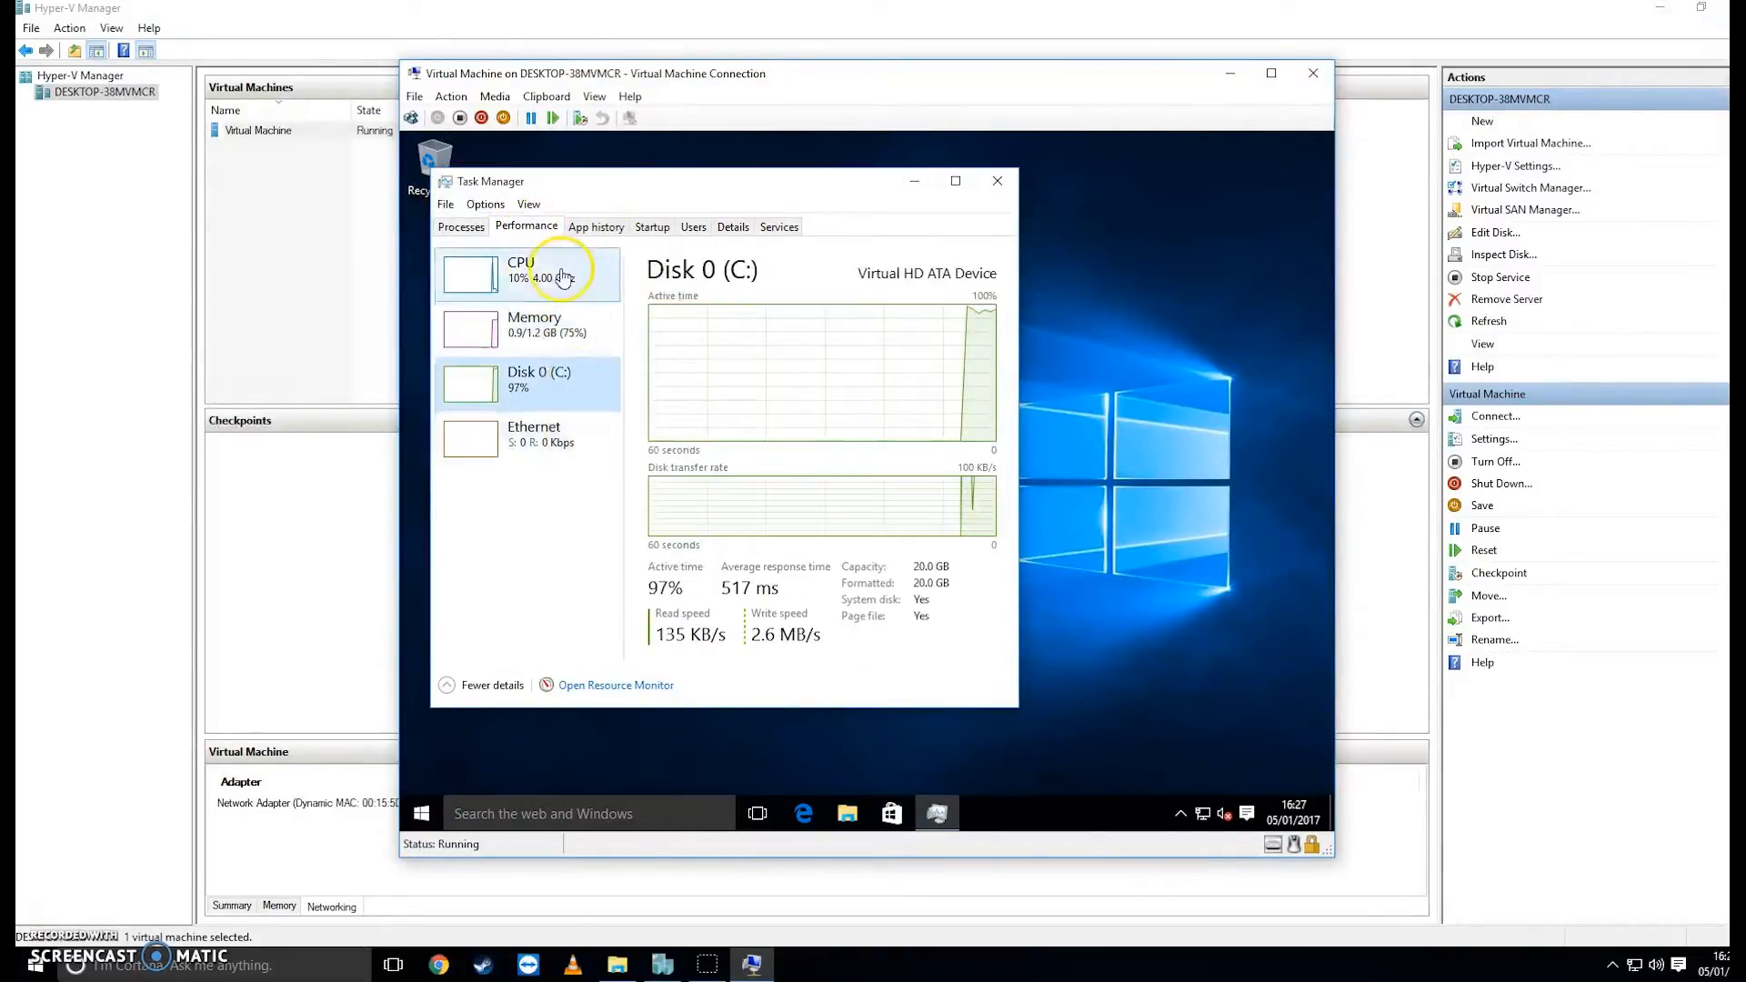
{"action": "left_click", "coordinate": [573, 277]}
{"action": "right_click", "coordinate": [557, 292]}
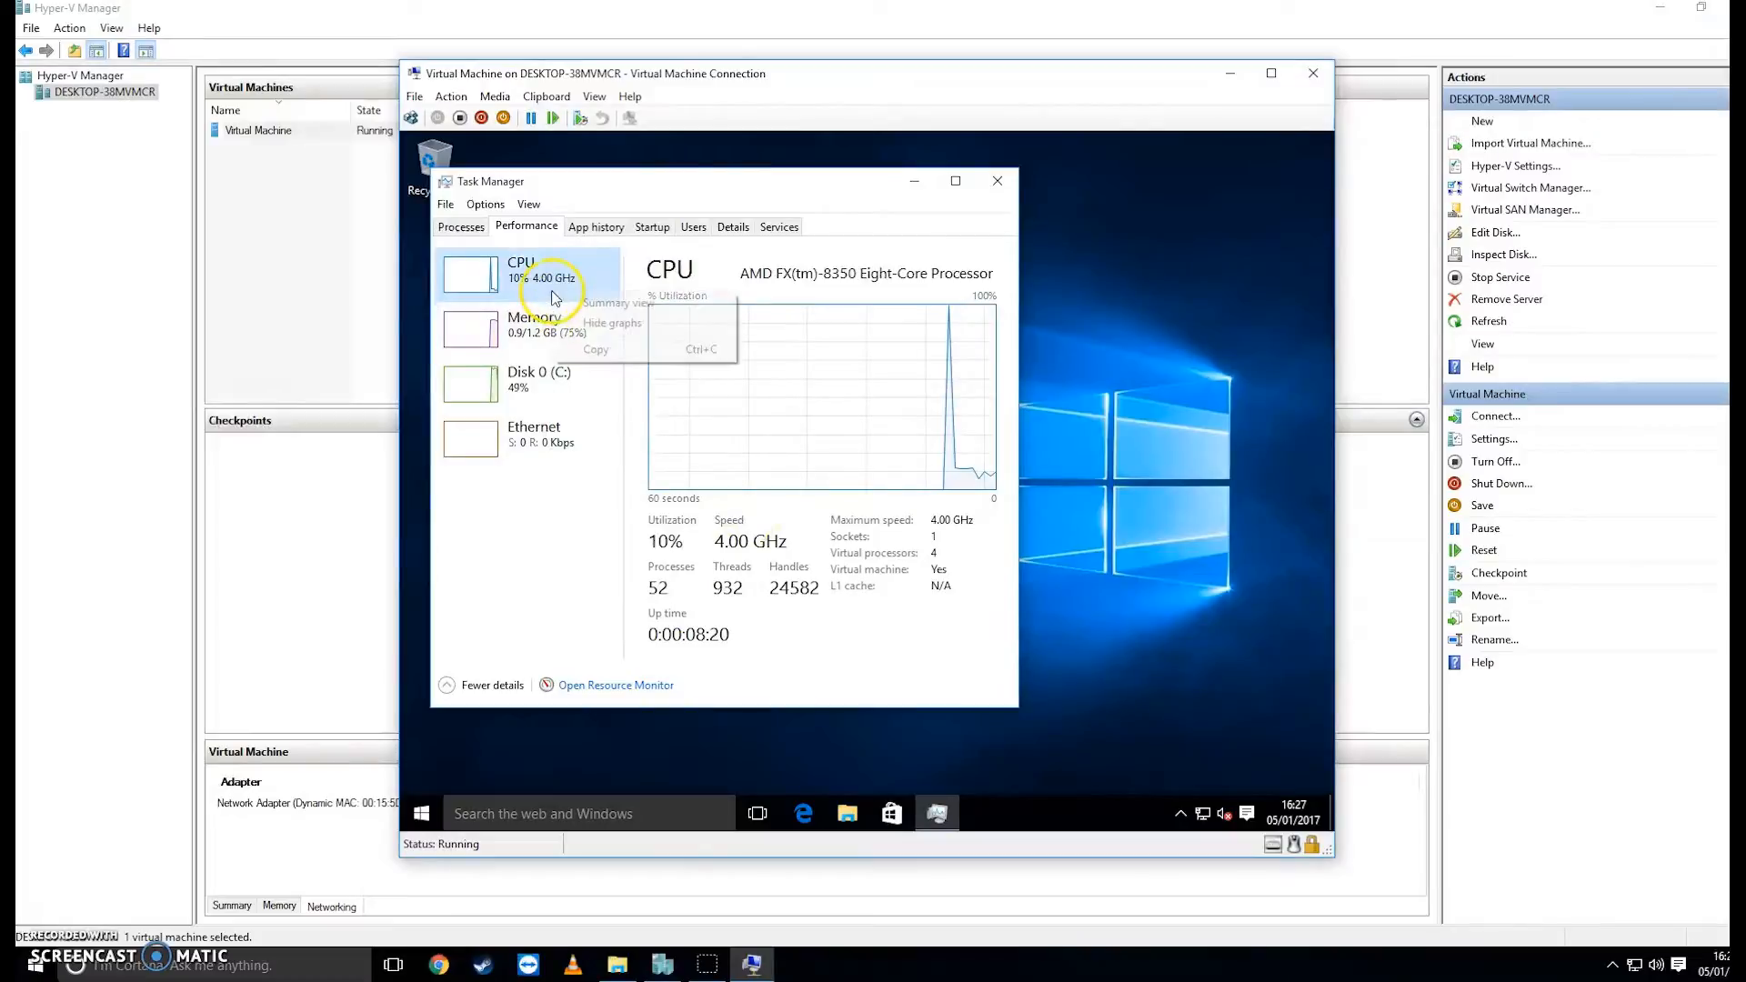
{"action": "left_click", "coordinate": [684, 307]}
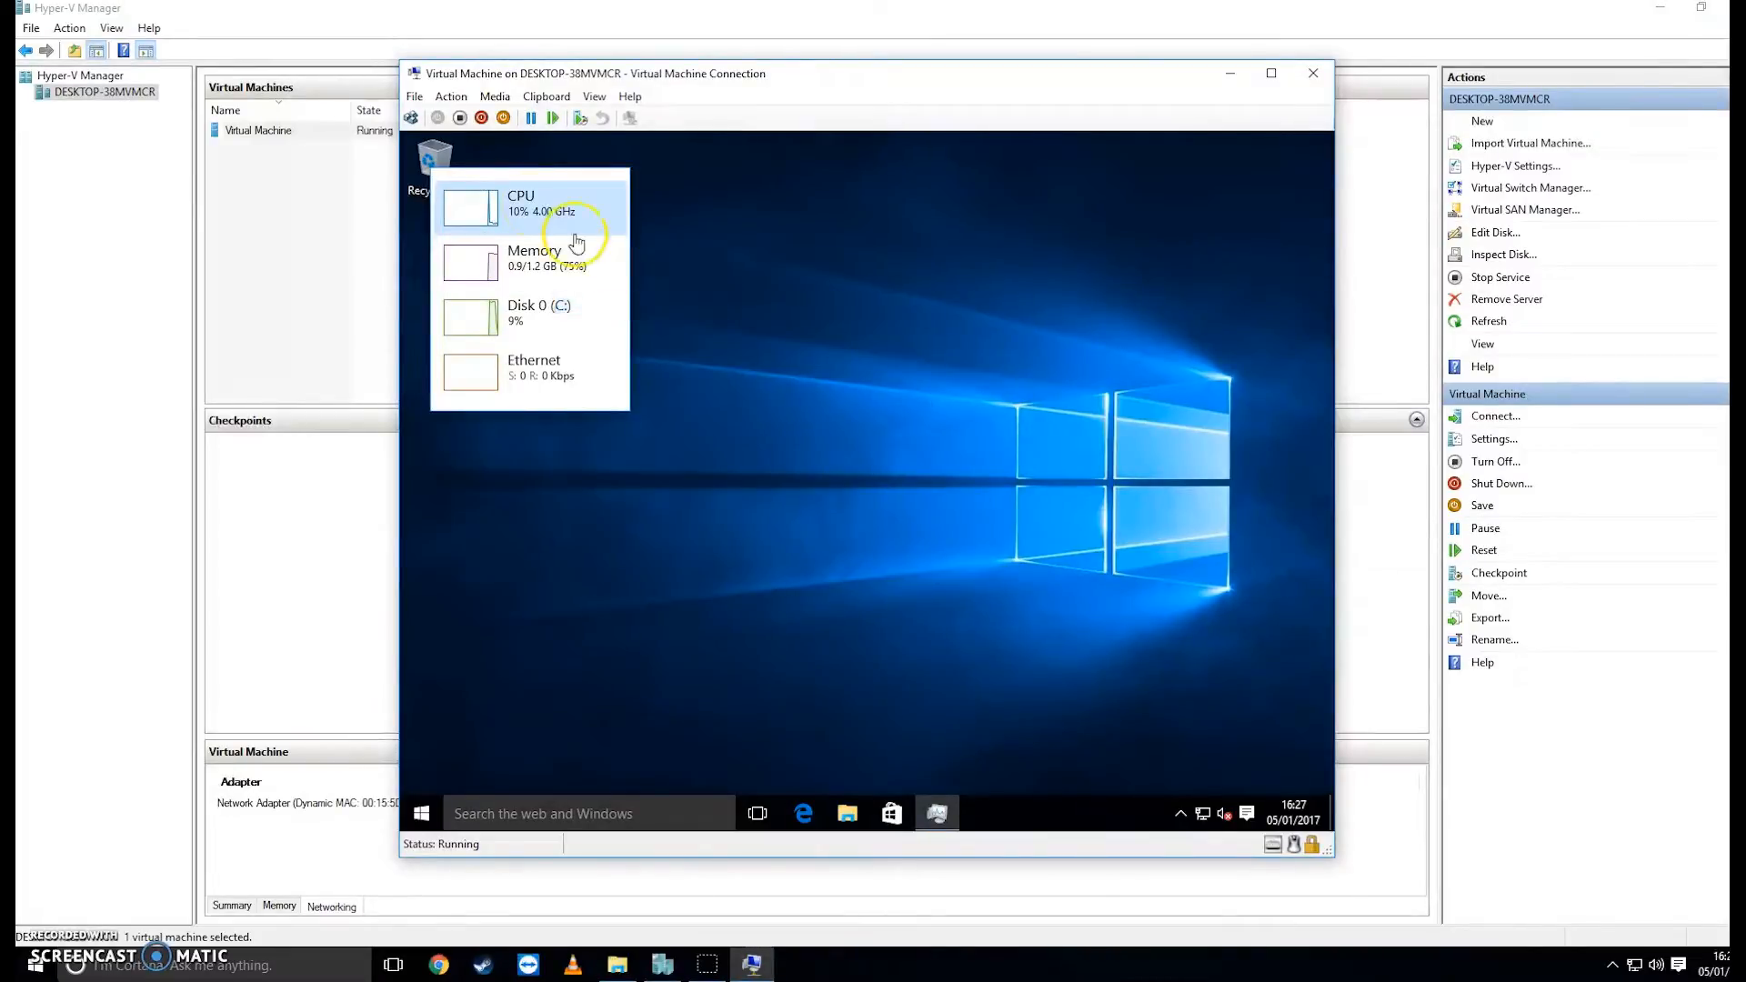
{"action": "double_click", "coordinate": [523, 202]}
Change the CPU performance graph to show a separate graph for each logical processor, and inspect the individual processors
{"action": "right_click", "coordinate": [774, 377]}
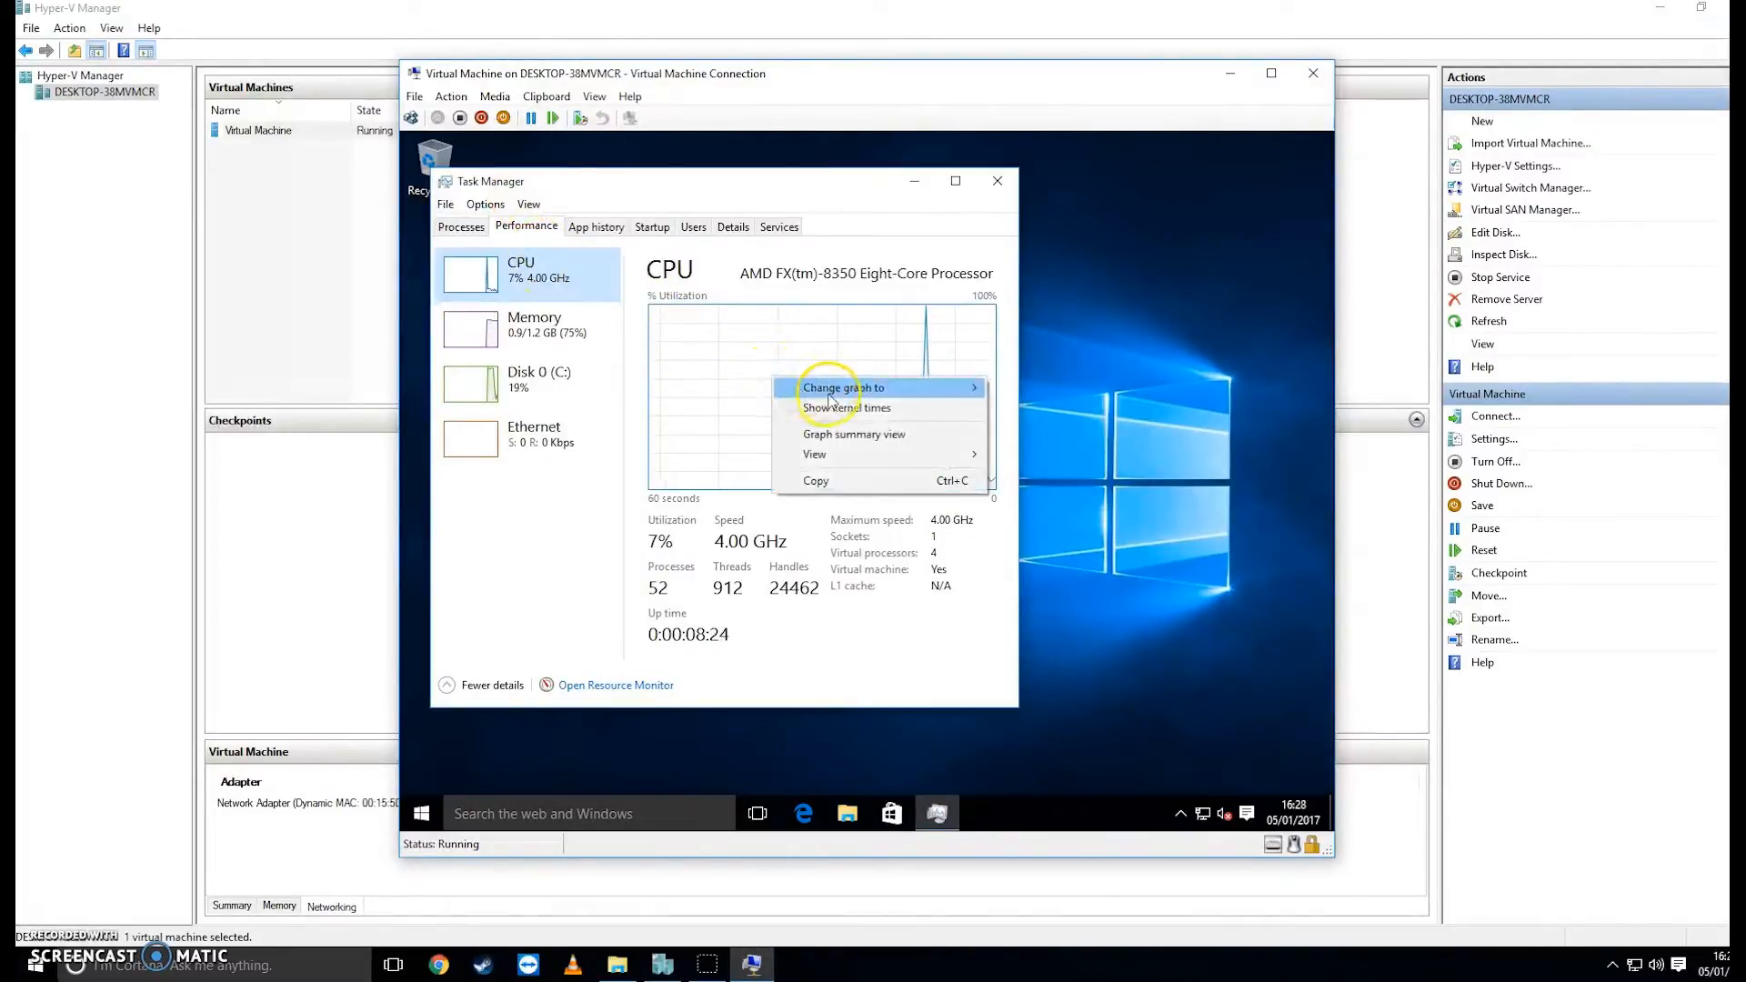
{"action": "mouse_move", "coordinate": [833, 392]}
{"action": "left_click", "coordinate": [1046, 407]}
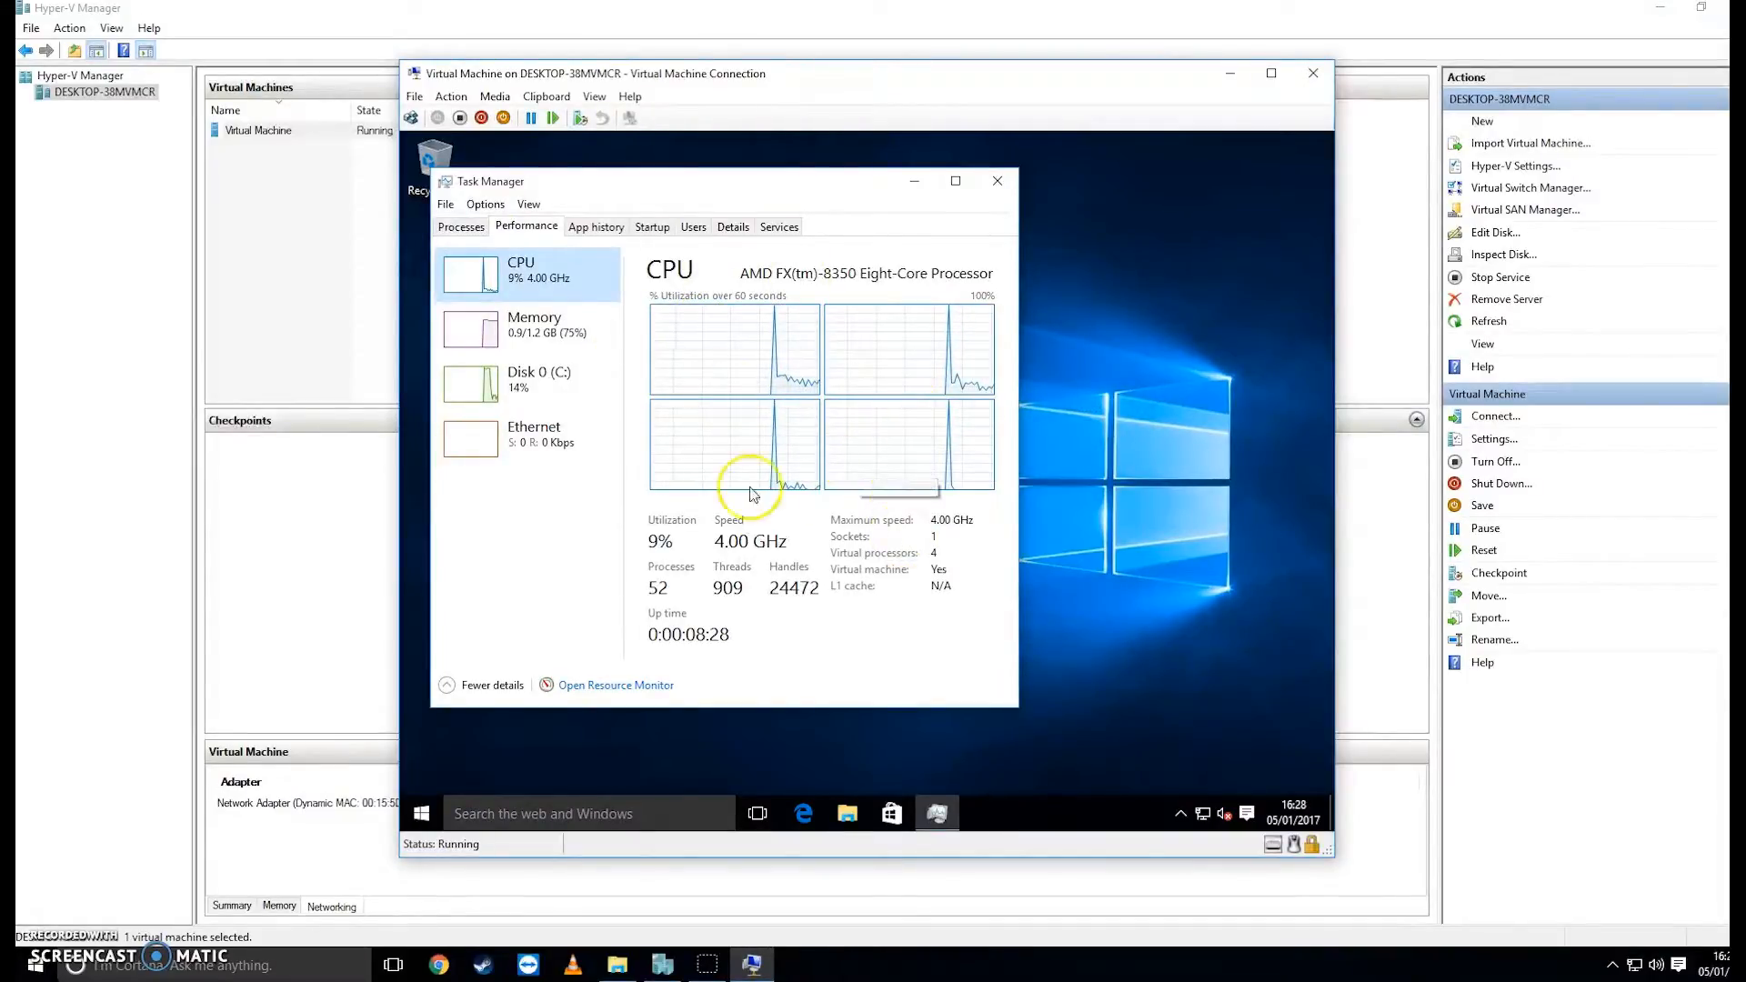
{"action": "mouse_move", "coordinate": [920, 344]}
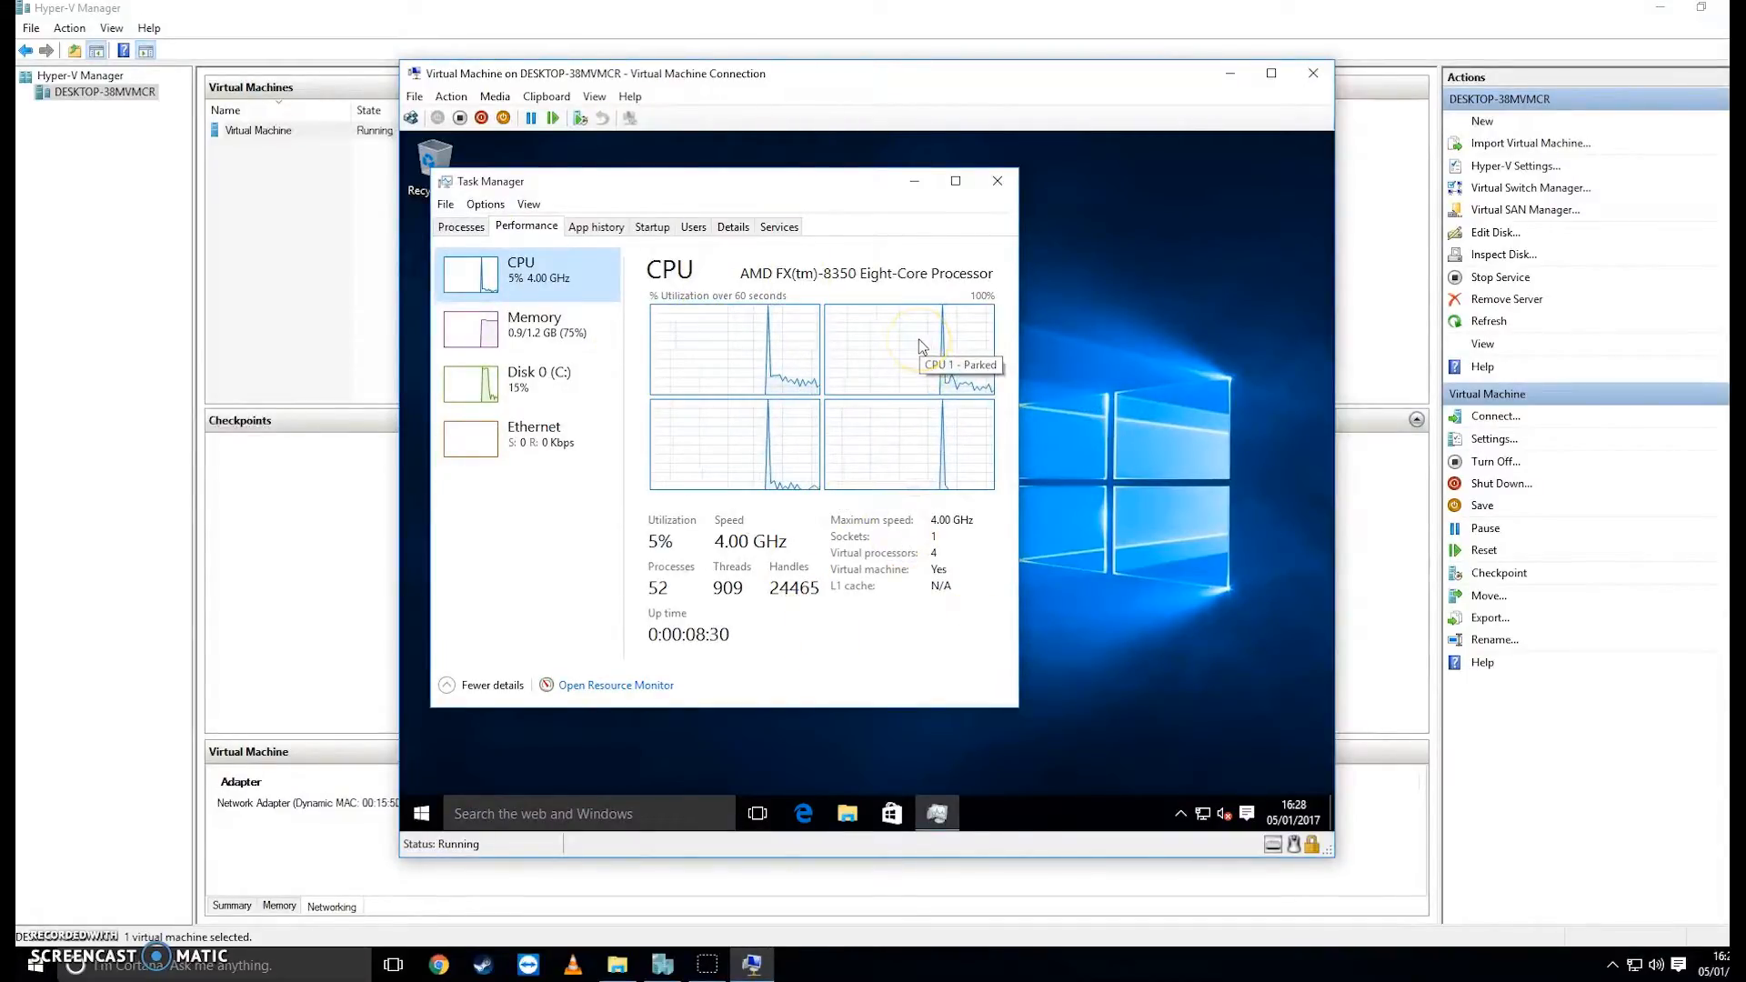